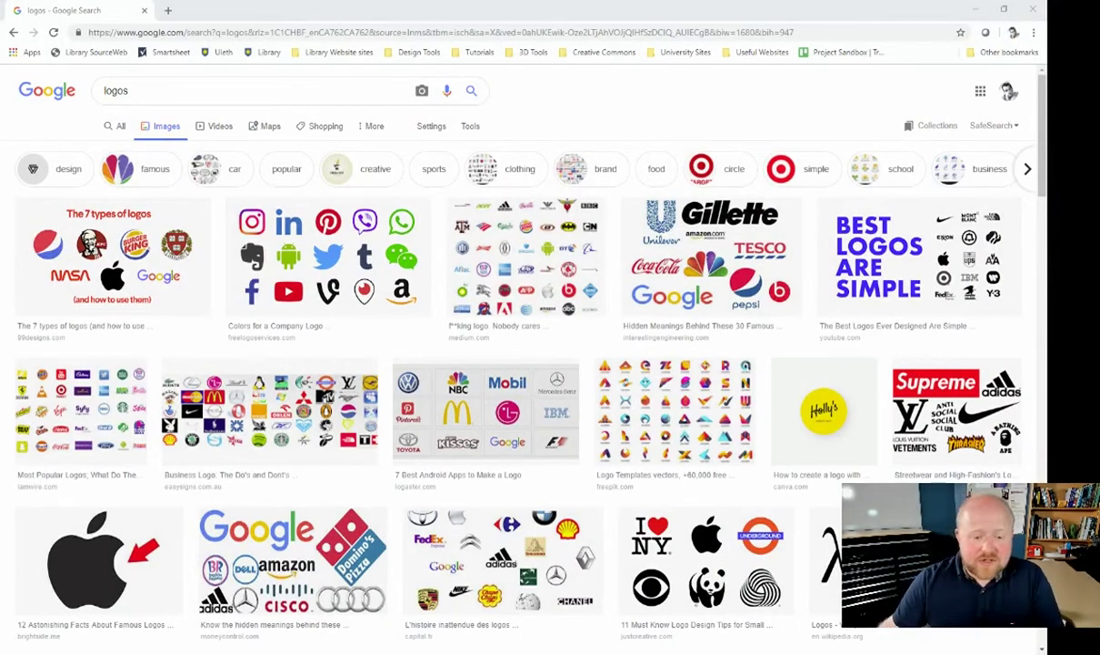
Scroll down through the Google Images 'logos' results, past FedEx, Nike, Apple and Starbucks marks.
scroll(418, 327, "down", 2)
scroll(582, 359, "down", 3)
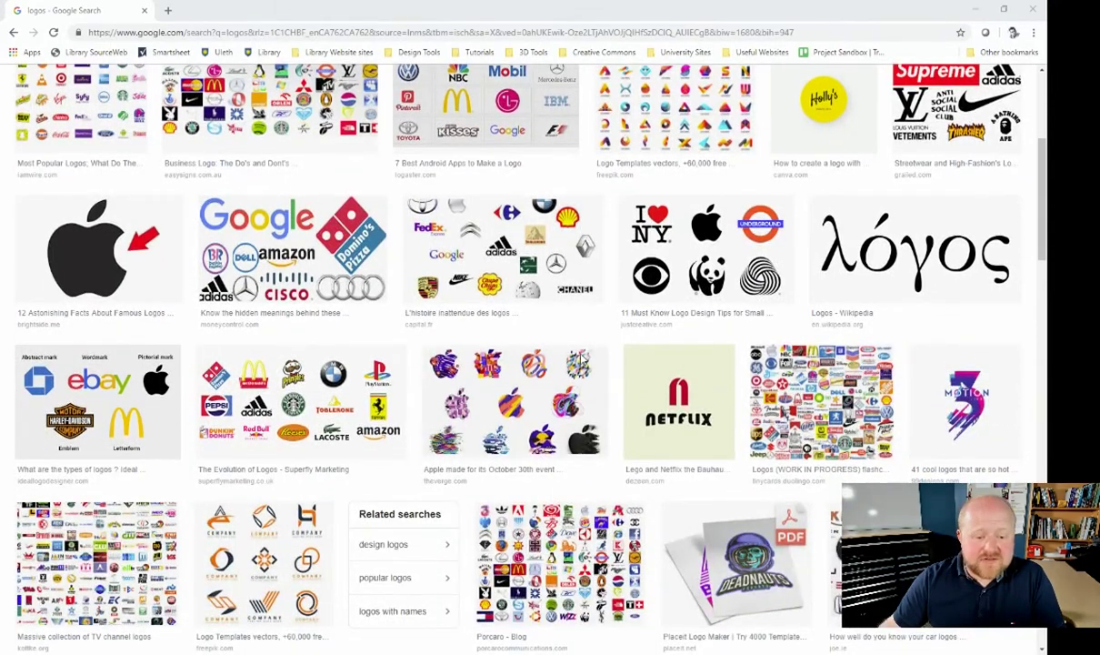
scroll(582, 360, "down", 1)
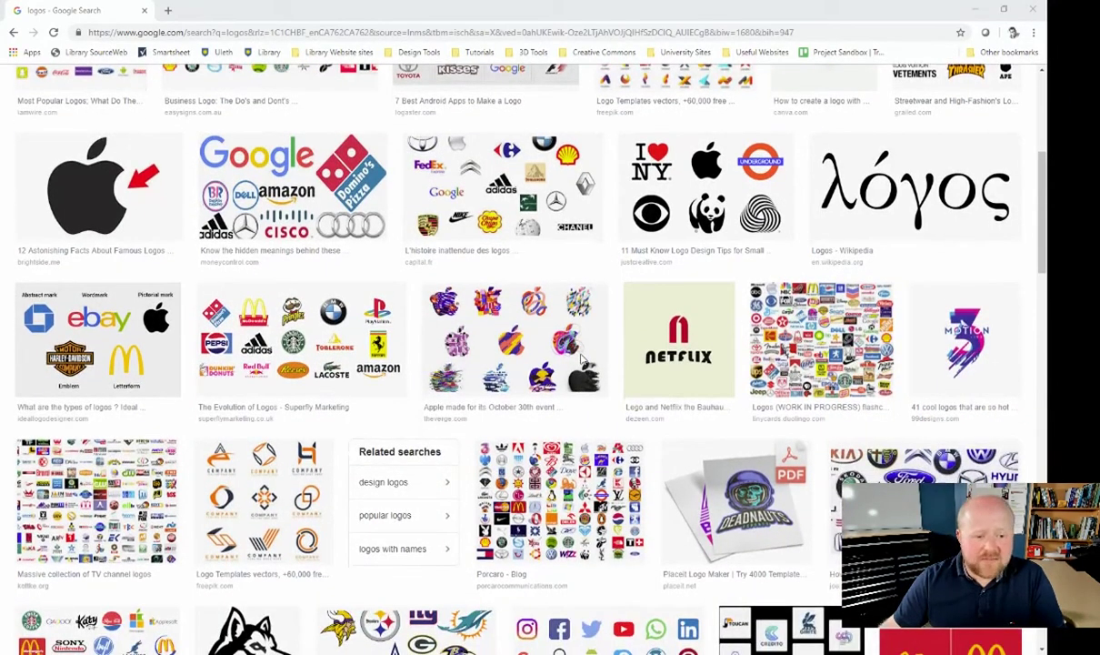
scroll(582, 359, "up", 3)
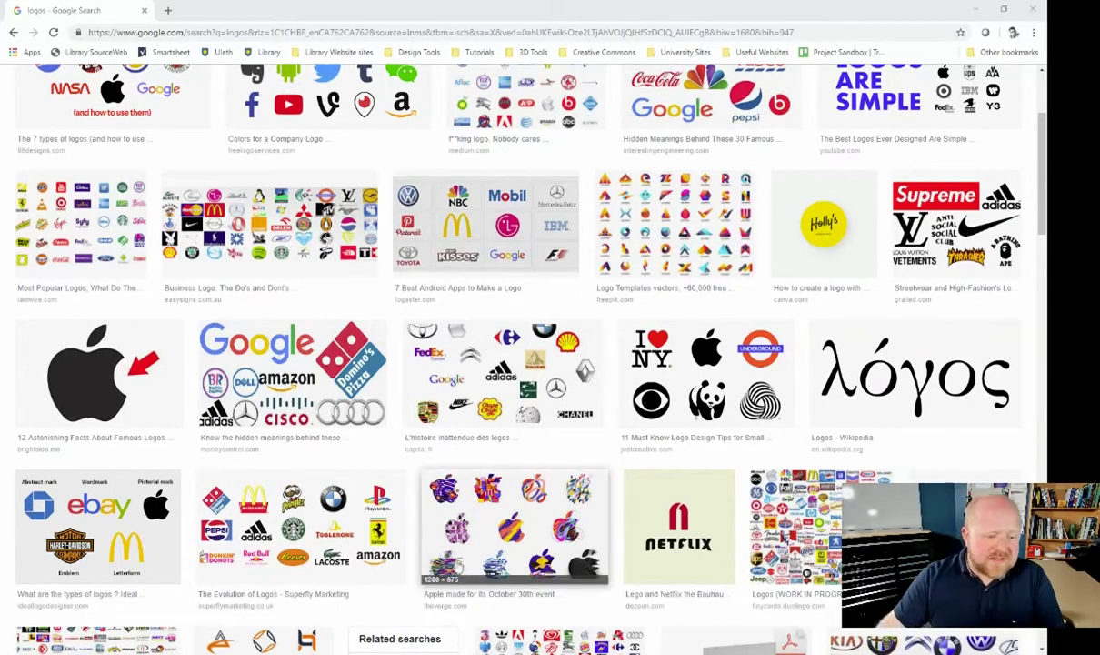
scroll(452, 460, "down", 2)
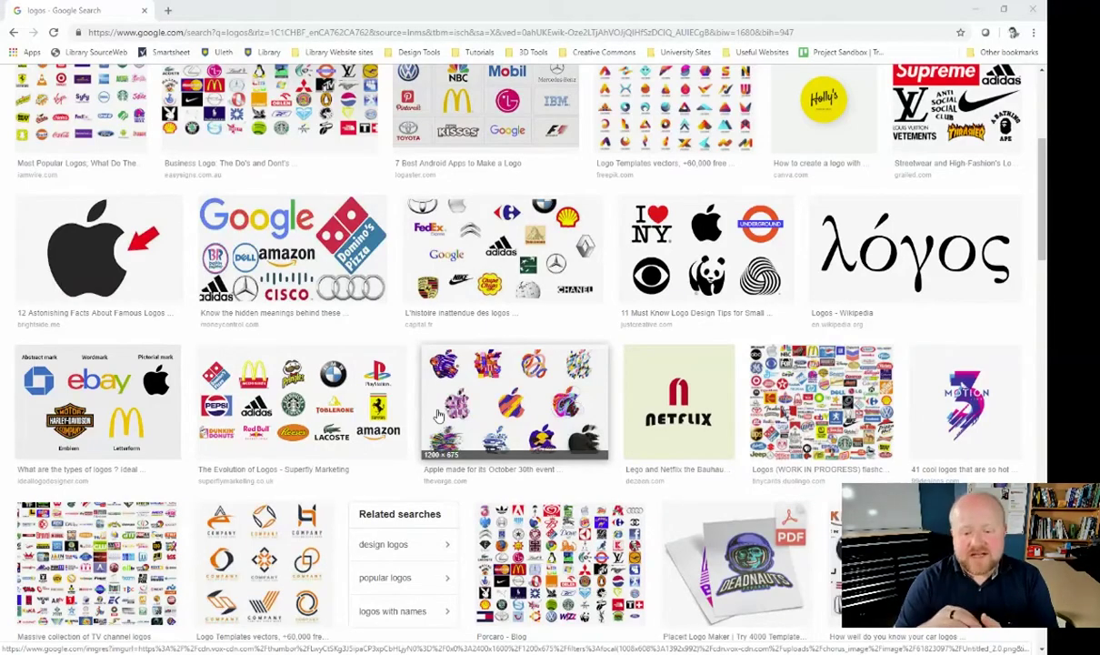
scroll(439, 415, "down", 5)
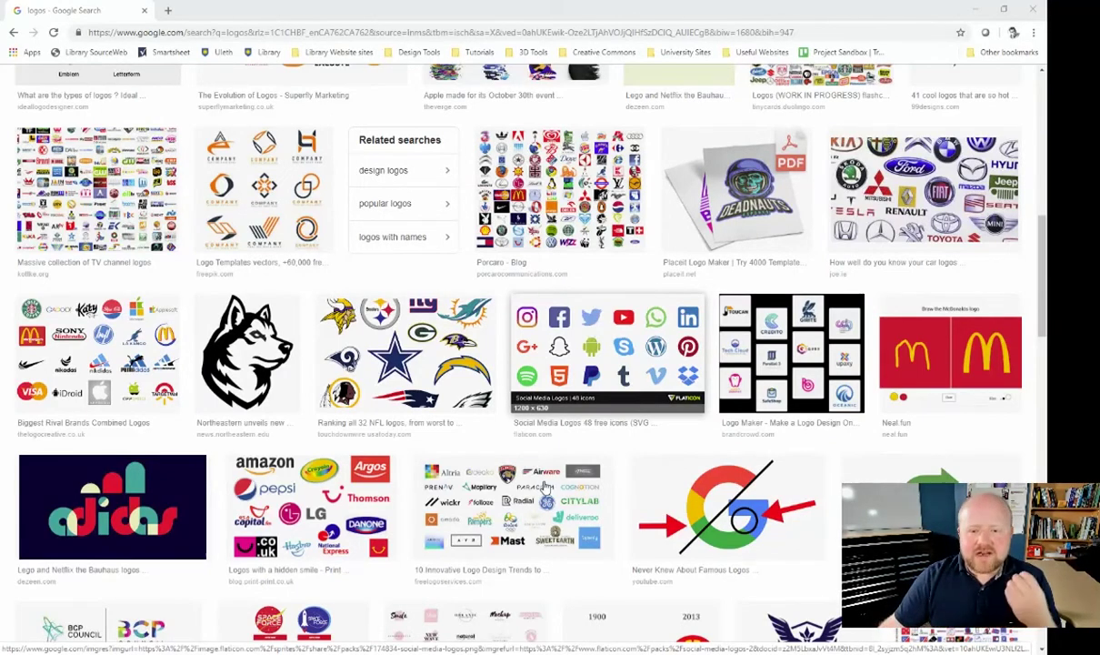
scroll(550, 496, "down", 2)
scroll(560, 507, "down", 5)
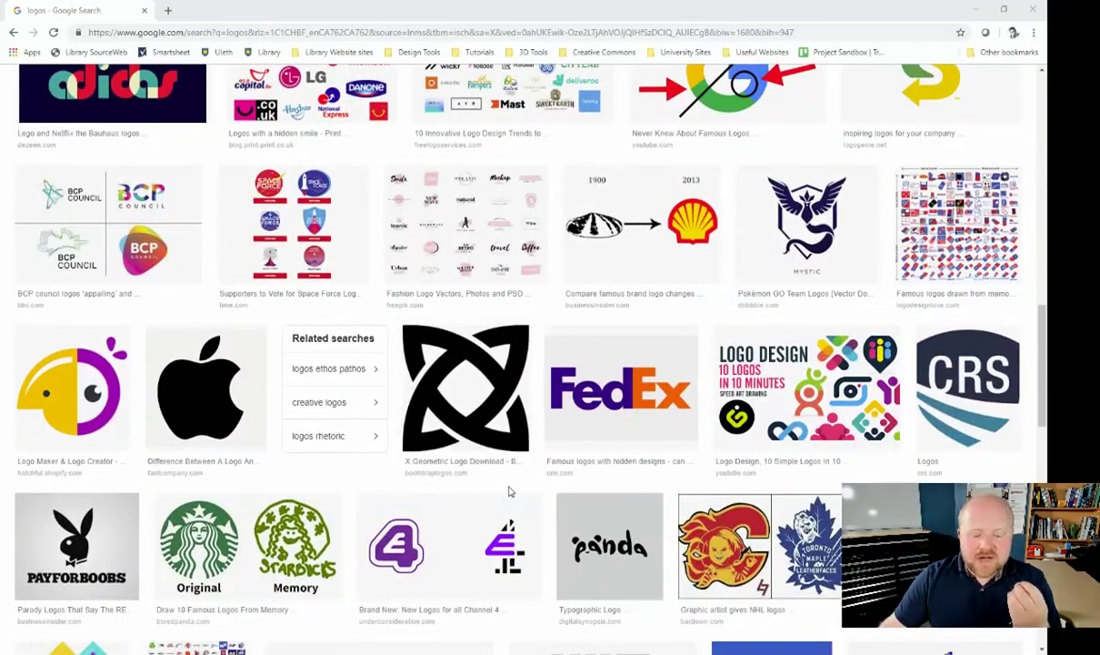
scroll(507, 492, "down", 2)
scroll(509, 492, "down", 1)
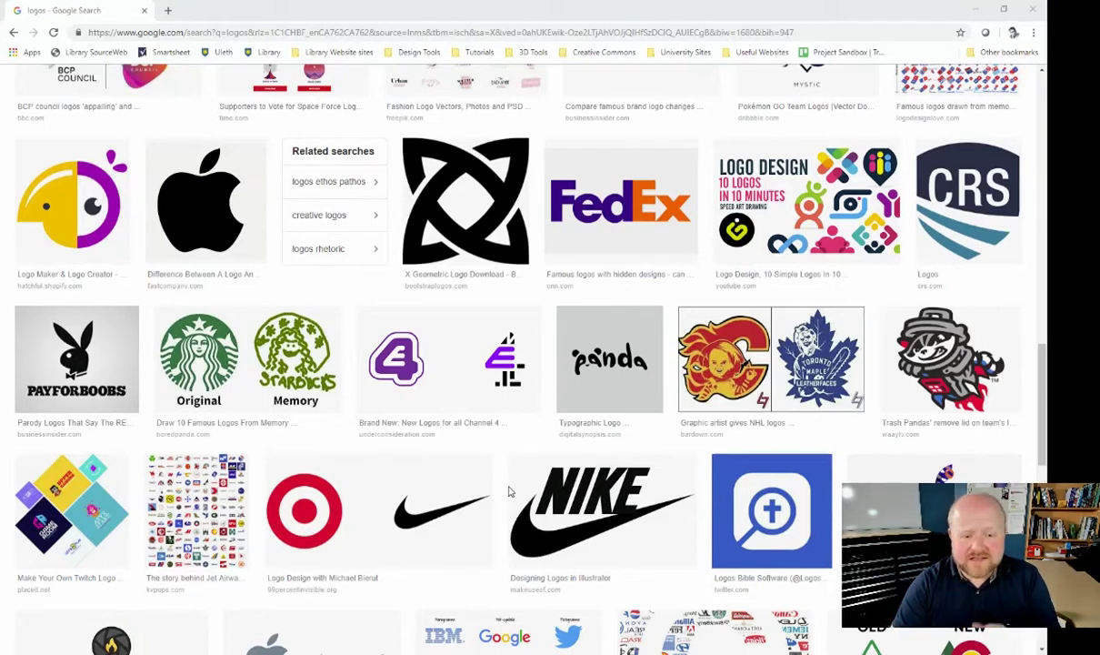
Minimize Chrome and switch Illustrator's recent files to the detailed list view.
left_click(974, 8)
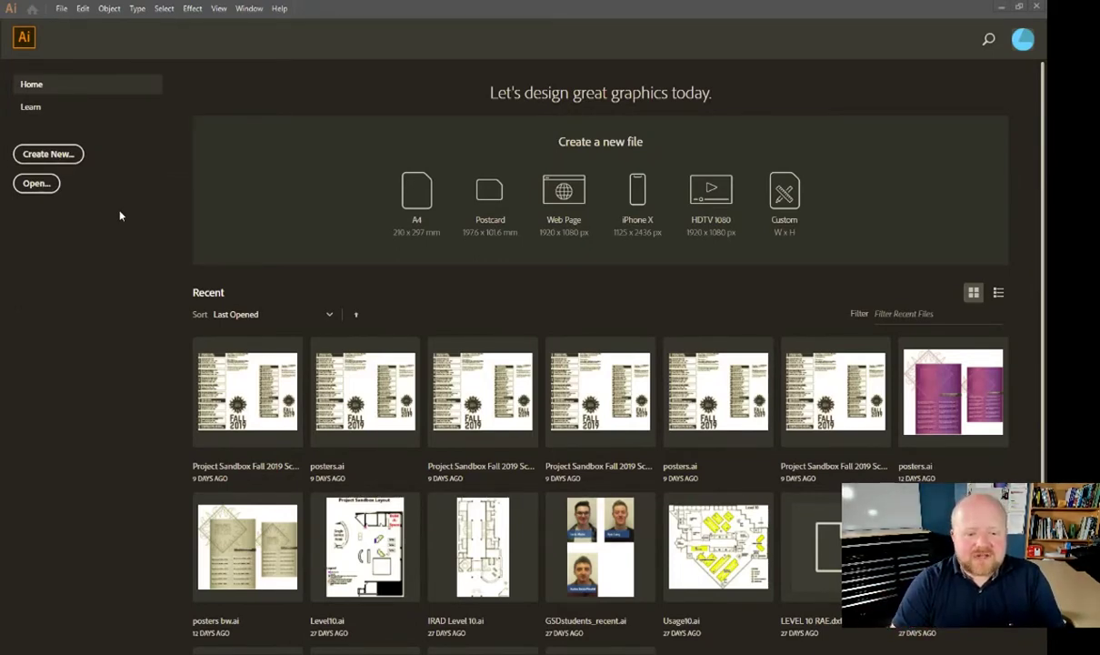
left_click(998, 292)
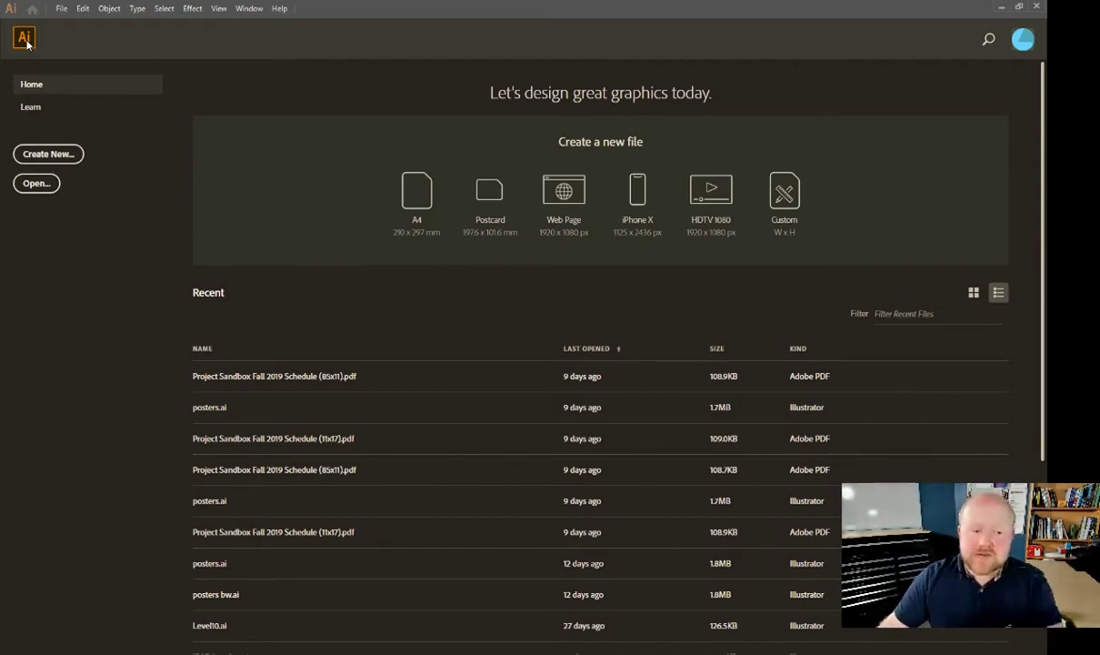
Open the New Document dialog, browse the Mobile, Web, Print and Film & Video presets, then enlarge it.
left_click(57, 154)
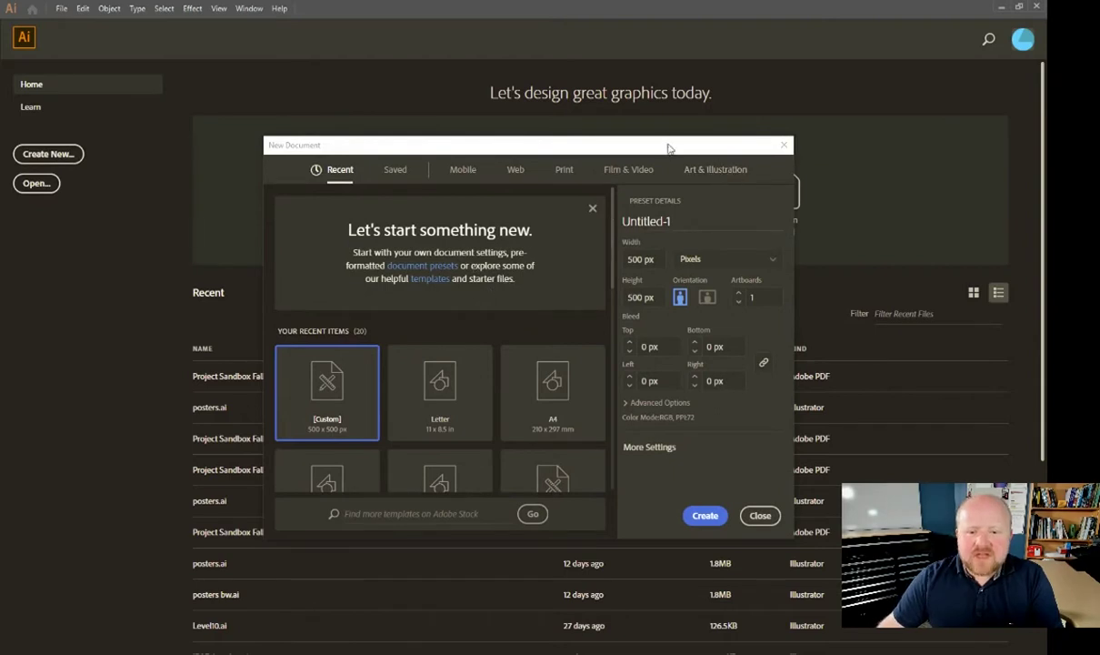
left_click_drag(668, 147, 659, 120)
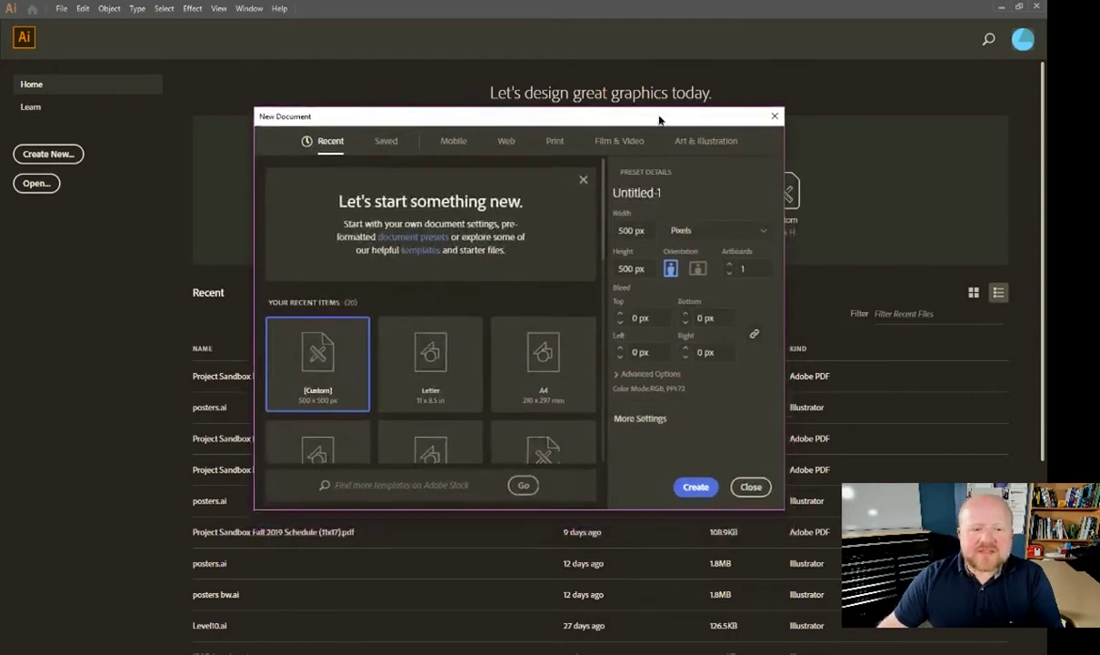
left_click(452, 142)
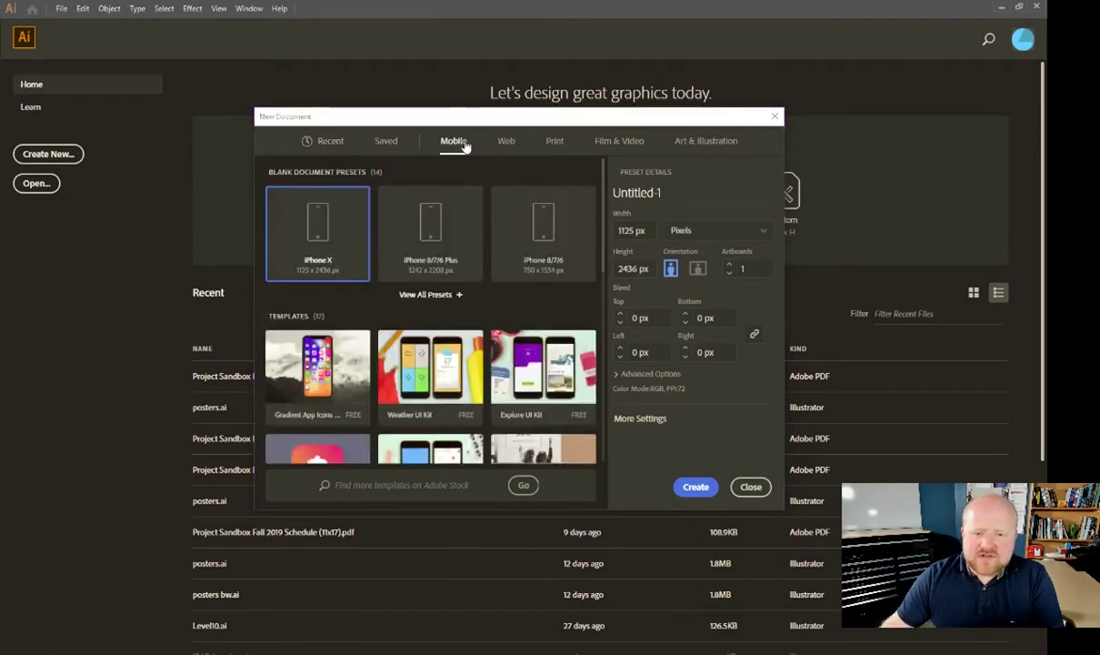
left_click(507, 143)
left_click(556, 143)
left_click(619, 141)
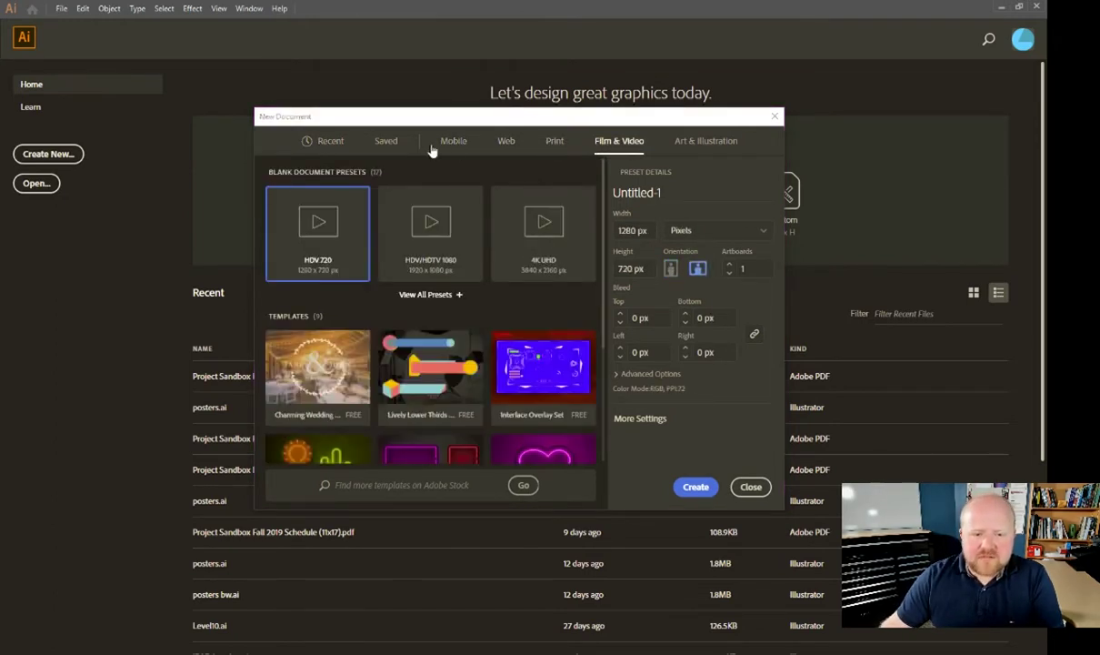
left_click(331, 143)
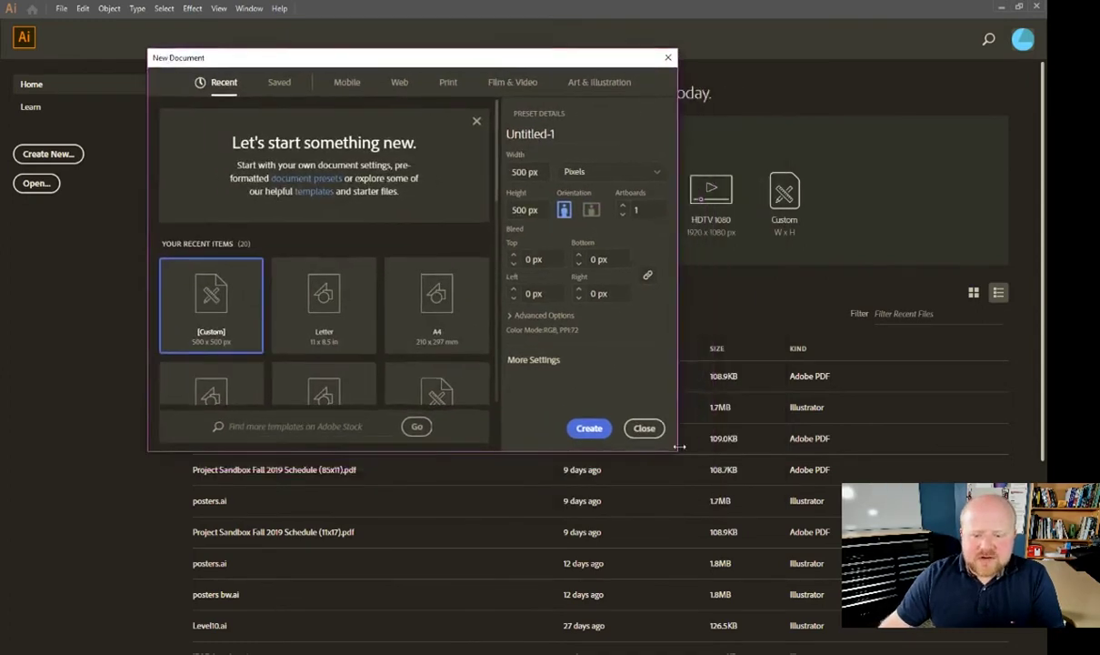
left_click_drag(680, 447, 915, 589)
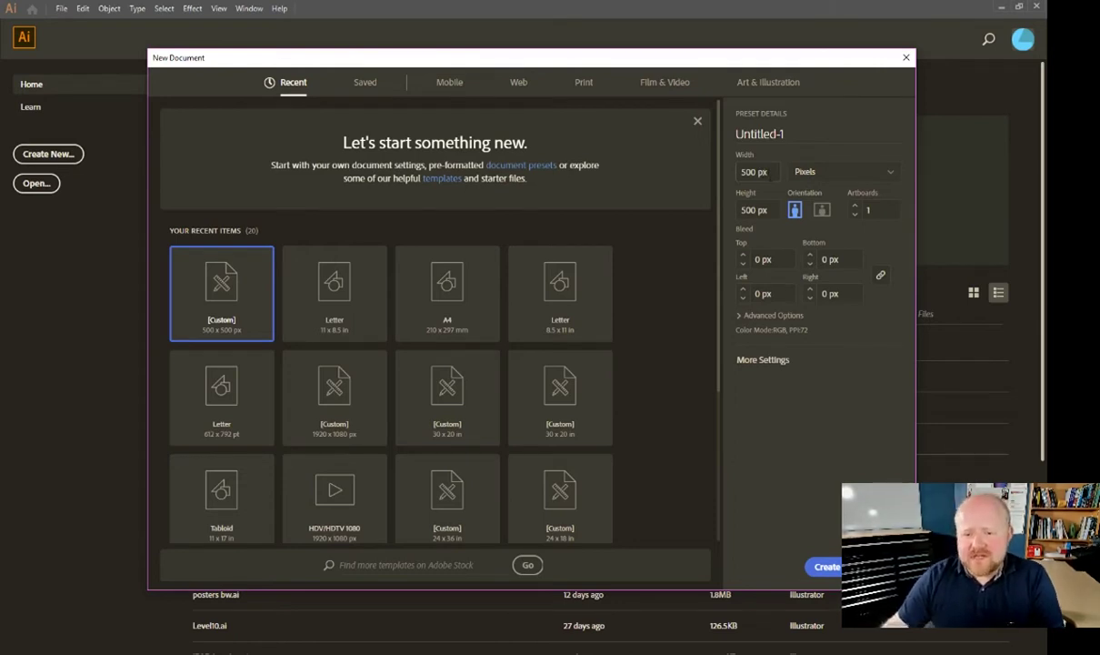
Keep the 500 × 500 px size, switch Color Mode to CMYK and back to RGB, and create it.
left_click(754, 171)
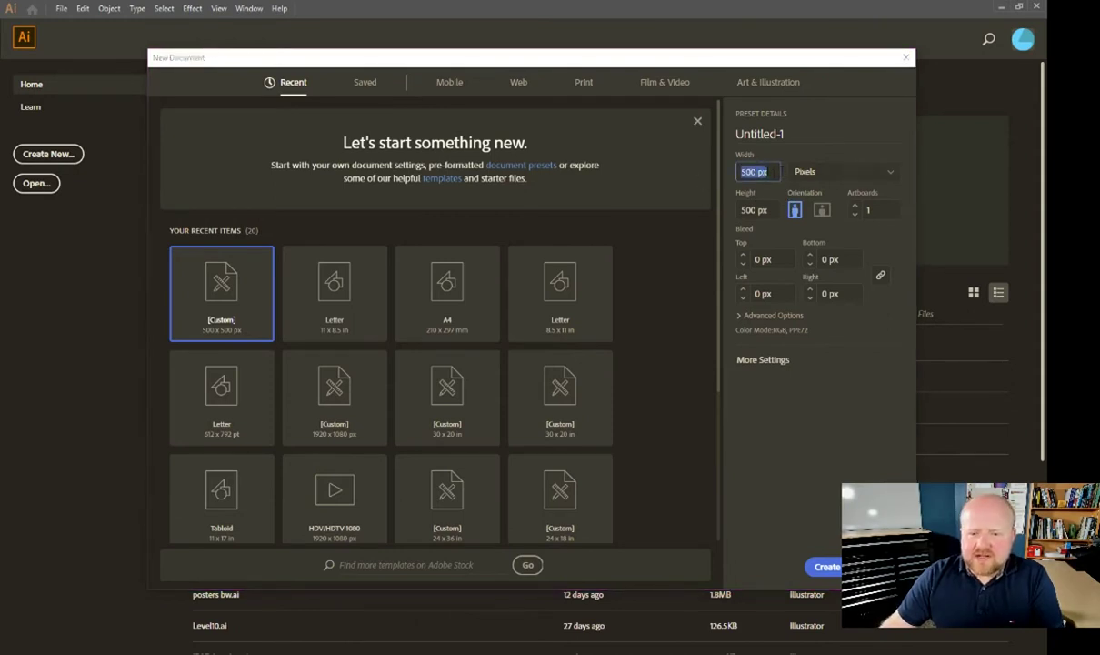
left_click(753, 171)
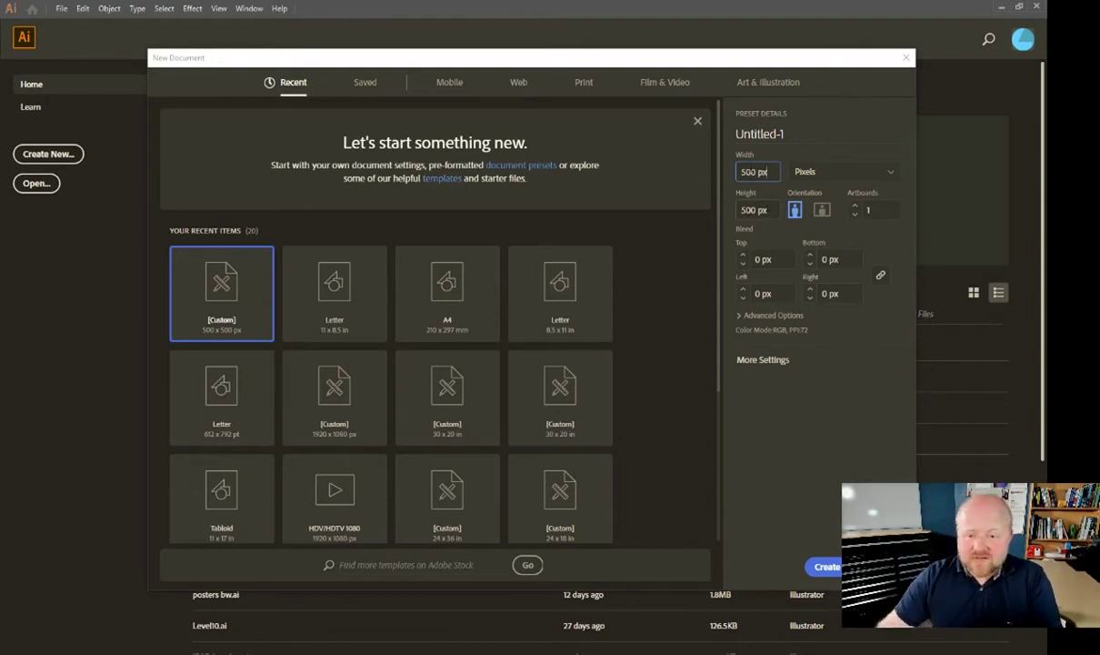
type("100")
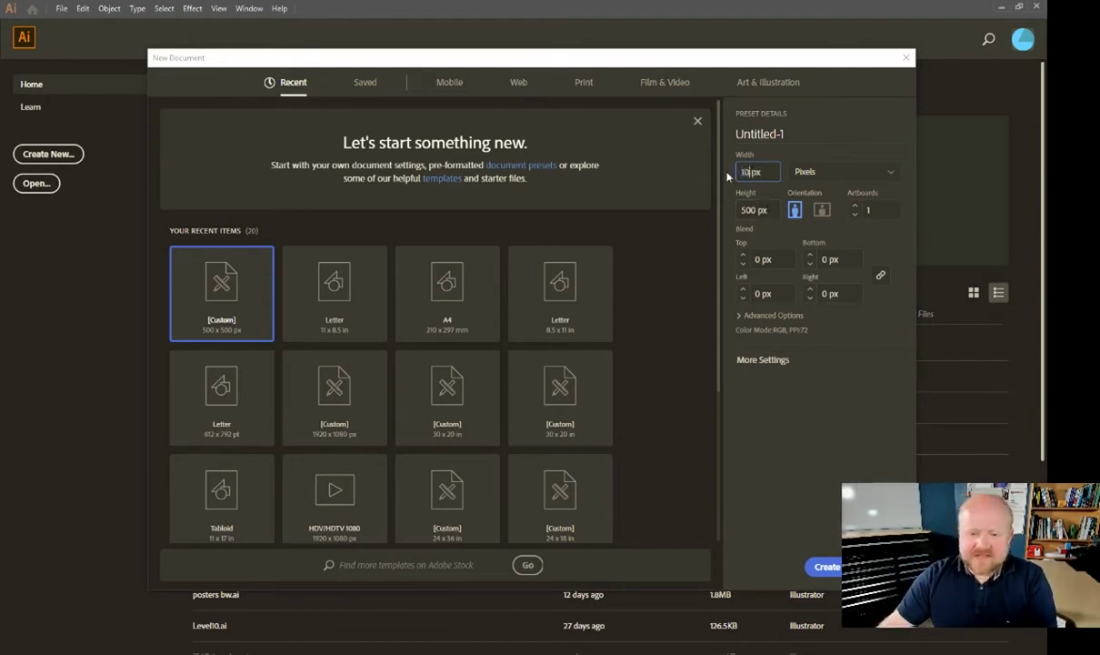
type("0")
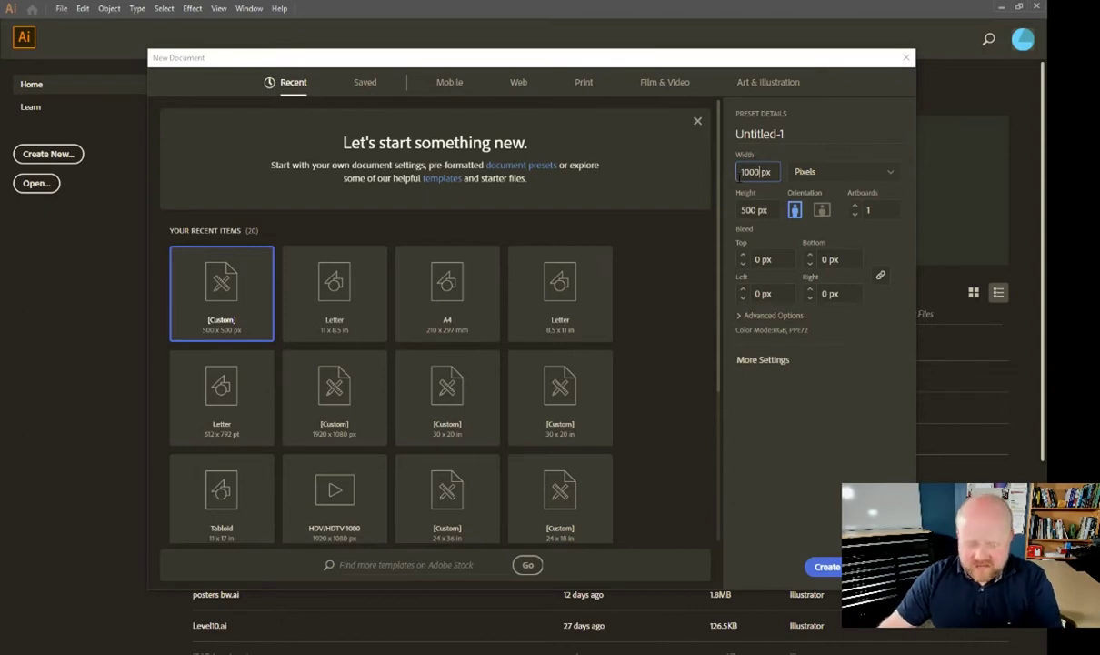
type("500")
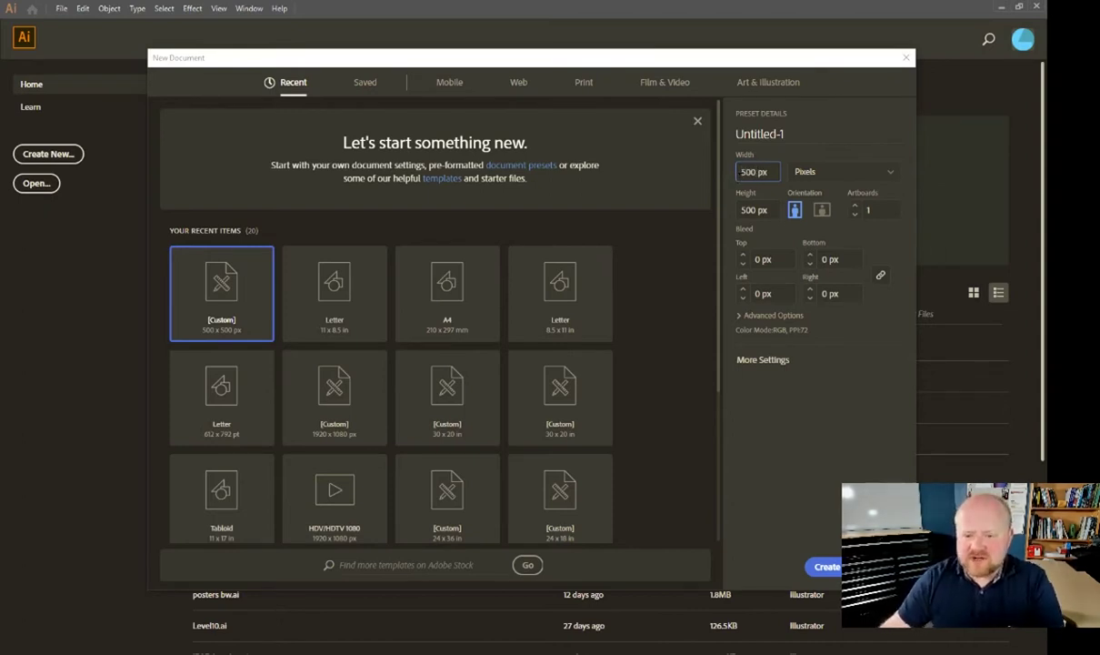
left_click(740, 315)
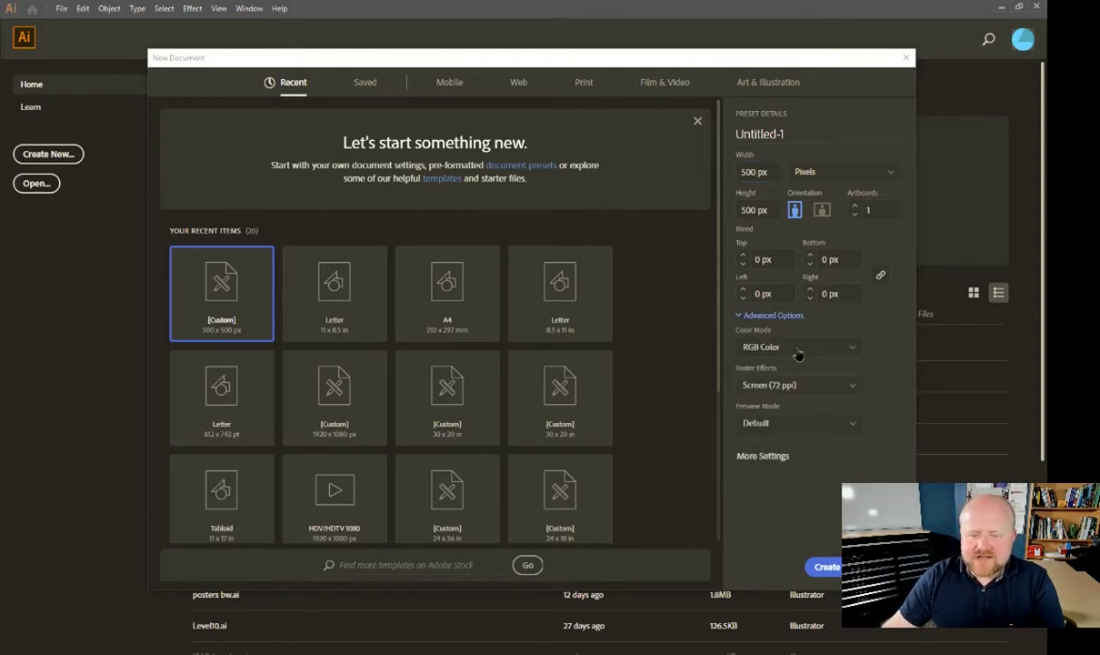
left_click(760, 344)
left_click(776, 387)
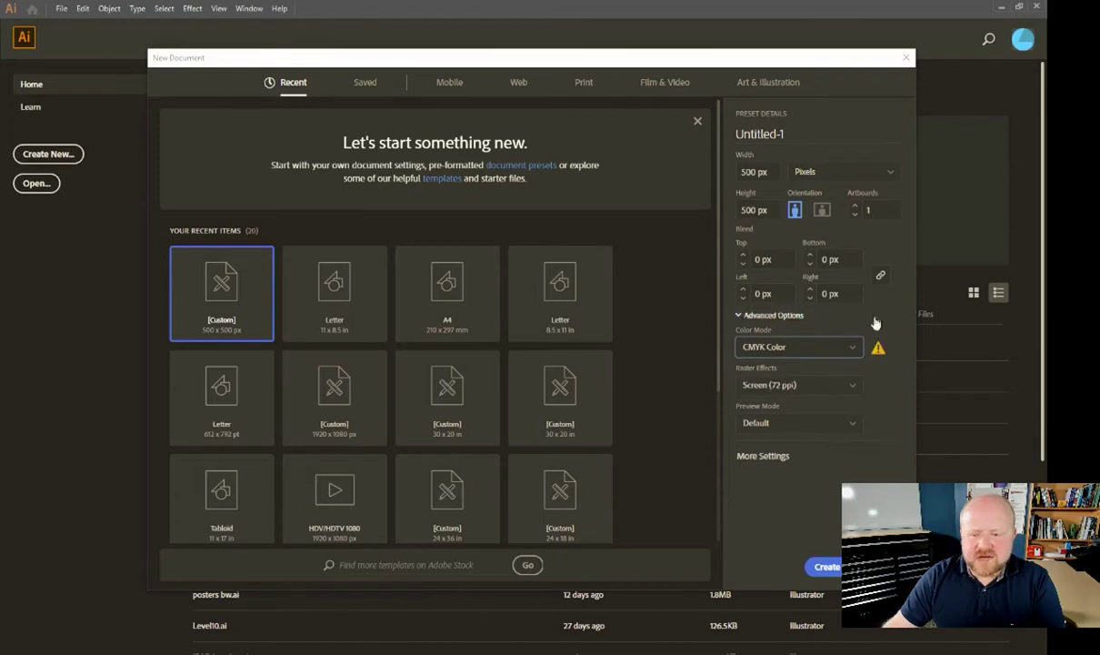
left_click(750, 316)
left_click(745, 317)
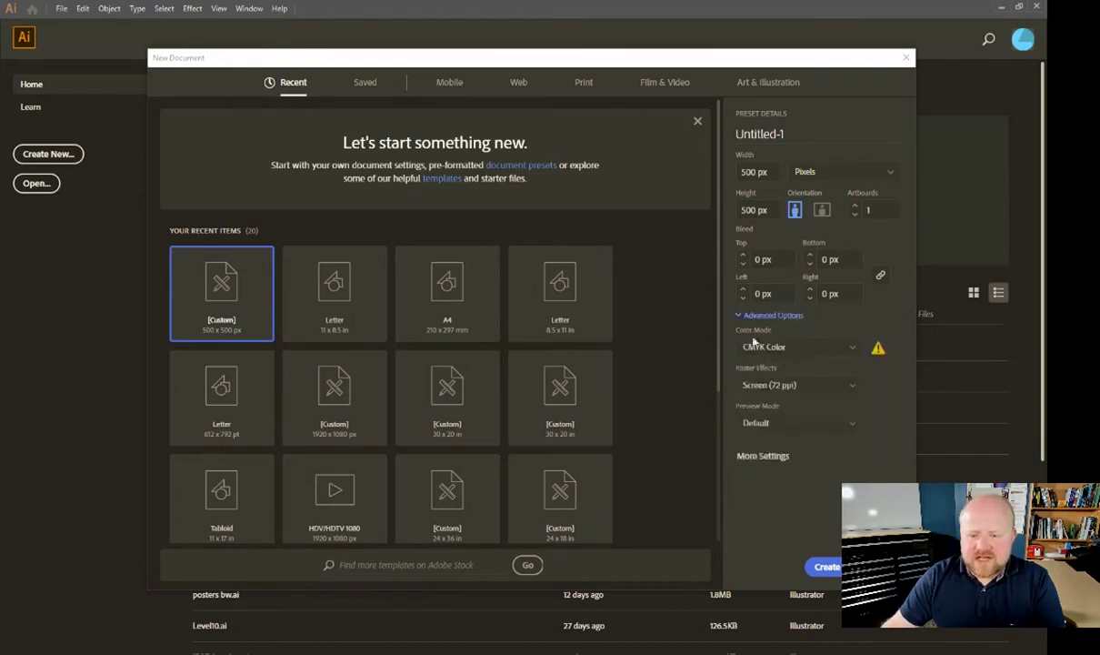
left_click(847, 347)
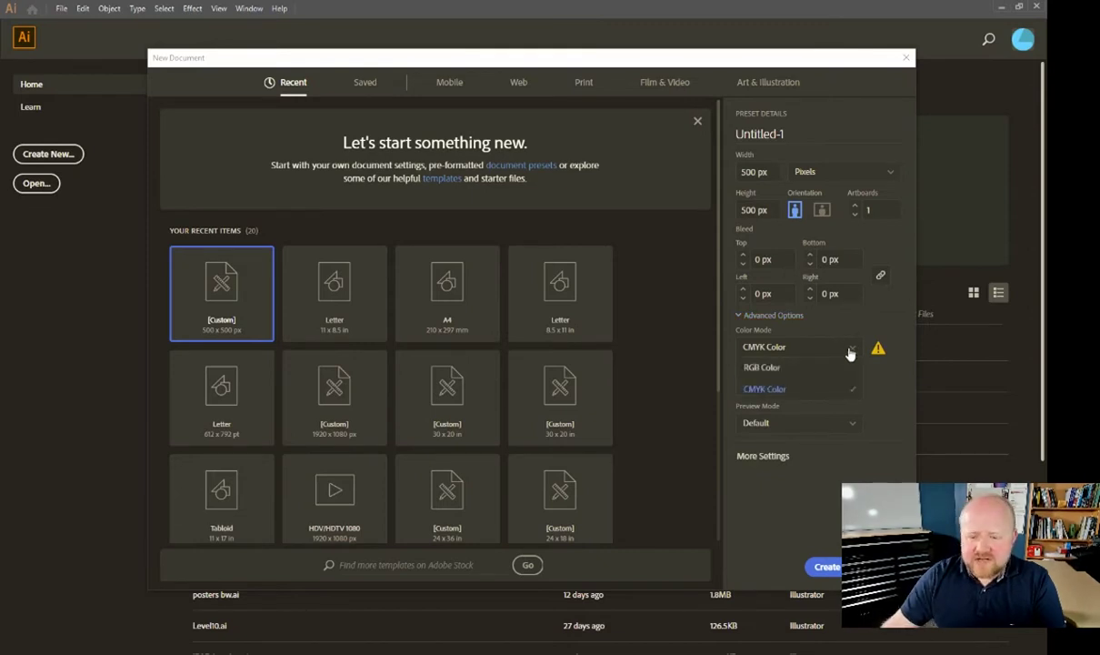
left_click(775, 365)
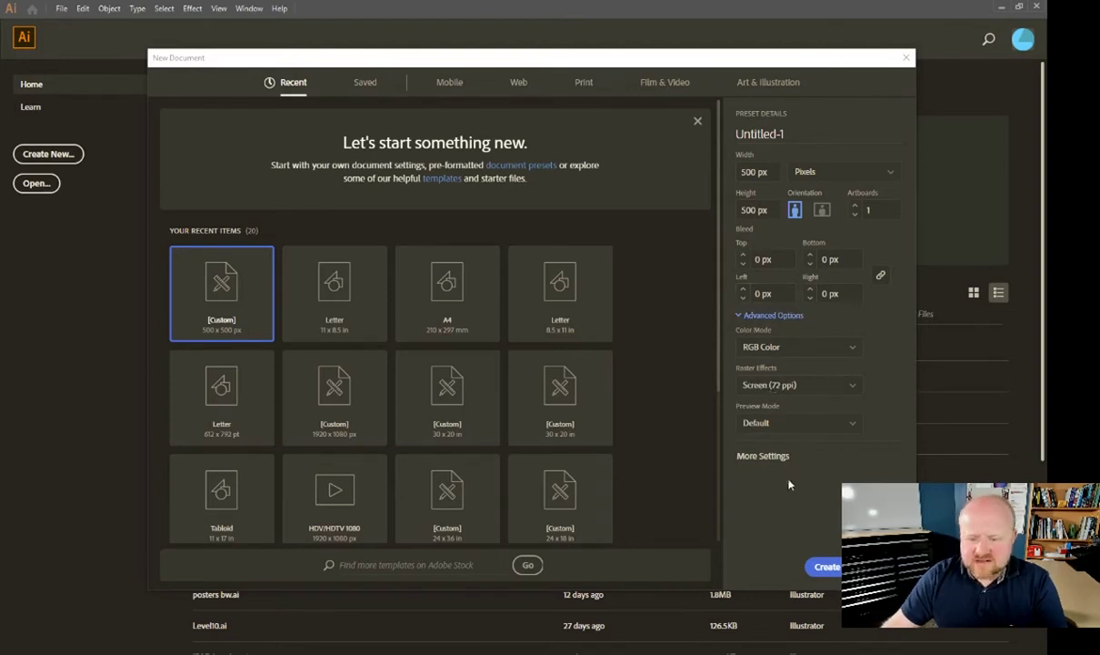
left_click(826, 567)
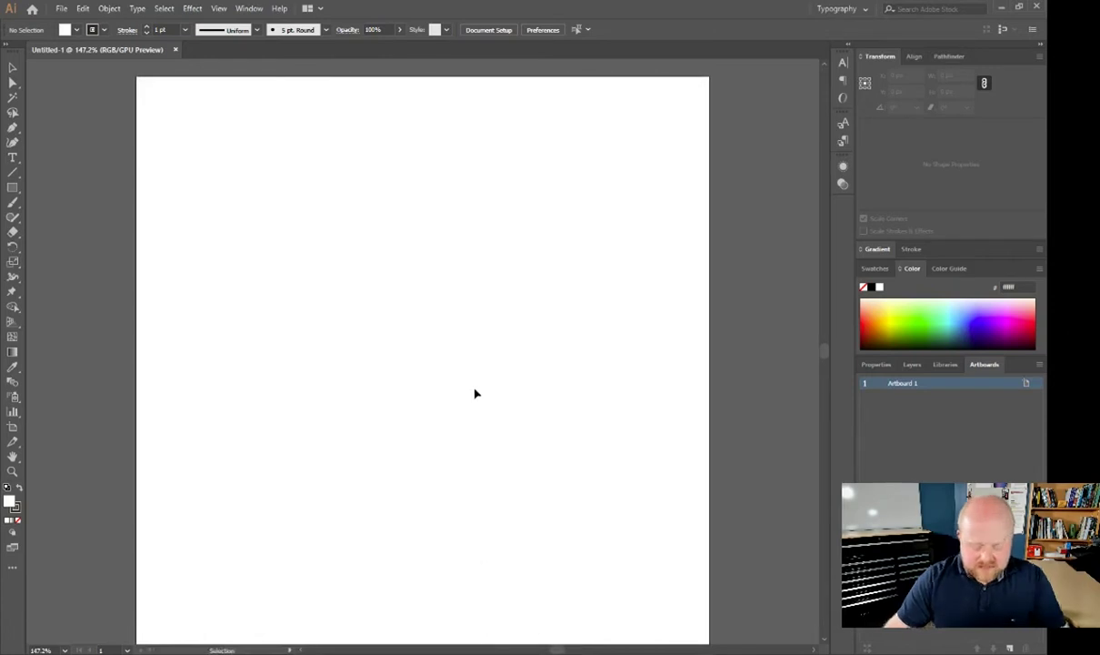
View Artboard 1 at 100%, zoom in briefly, and return to 100%.
key("ctrl+1")
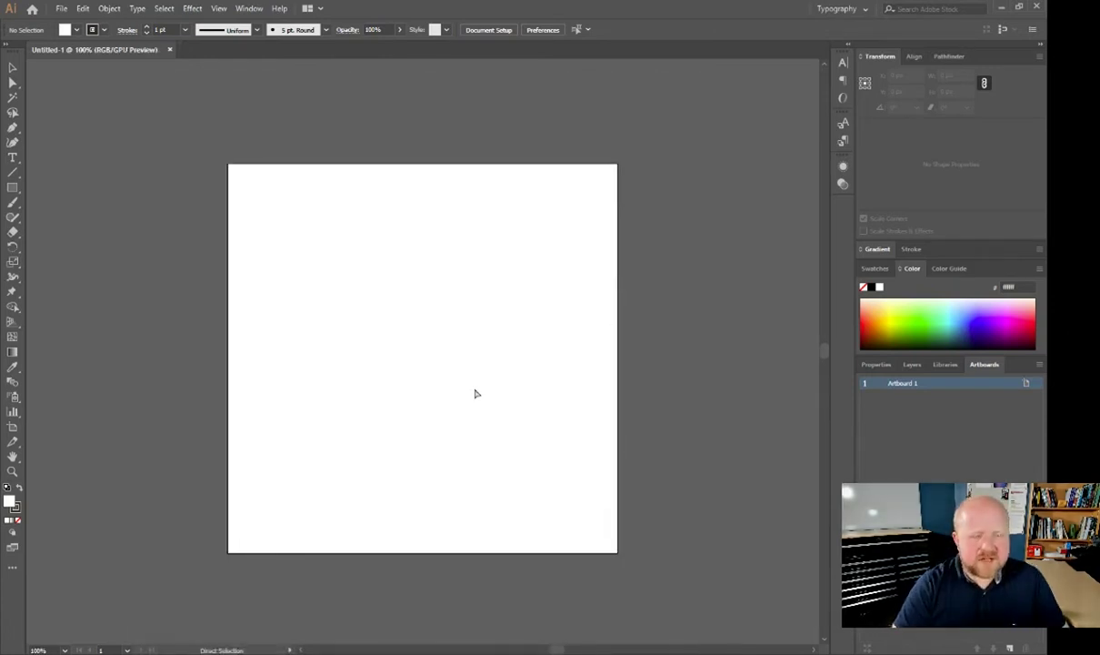
key("ctrl+0")
key("ctrl+1")
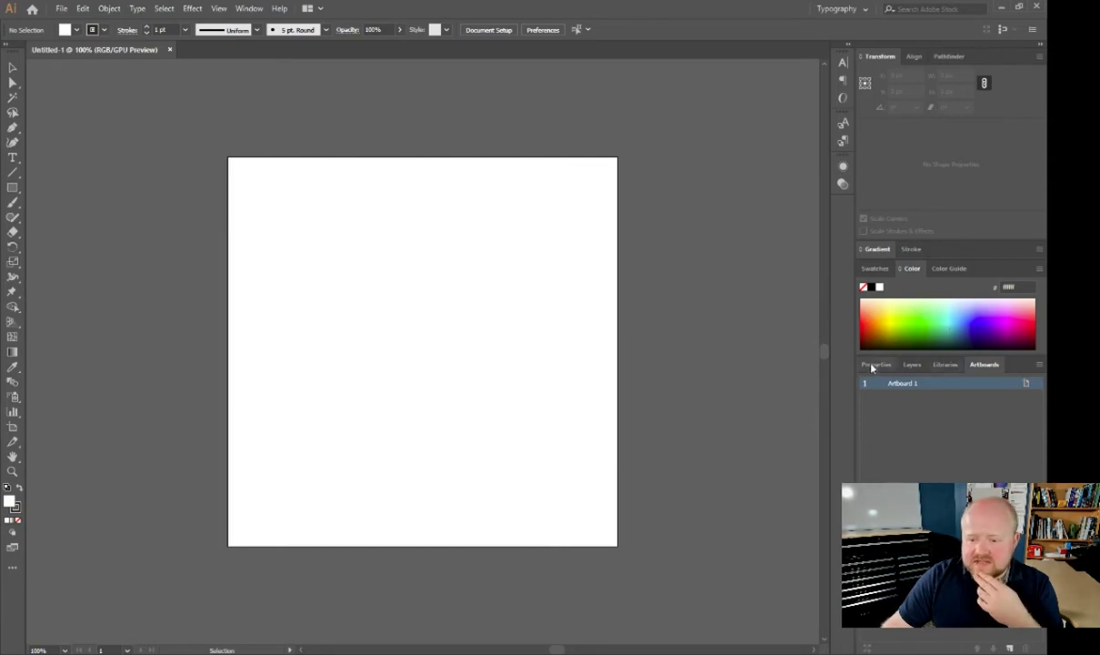
Browse the Layers, Properties and Artboards panels, opening and dismissing the artboard options.
left_click(910, 365)
left_click(877, 364)
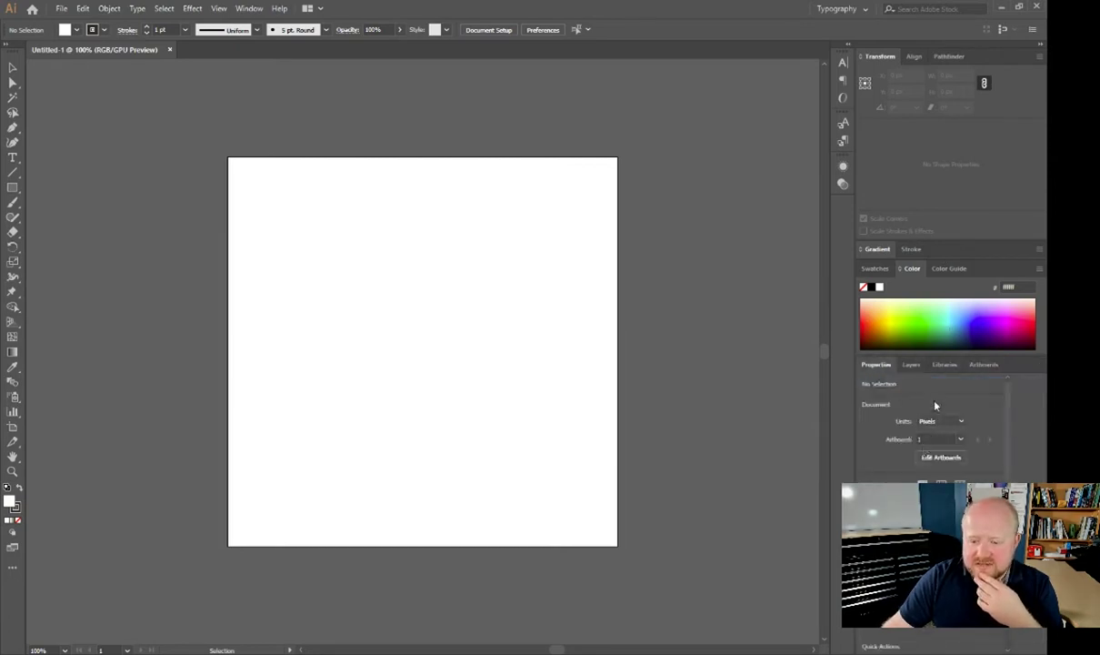
left_click(984, 364)
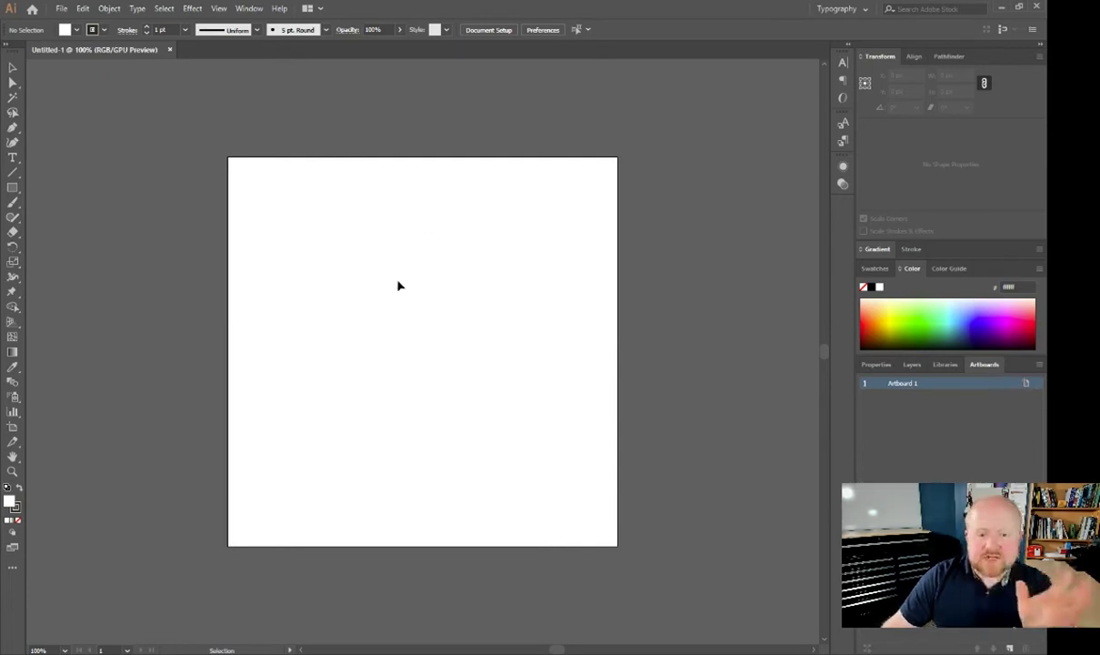
left_click(1027, 383)
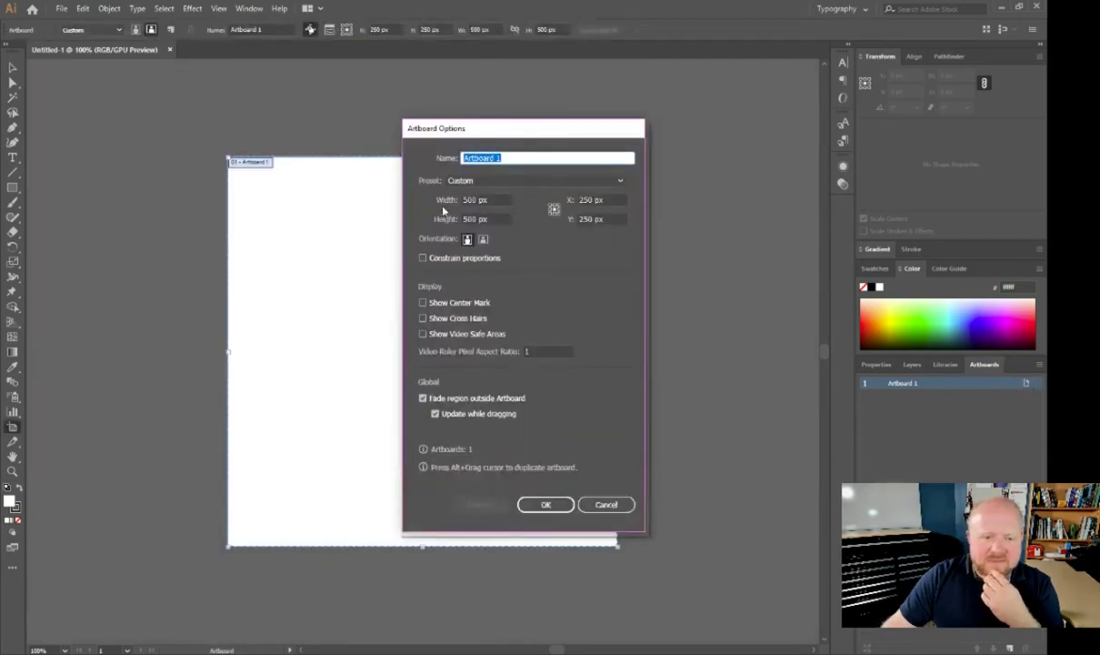
left_click(606, 503)
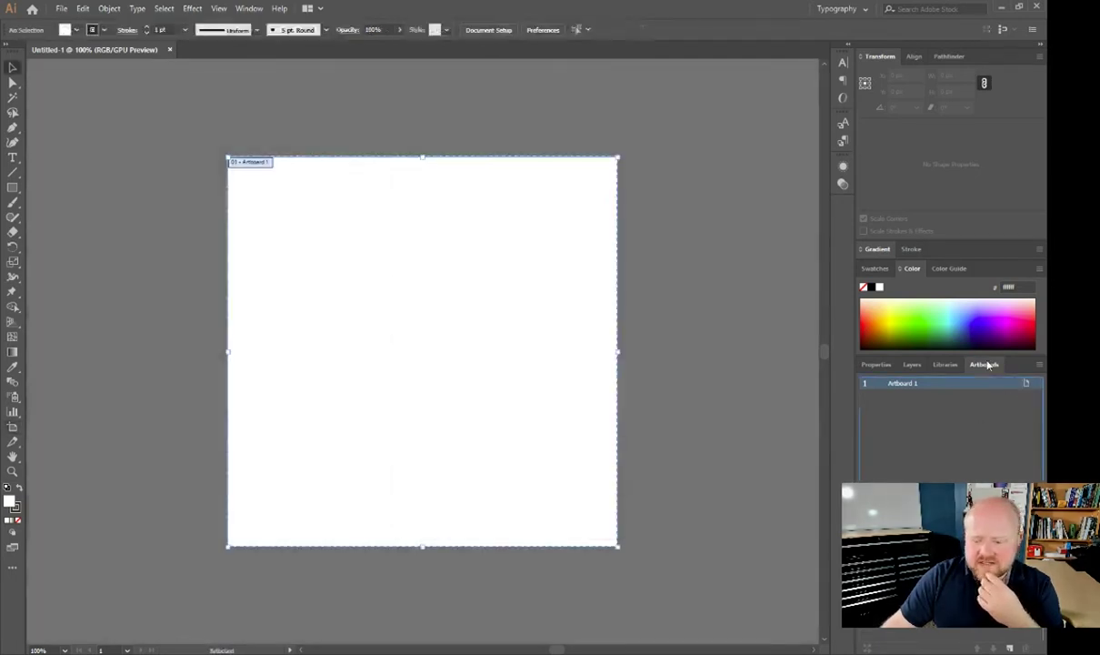
key("Escape")
Set the artboard's width and height to 1000 px and zoom out to see it whole.
left_click(1026, 385)
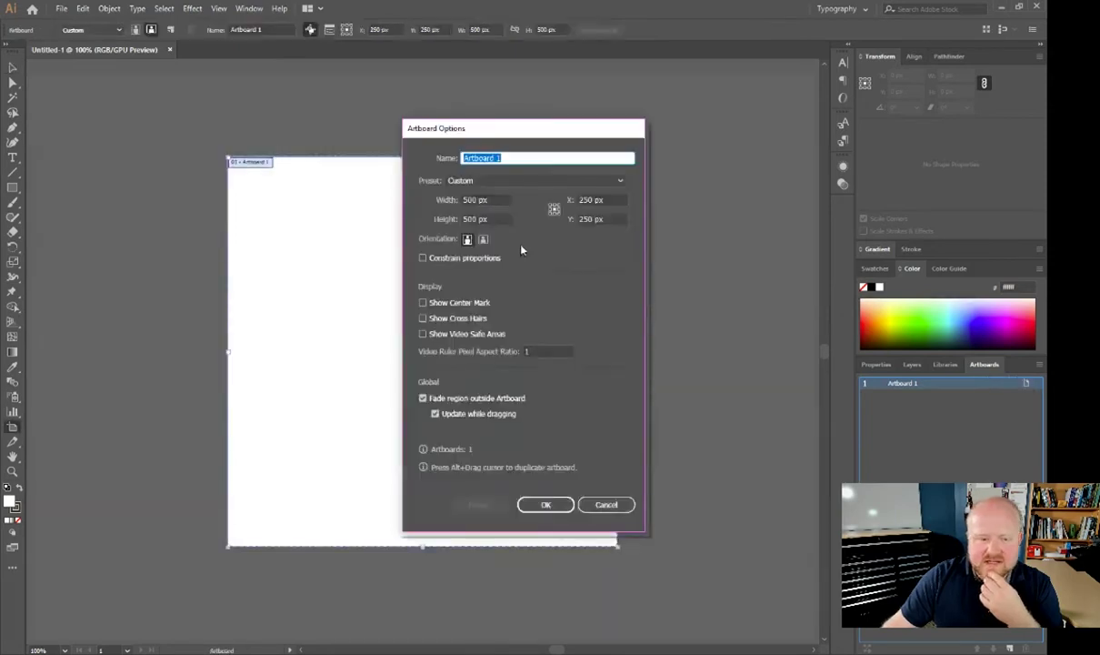
double_click(474, 200)
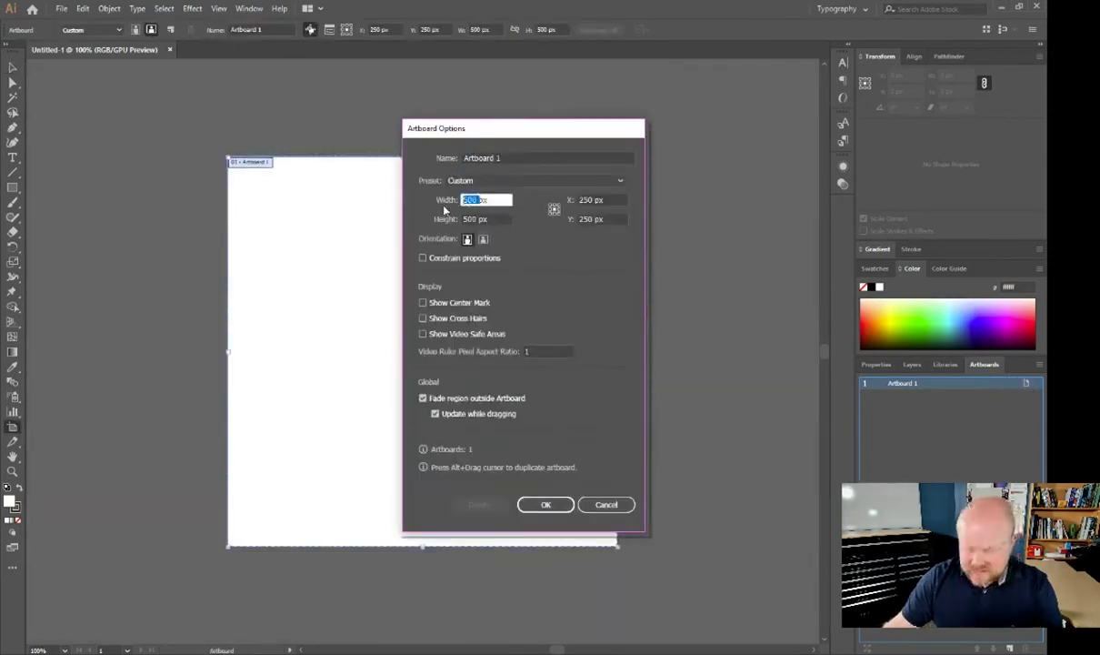
type("1080px")
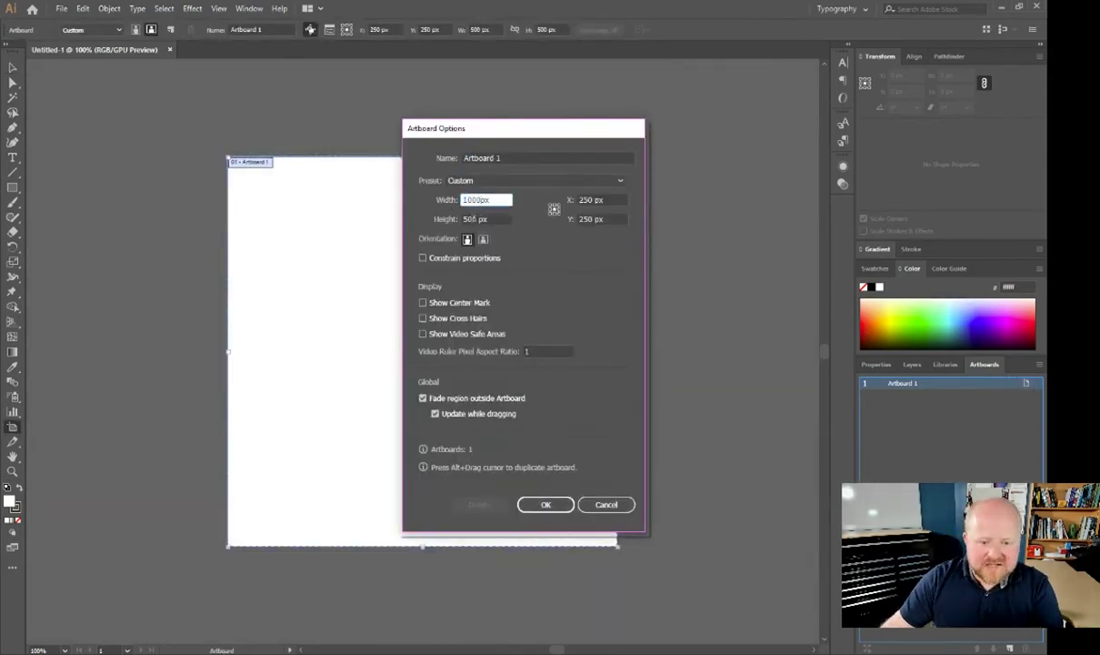
double_click(474, 218)
type("100")
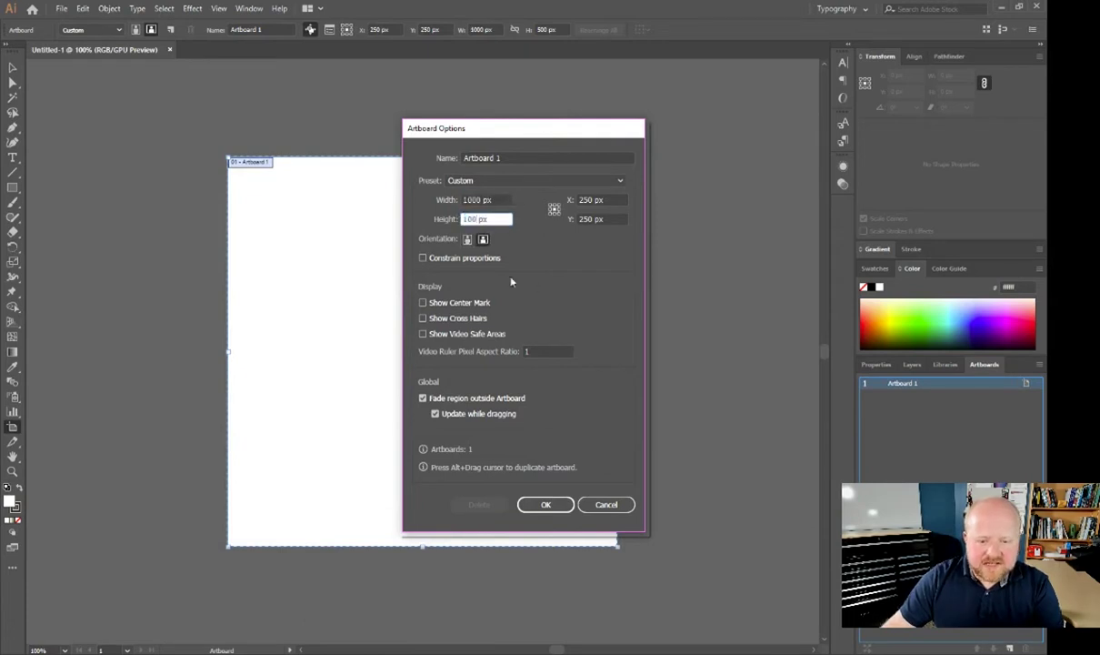
type("0")
key("Return")
key("Escape")
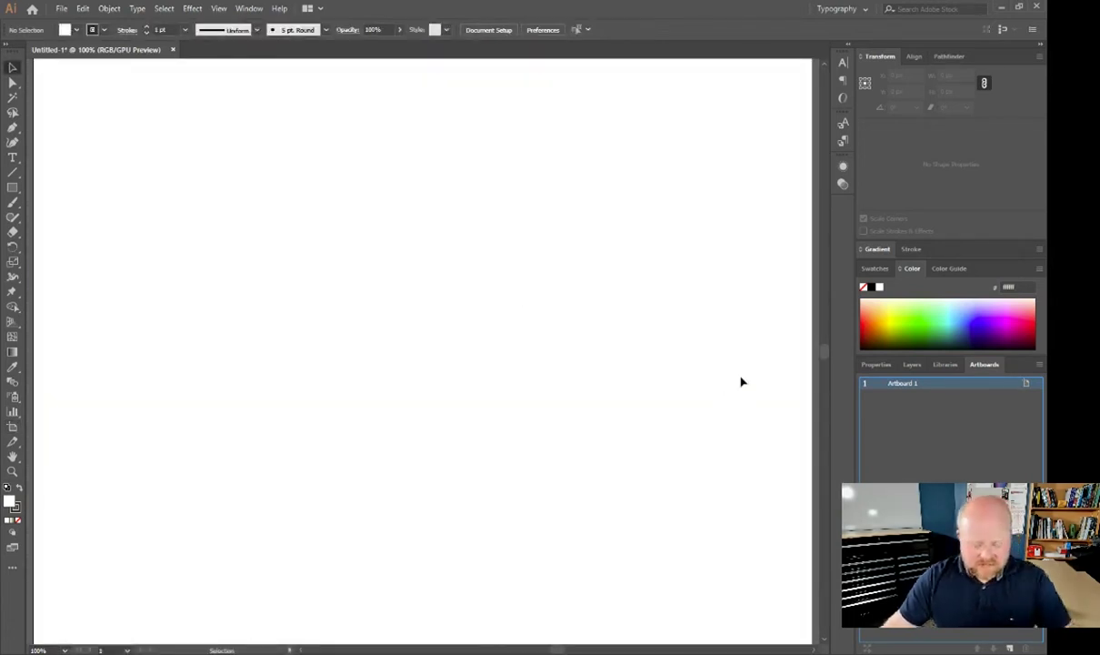
key("ctrl+minus")
key("ctrl+minus")
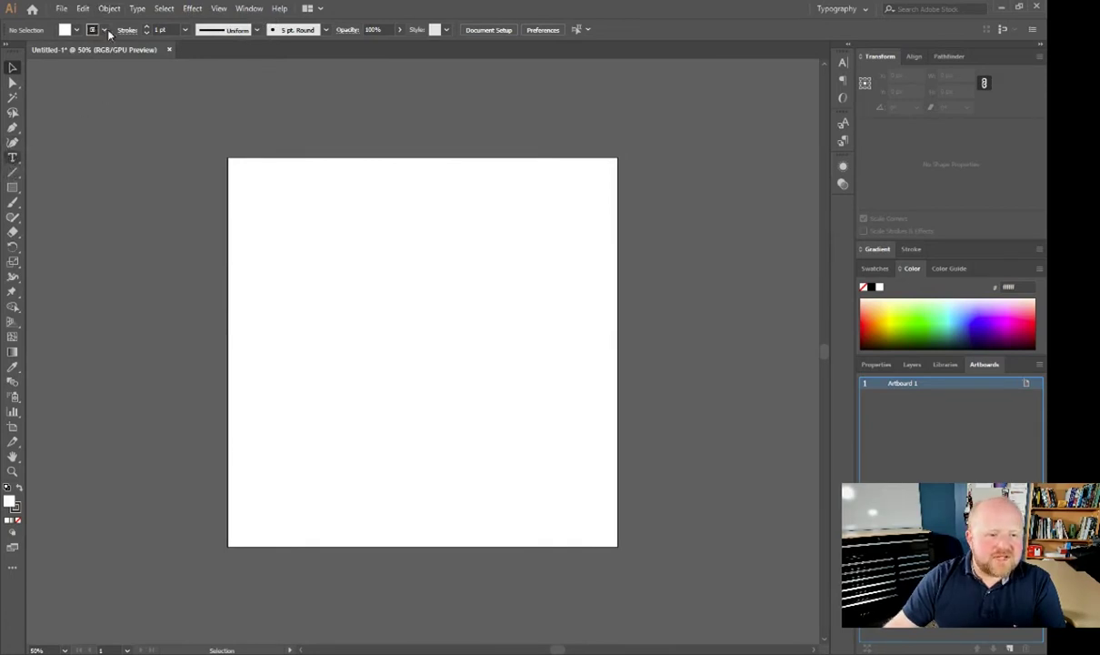
Try the Paintbrush, Gradient and Type tools, then return to the Selection tool.
left_click(13, 201)
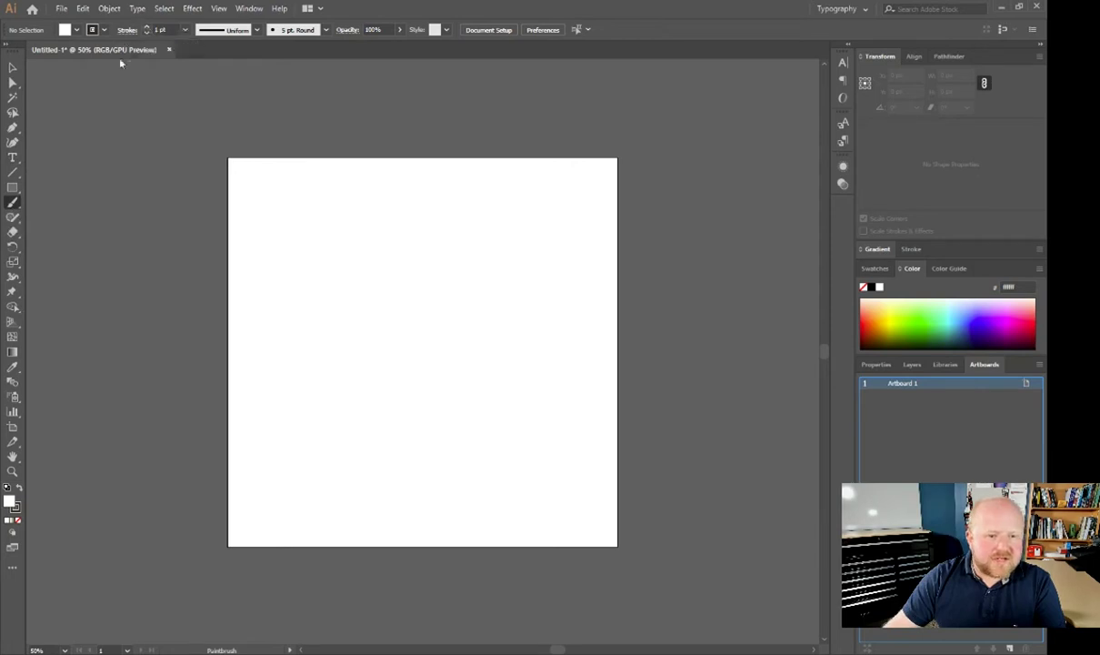
key("g")
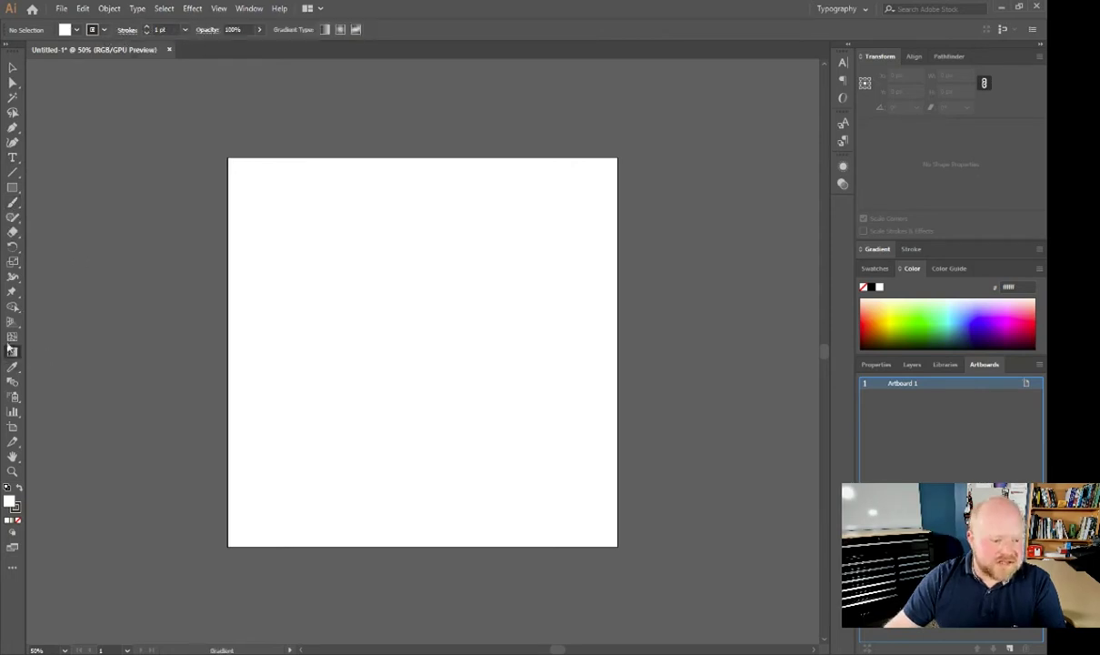
left_click(13, 157)
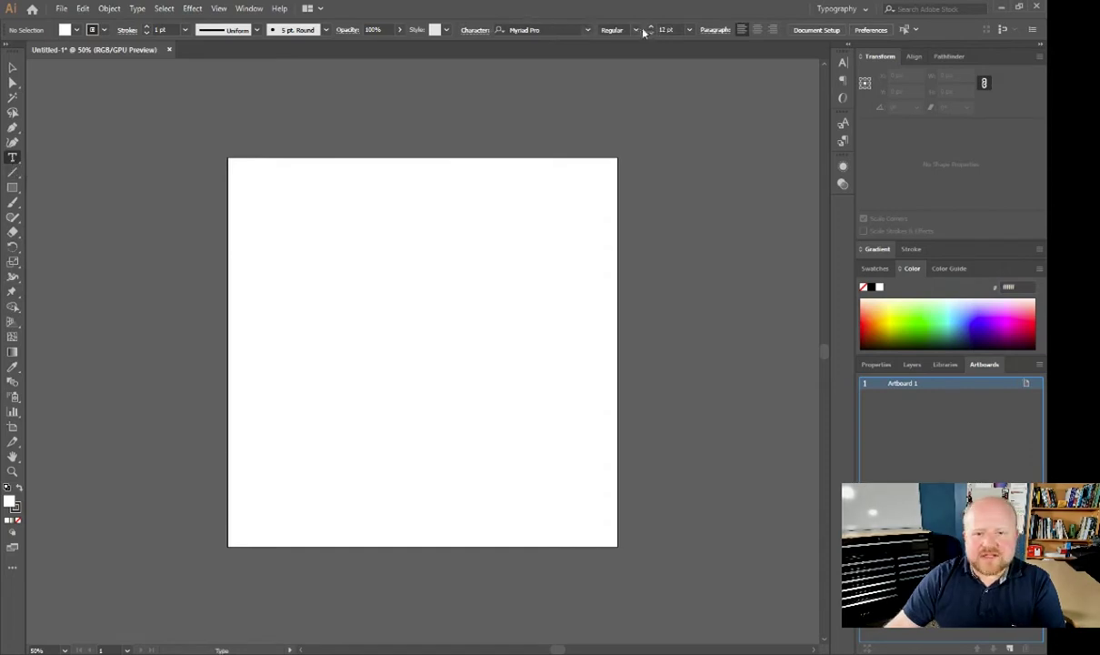
left_click(12, 202)
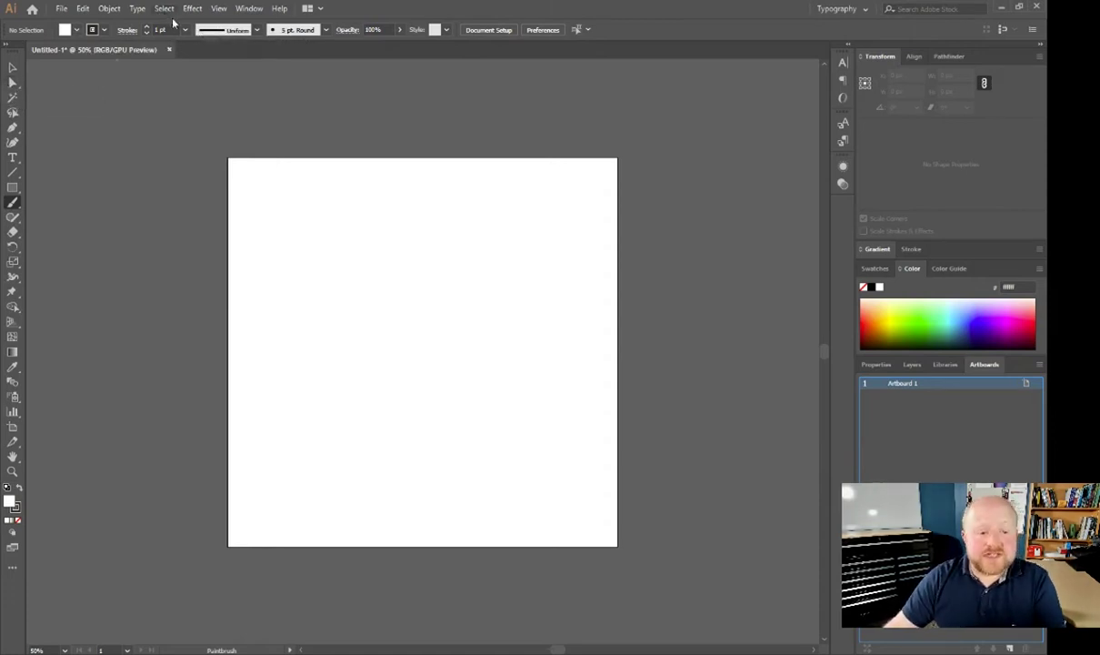
left_click(11, 71)
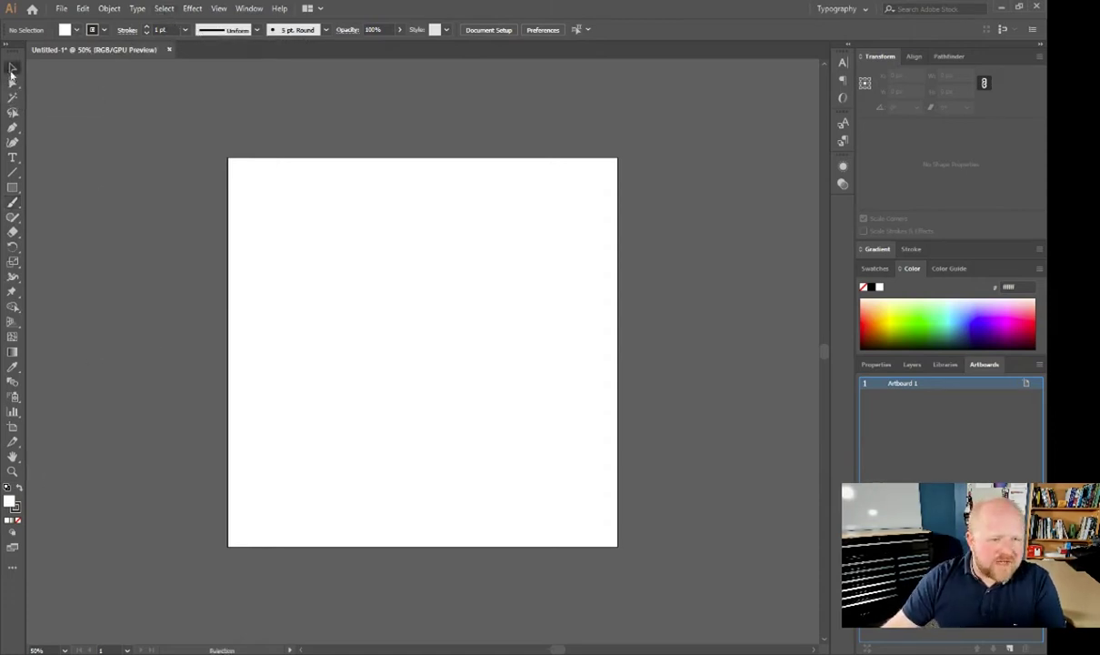
Bring the dark Stroke swatch in front of the white Fill swatch.
left_click(16, 508)
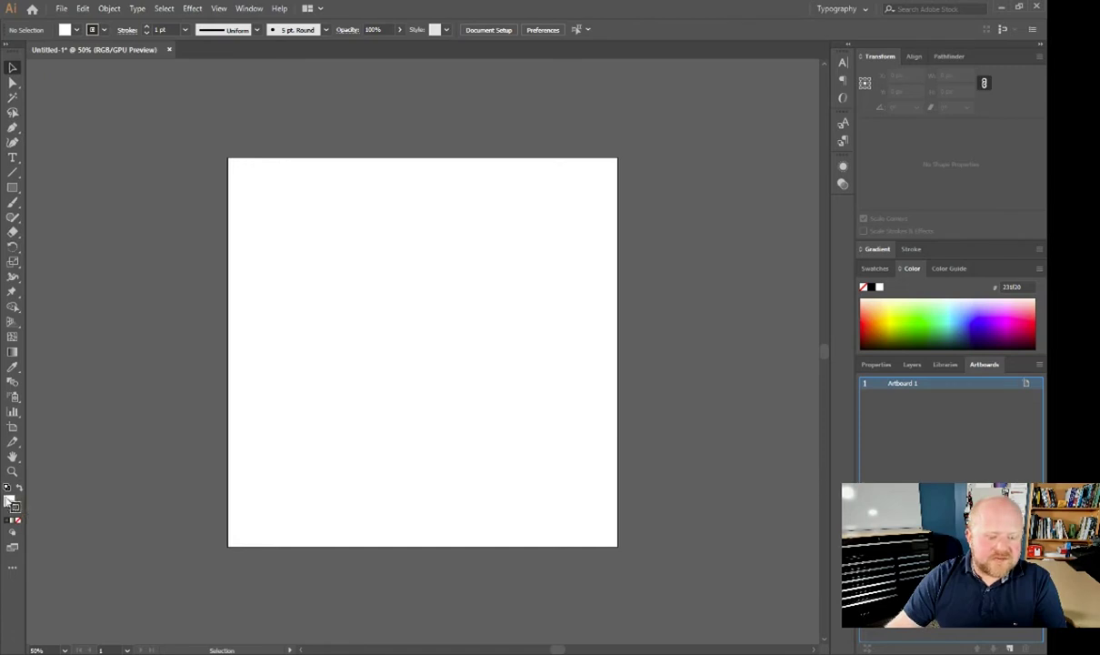
left_click(10, 500)
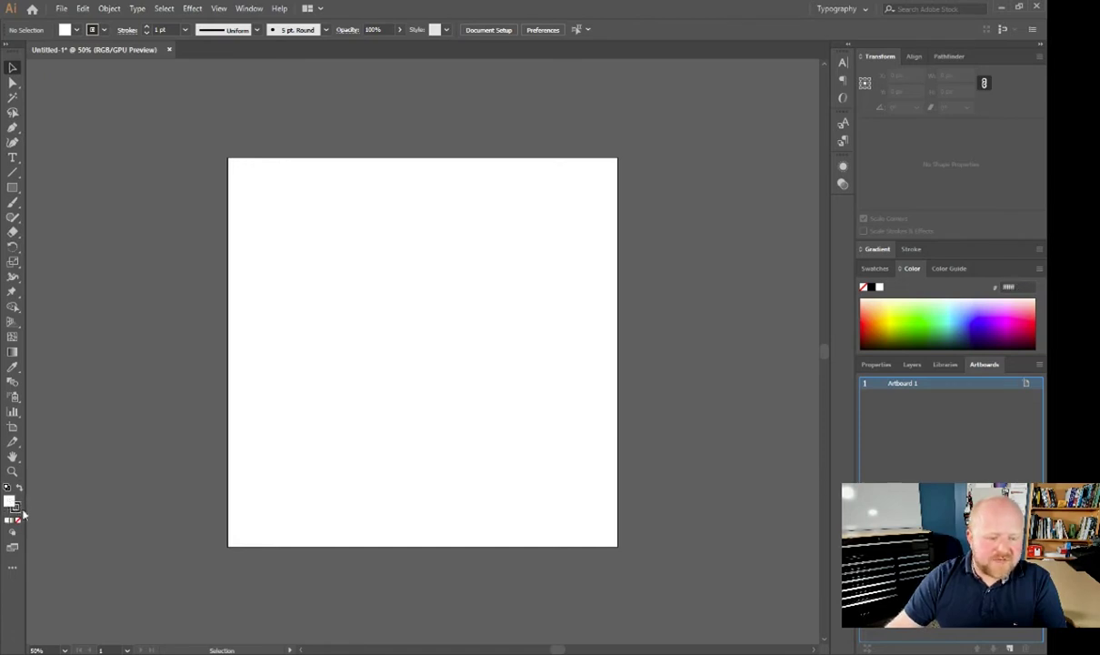
left_click(11, 507)
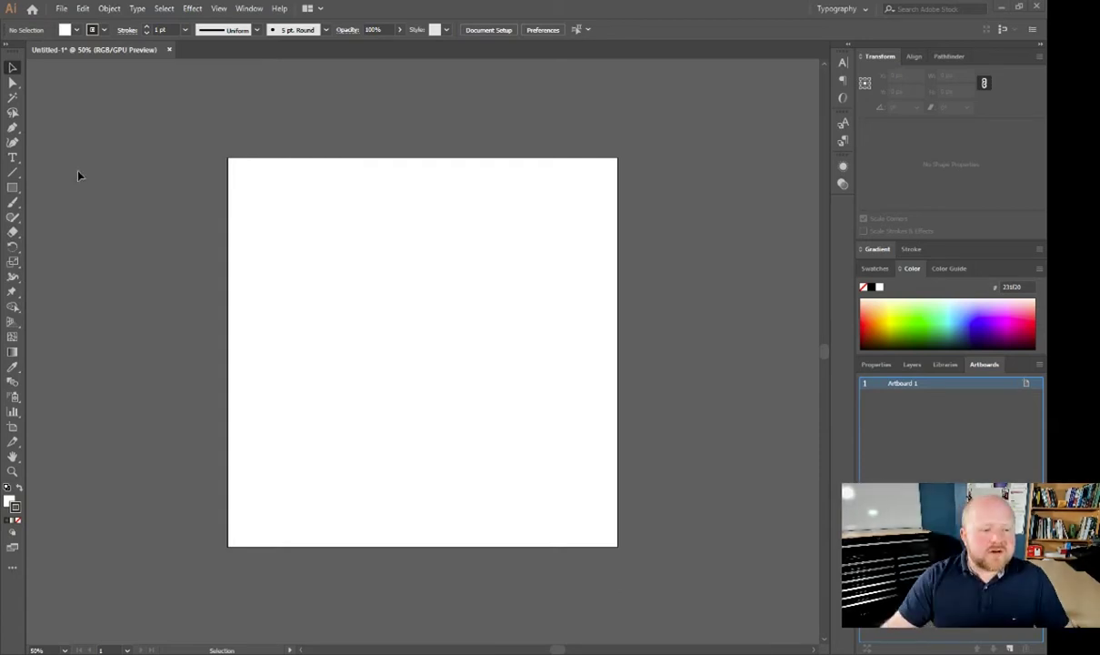
Pick the Ellipse tool and draw a large circle over the artboard's lower right.
left_click(12, 189)
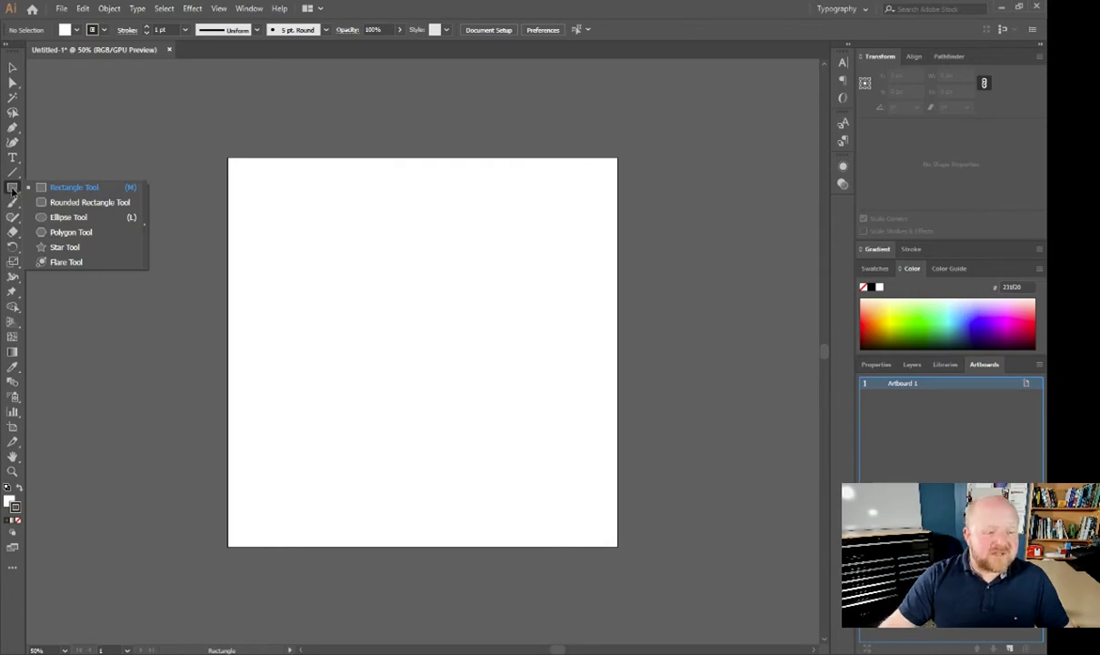
left_click(12, 189)
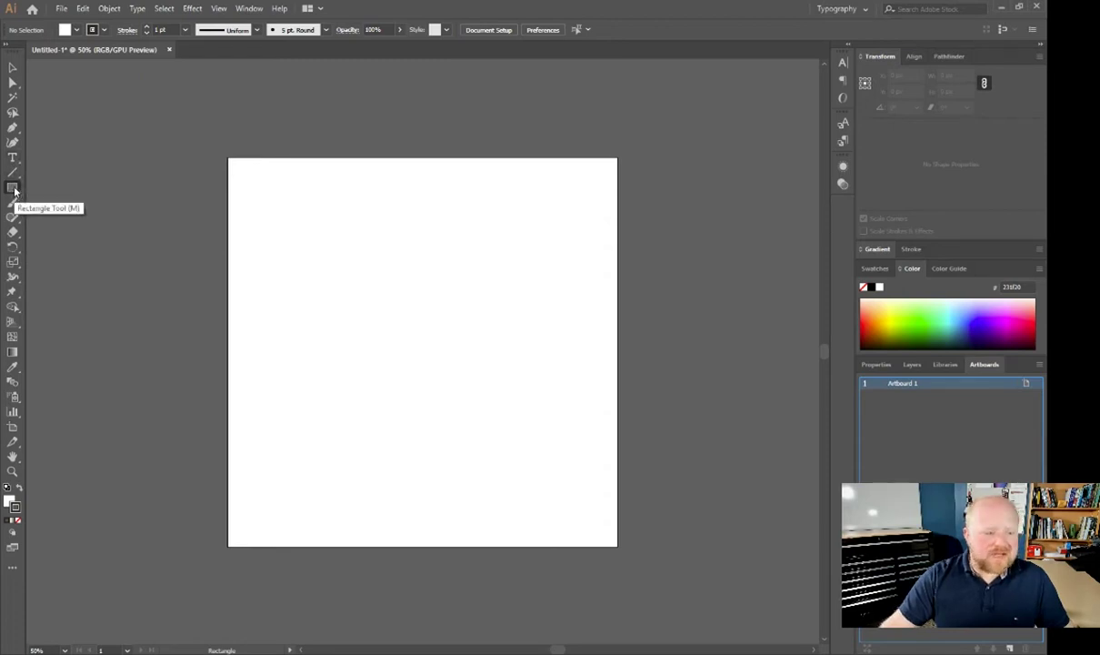
left_click(14, 190)
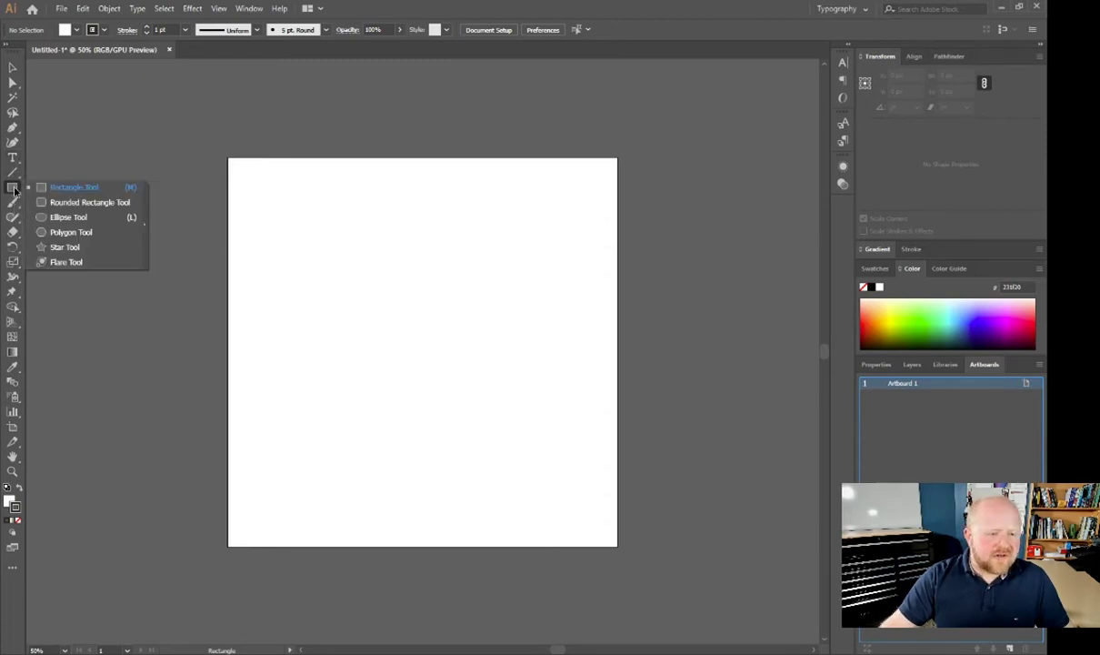
left_click(66, 217)
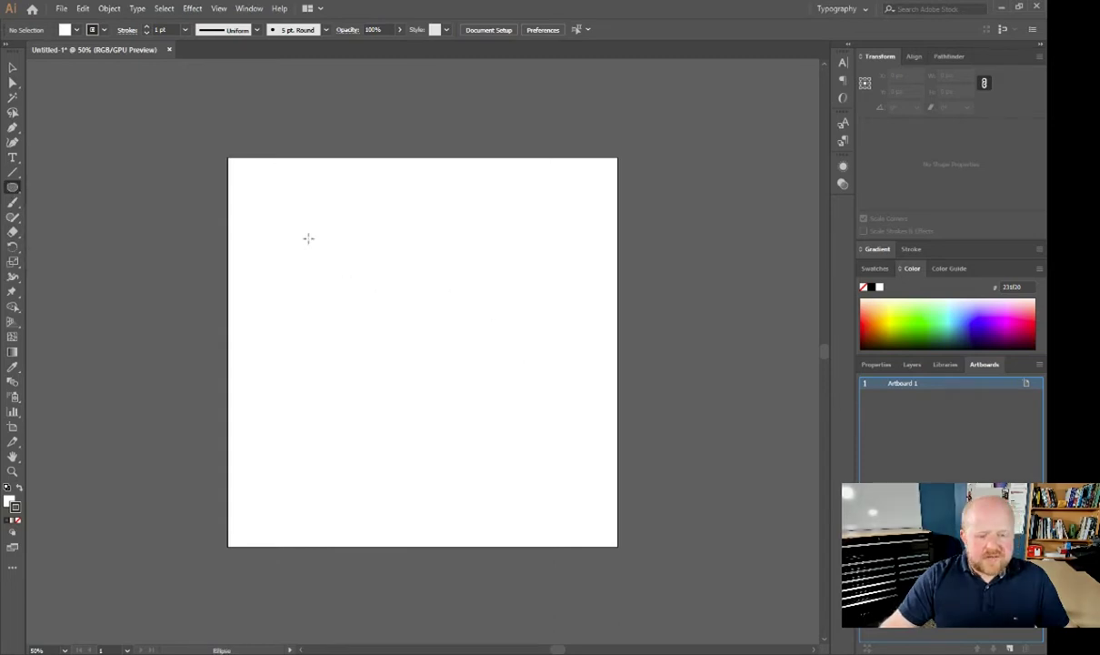
left_click_drag(341, 256, 663, 422)
scroll(676, 385, "down", 2)
scroll(644, 447, "up", 3)
scroll(643, 446, "up", 1)
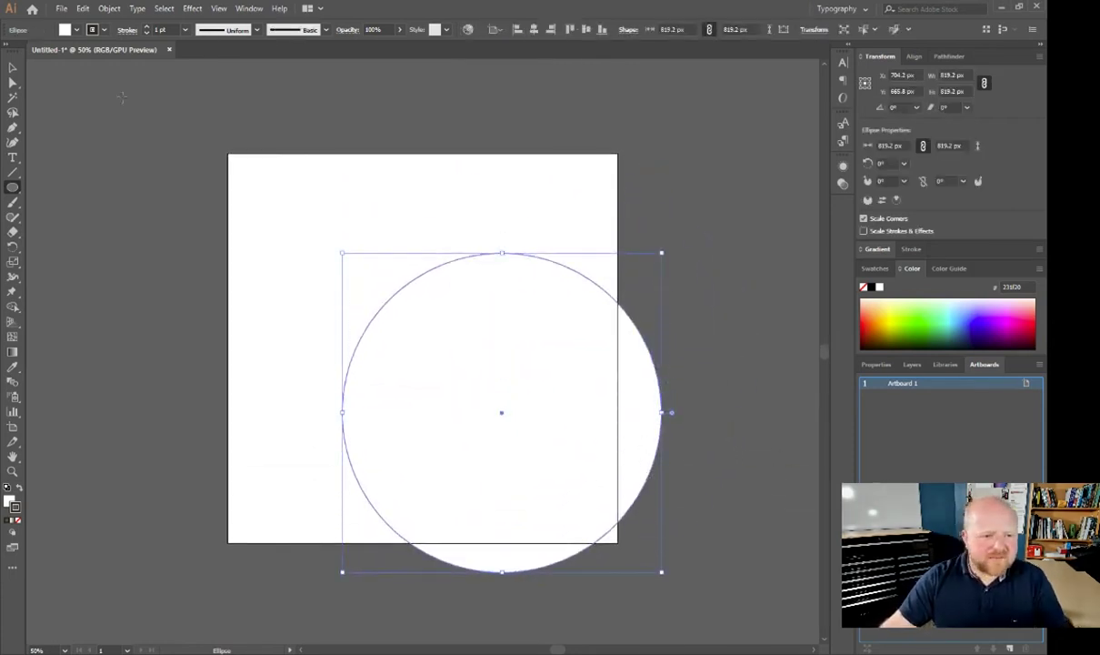
Raise the circle's stroke weight to 14 pt.
left_click(147, 26)
left_click(146, 26)
left_click(147, 27)
left_click(147, 26)
left_click(146, 27)
left_click(146, 26)
left_click(146, 26)
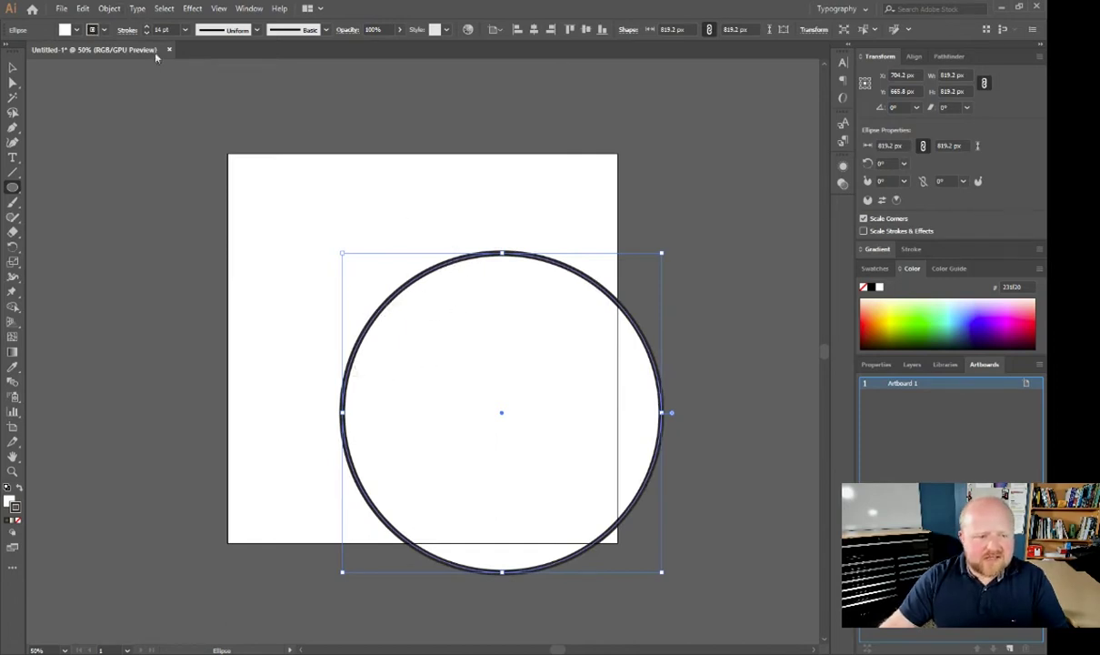
left_click(78, 31)
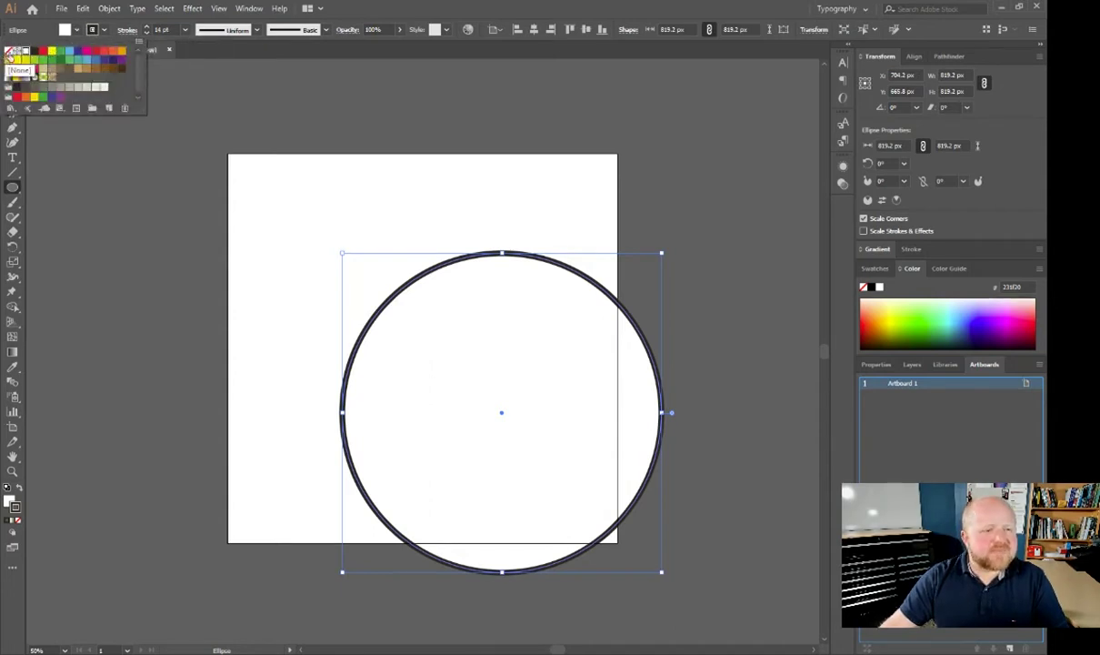
Set the circle's Fill to None and step its stroke weight up from 14 pt to 177 pt.
left_click(10, 56)
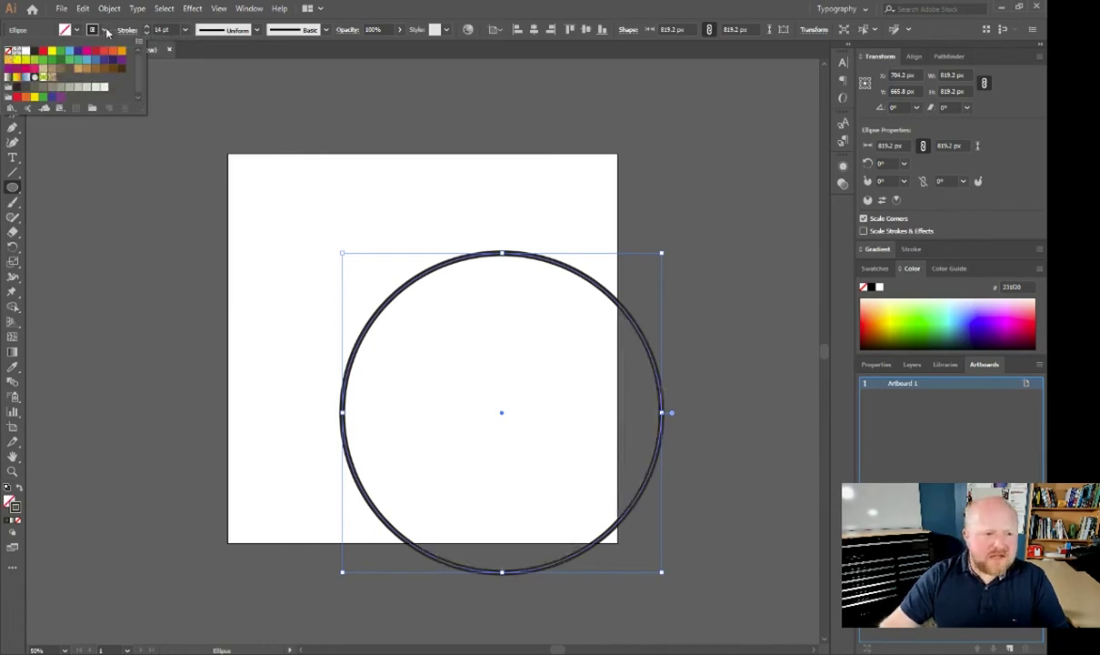
left_click(143, 32)
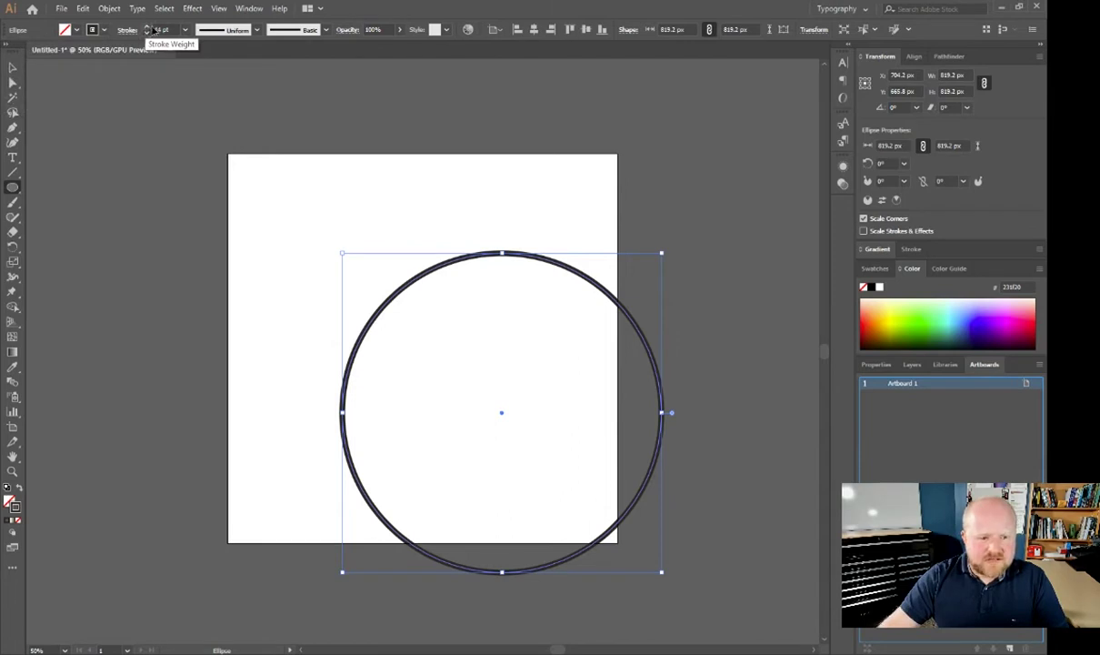
left_click(146, 28)
left_click(146, 29)
left_click(147, 28)
left_click(146, 28)
left_click(146, 29)
left_click(146, 28)
left_click(147, 28)
left_click(146, 28)
left_click(146, 28)
left_click(146, 28)
left_click(147, 28)
left_click(146, 28)
left_click(146, 28)
left_click(146, 28)
left_click(146, 28)
left_click(146, 29)
left_click(146, 28)
left_click(146, 28)
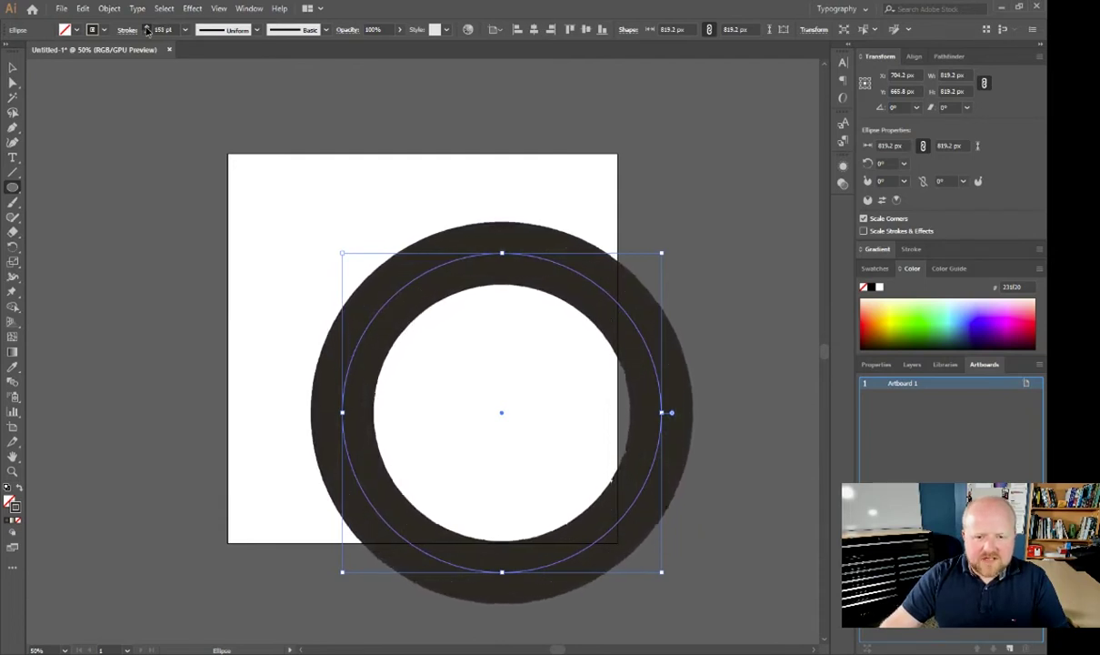
left_click_drag(146, 29, 148, 30)
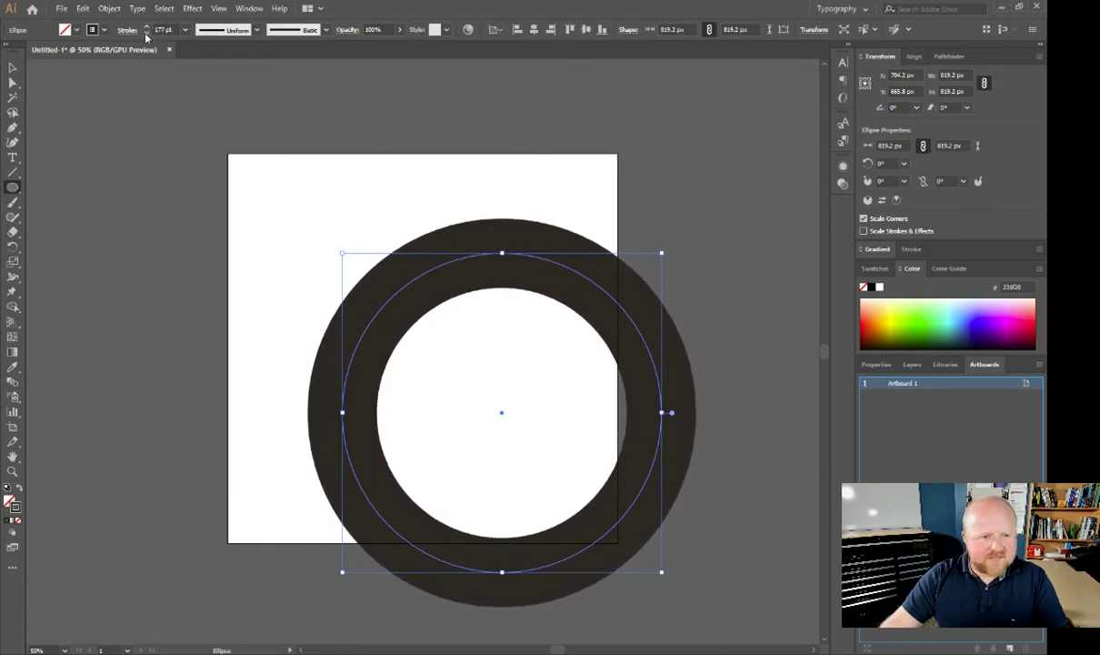
Centre the ring horizontally and vertically on the artboard, then shrink it slightly.
left_click(535, 30)
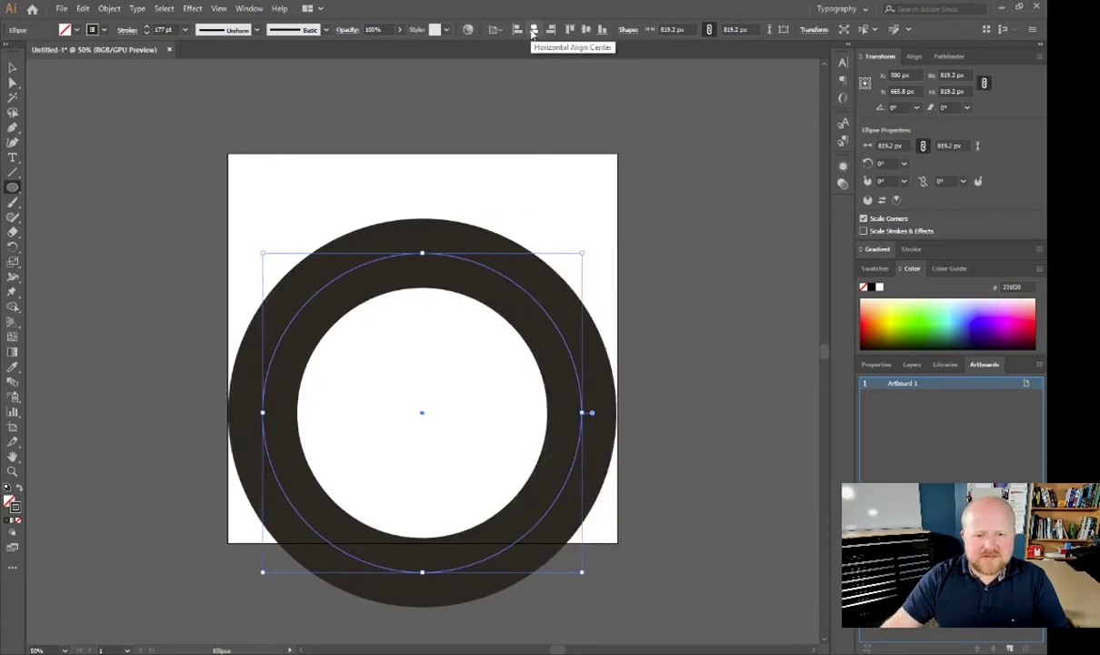
left_click(586, 30)
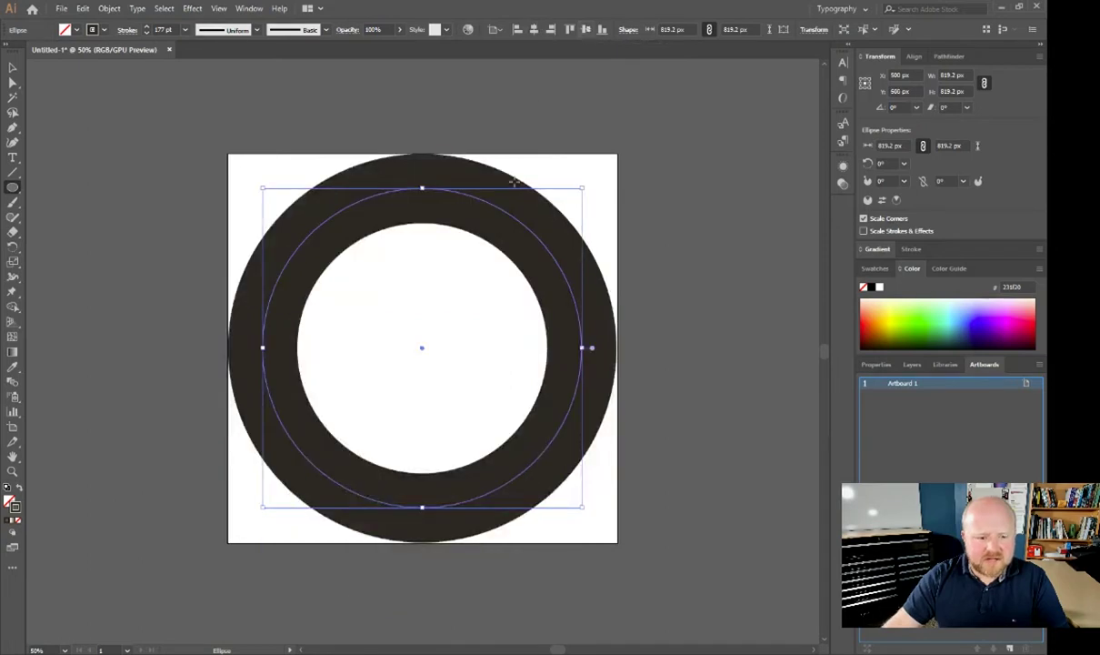
left_click(12, 67)
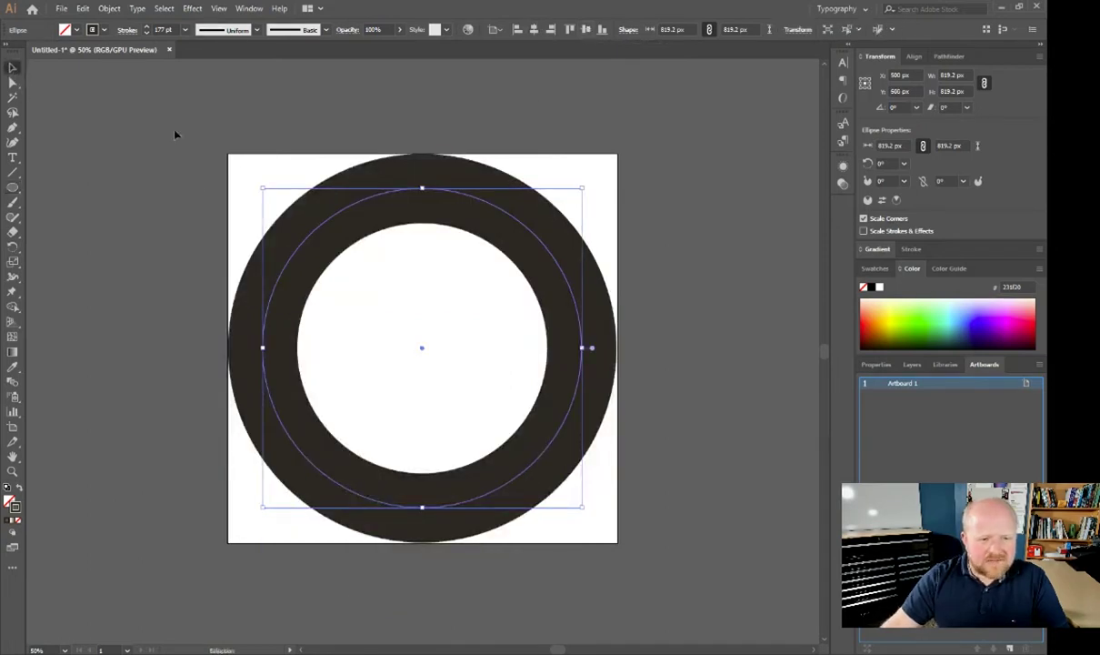
left_click_drag(262, 186, 280, 204)
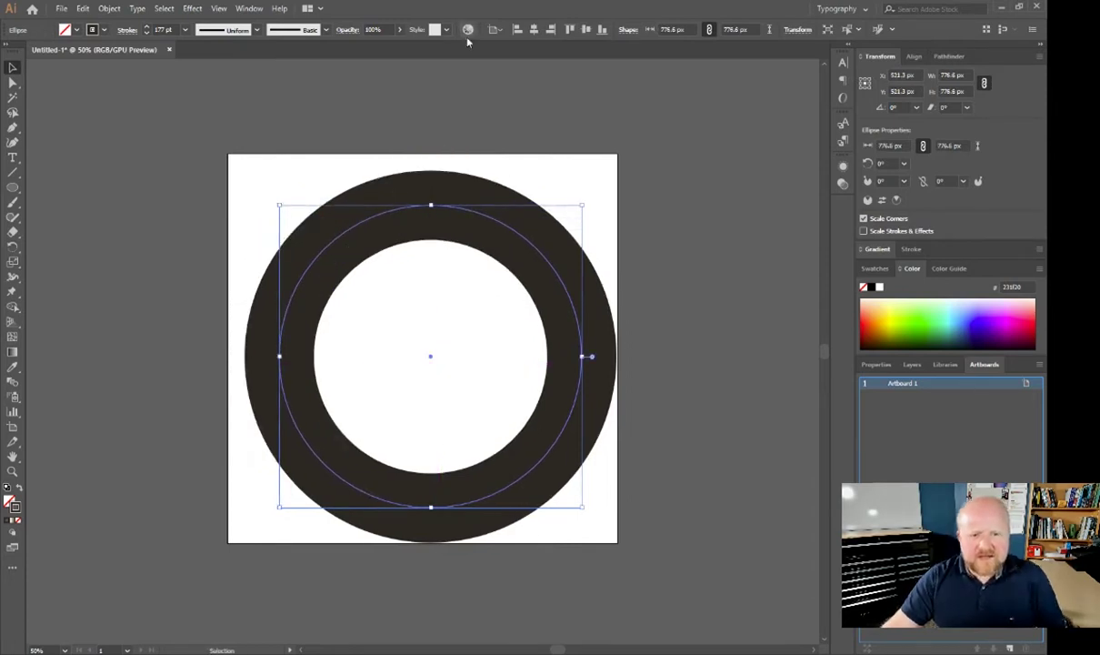
Undo the resizes so the ring stays 776.6 px across, centred at 500, 500 px.
left_click(13, 84)
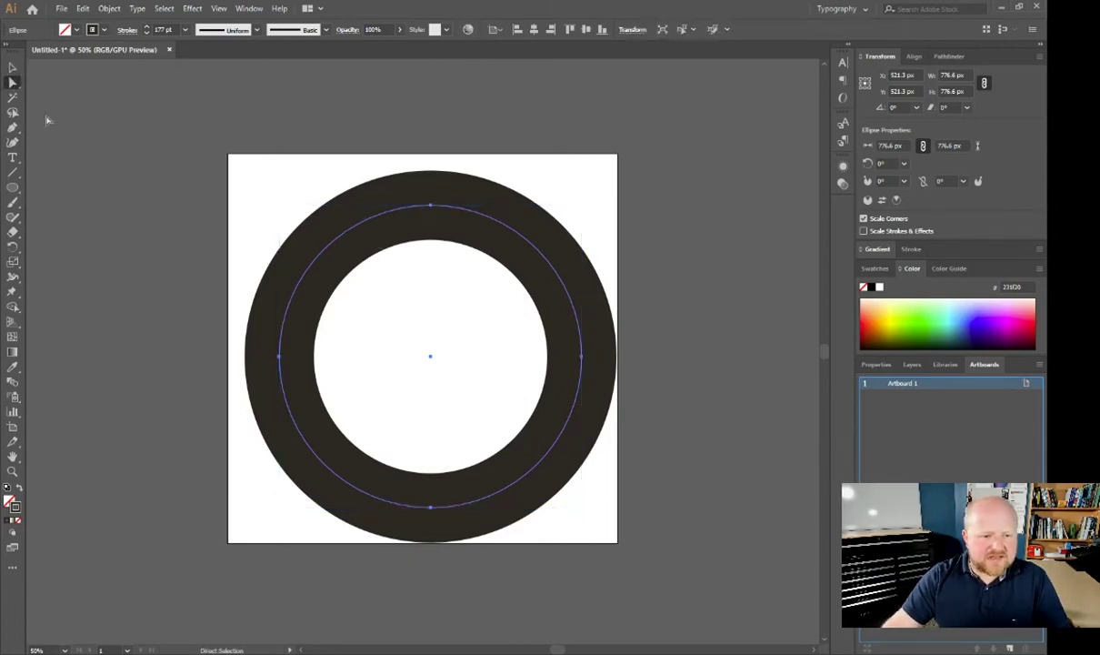
left_click(12, 68)
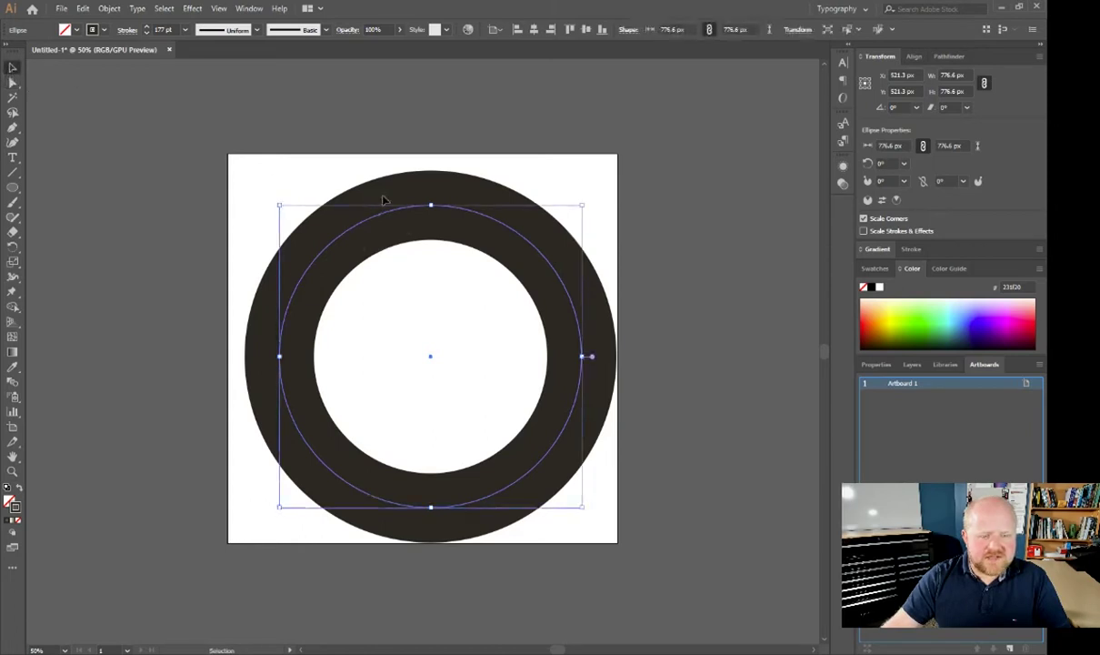
left_click_drag(279, 206, 242, 190)
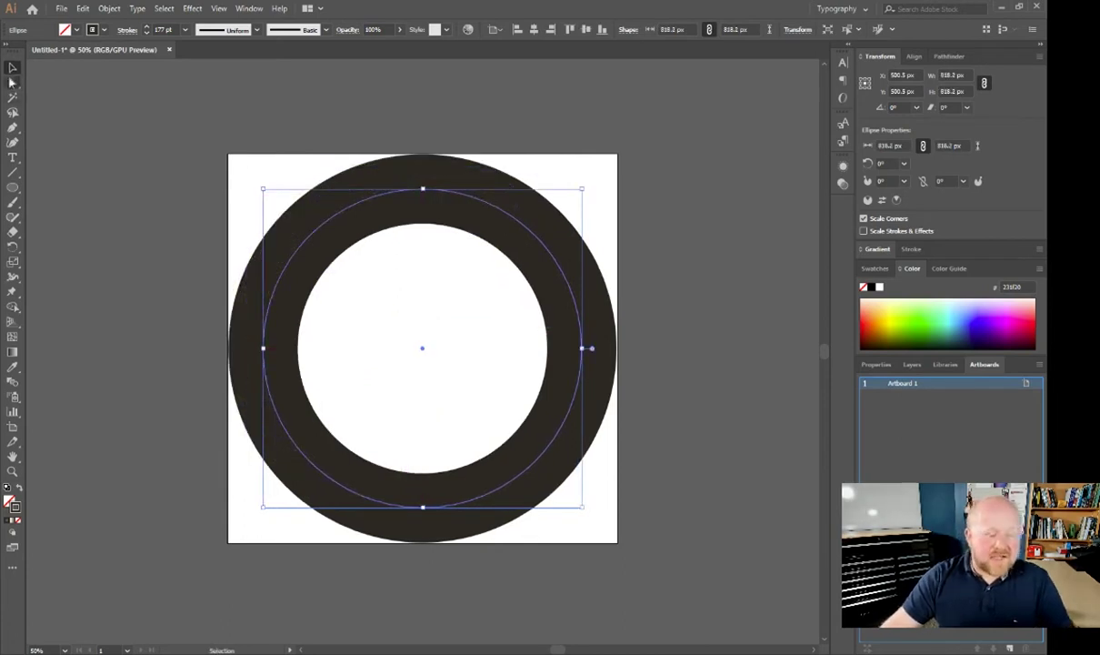
key("ctrl+z")
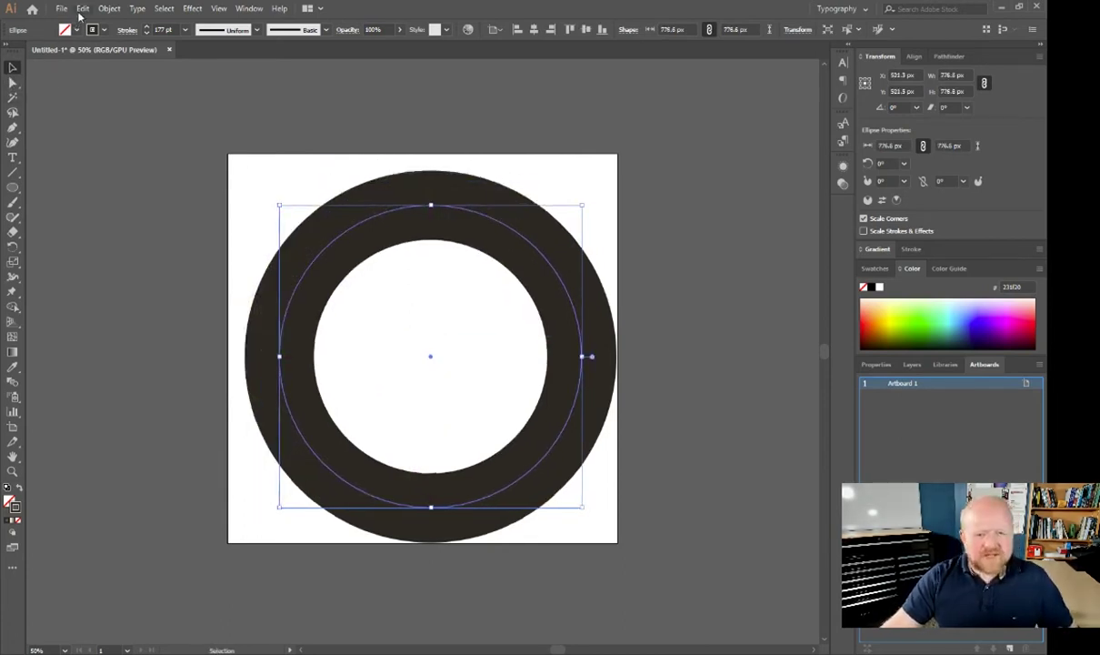
key("ctrl+z")
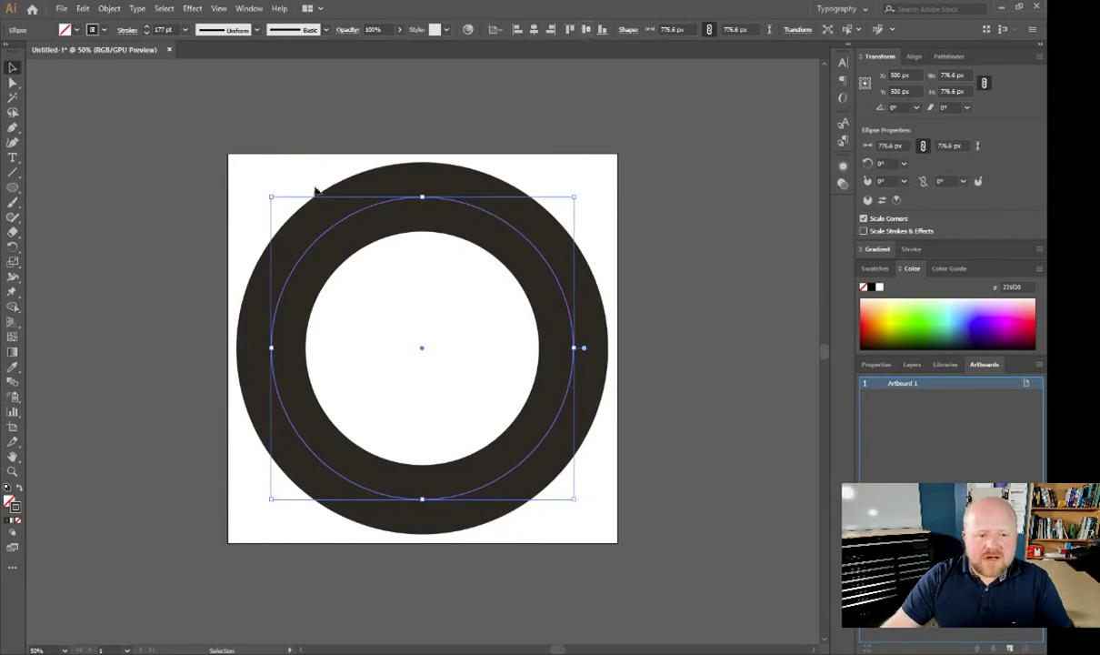
left_click(12, 82)
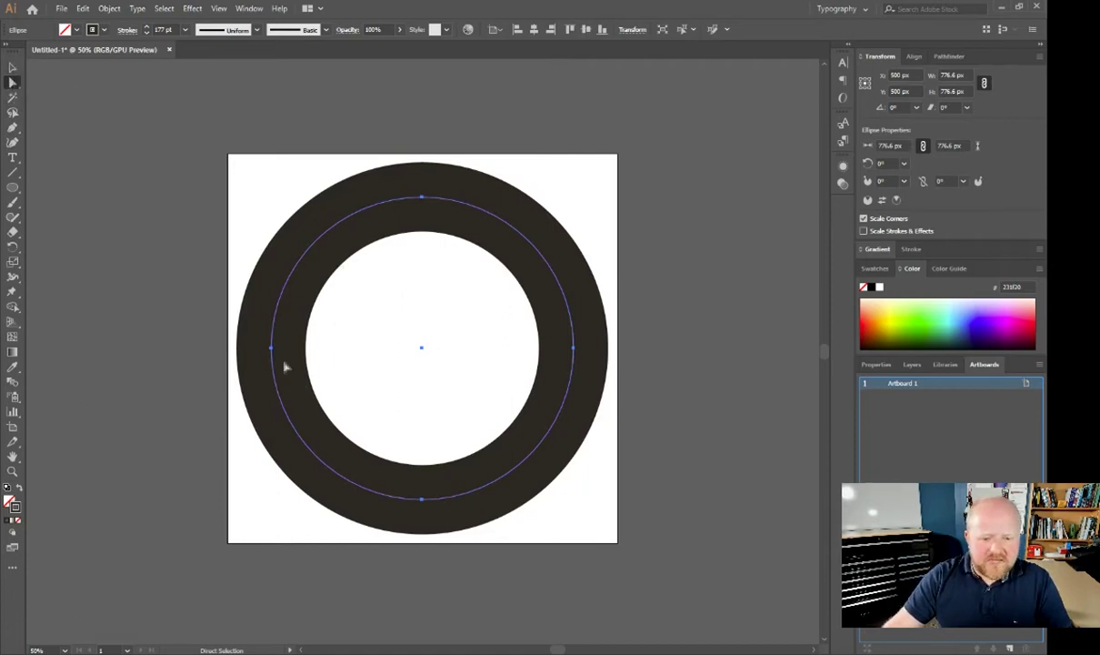
Drag the ring's top anchor point down into the ring's hole.
left_click(421, 198)
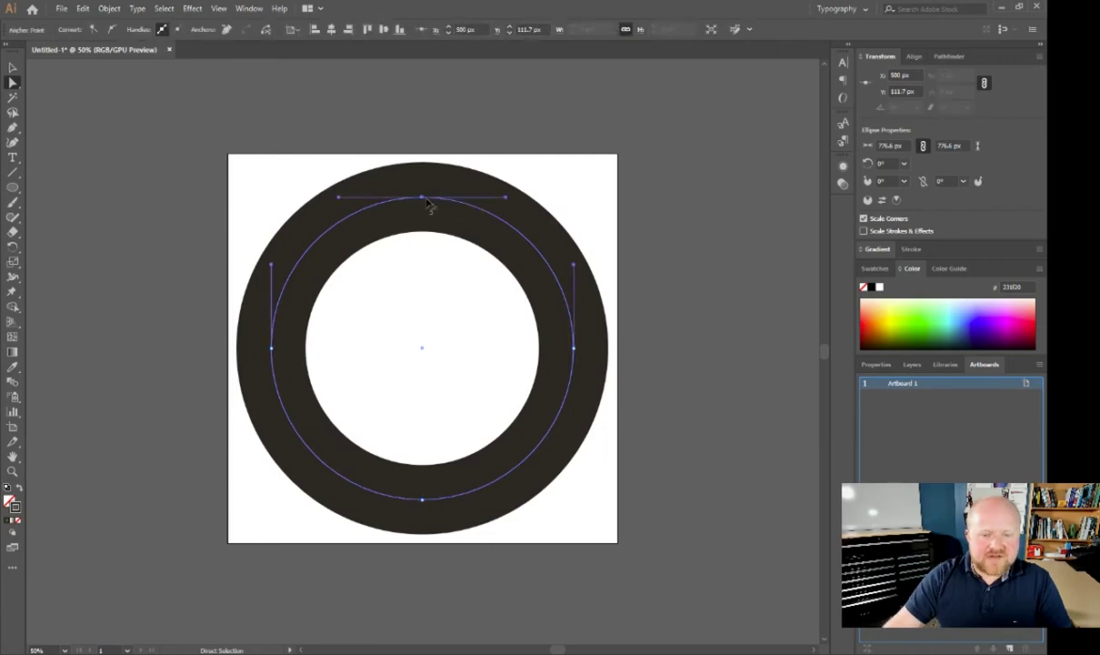
left_click_drag(421, 202, 422, 200)
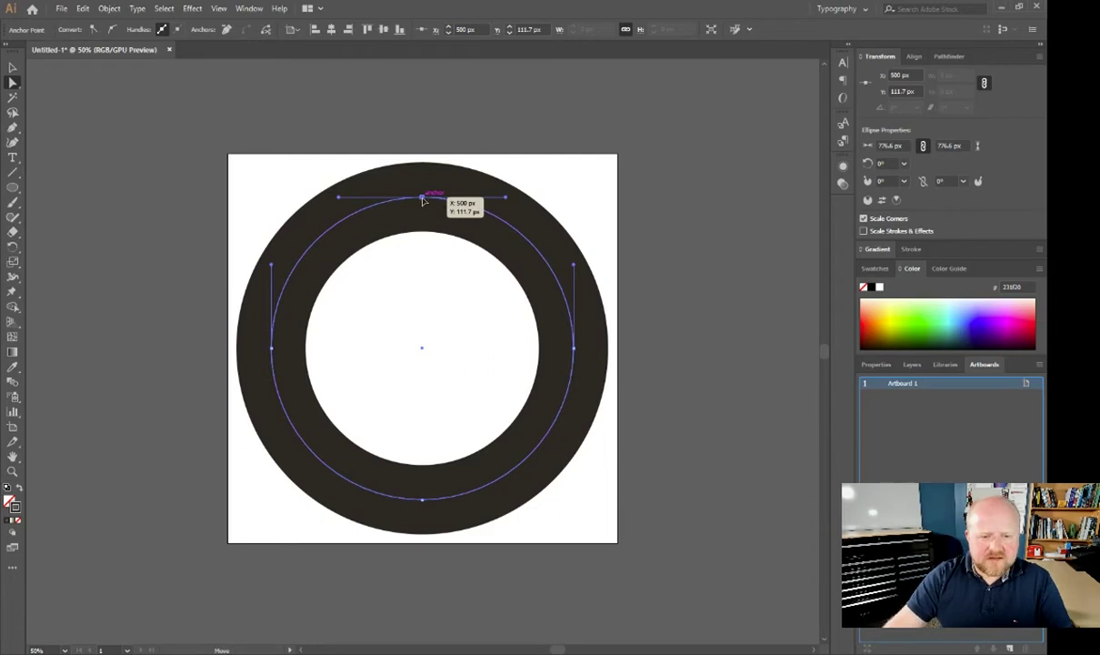
left_click_drag(423, 201, 422, 199)
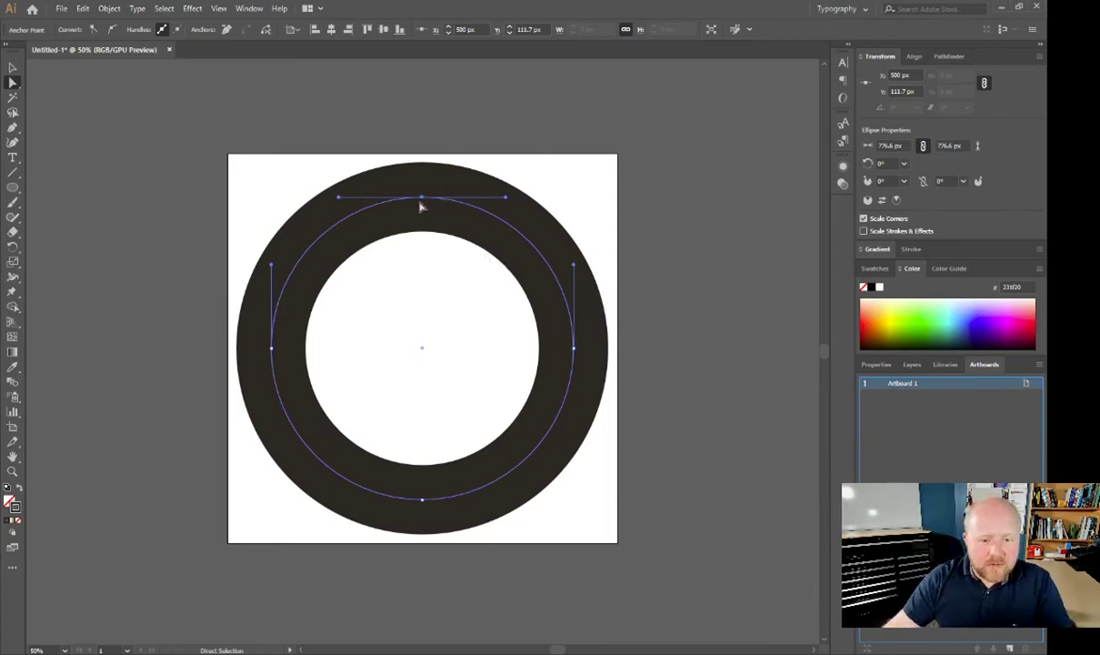
left_click_drag(421, 196, 424, 345)
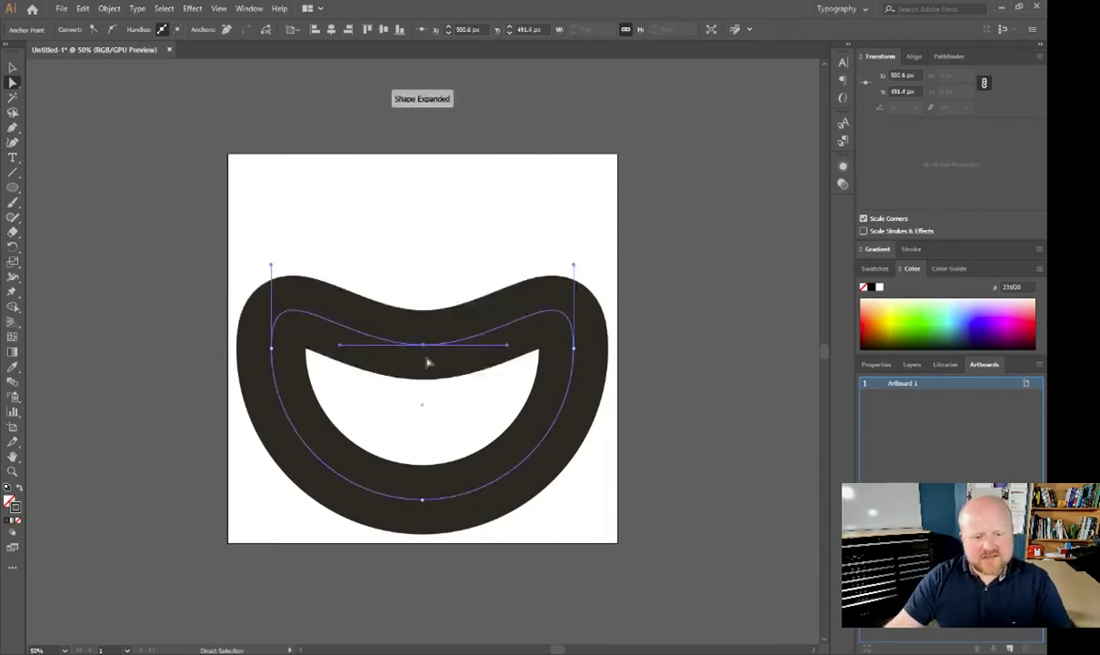
left_click_drag(424, 345, 423, 361)
Raise both side anchors together and swing the right anchor's handle to bend the curve.
left_click(271, 349)
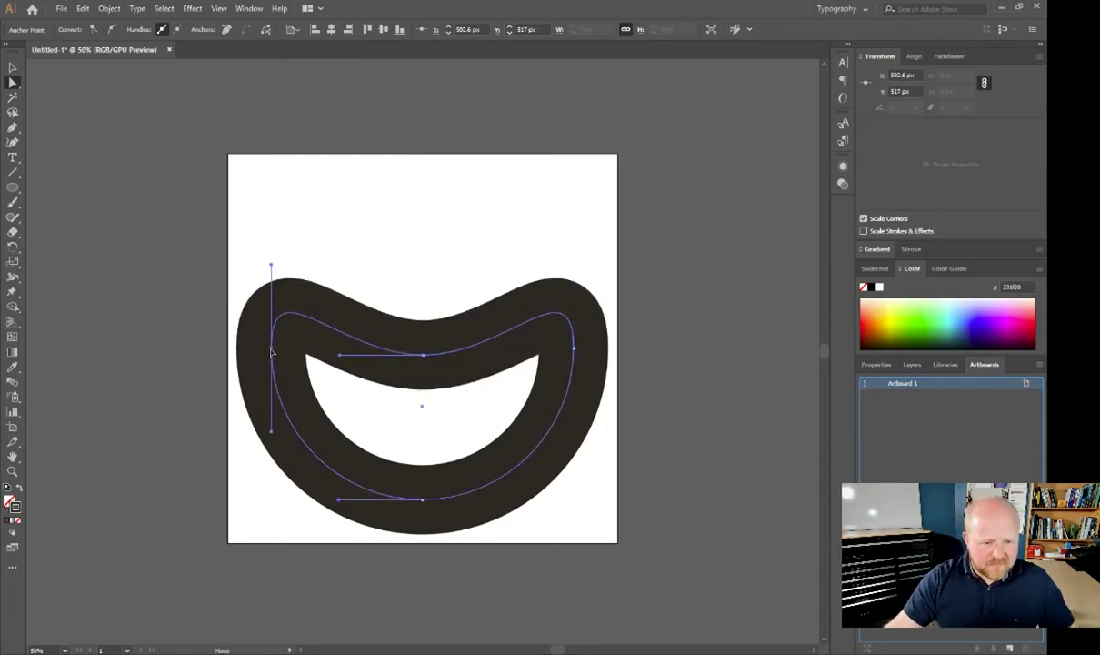
left_click(573, 350, "shift")
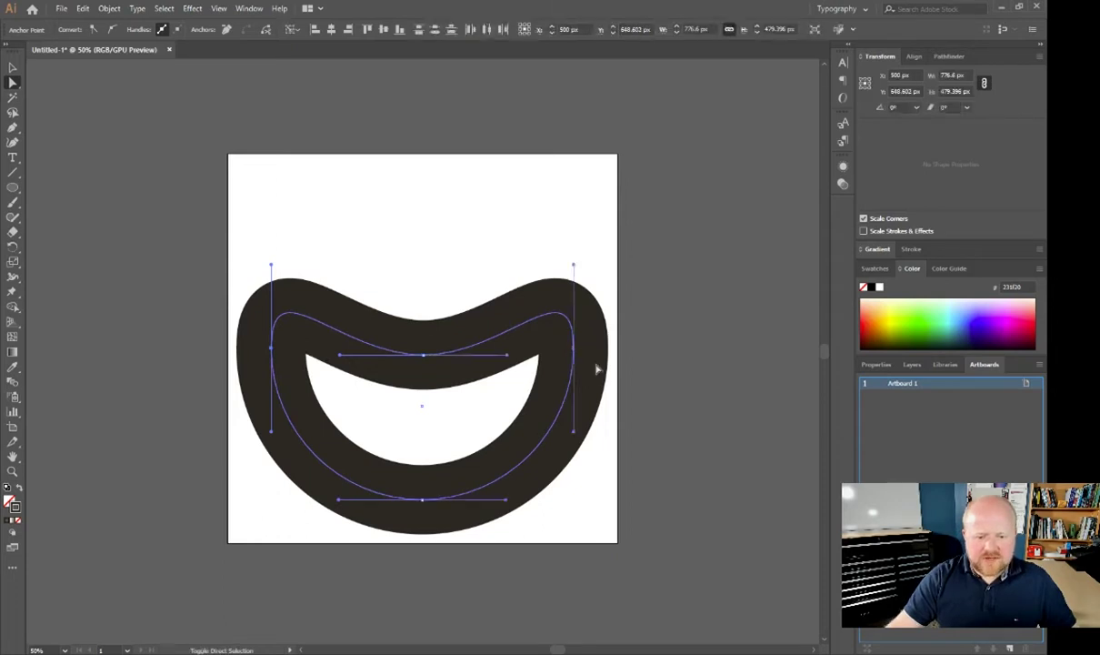
left_click_drag(575, 354, 580, 225)
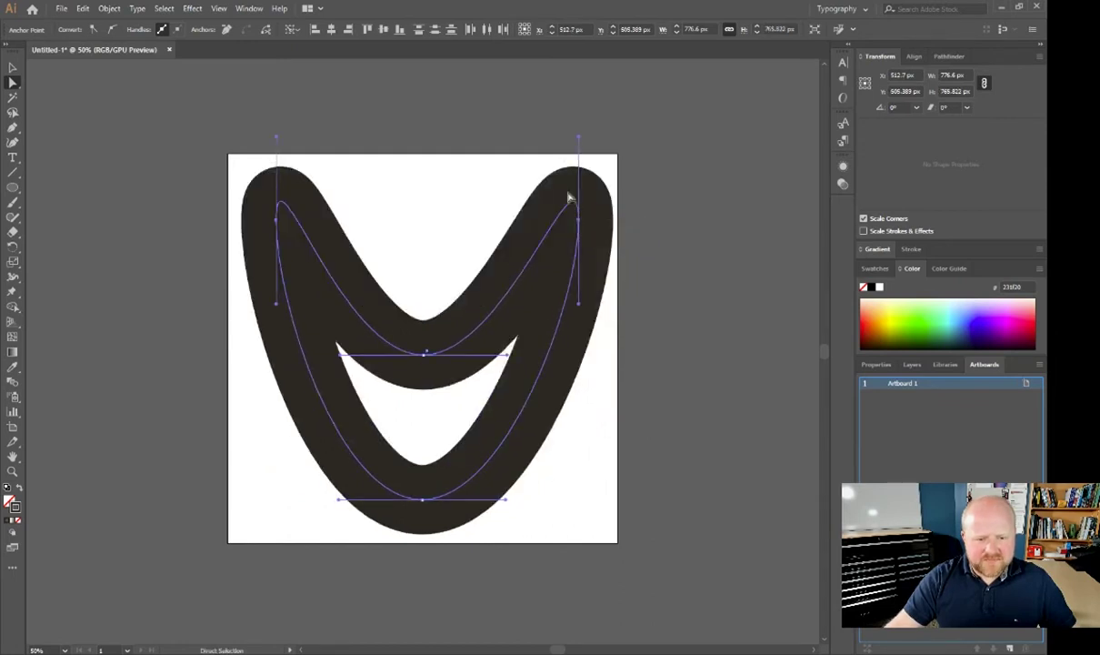
left_click_drag(577, 142, 417, 154)
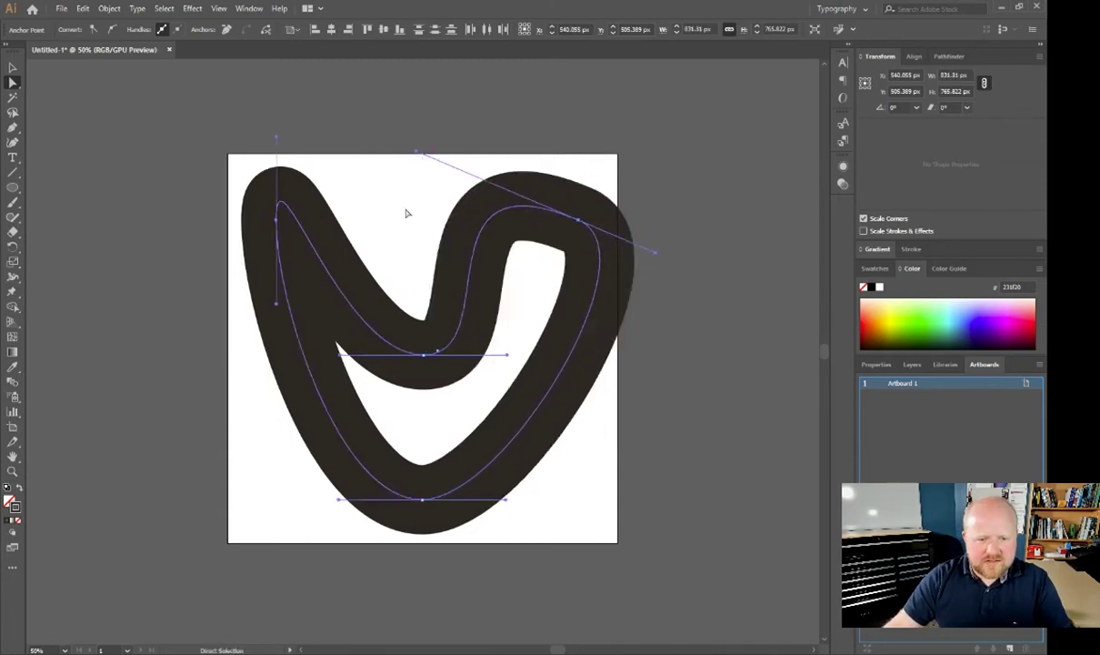
left_click(280, 143)
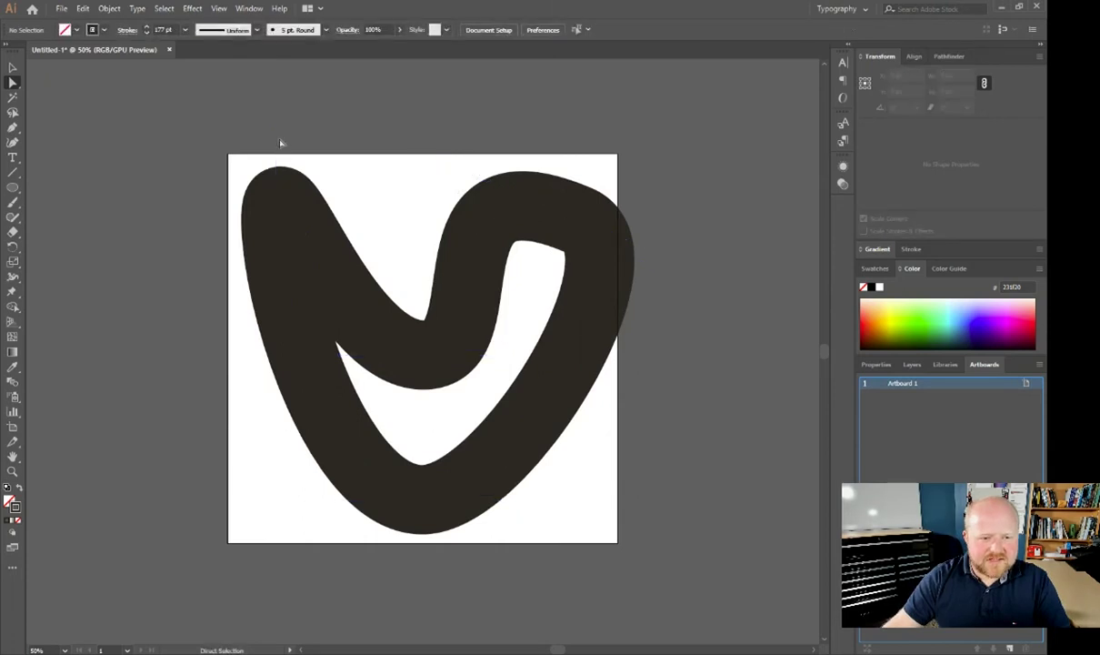
Lift the V's middle anchor and adjust handles so the pick has a flat, rounded top.
left_click(305, 222)
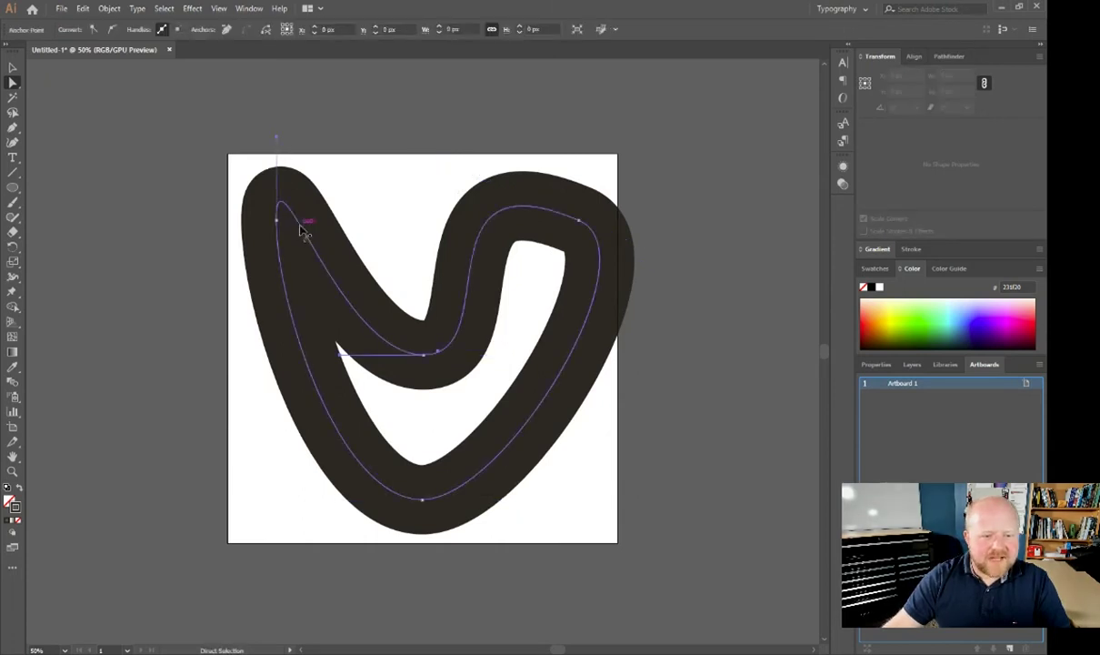
left_click_drag(279, 139, 357, 187)
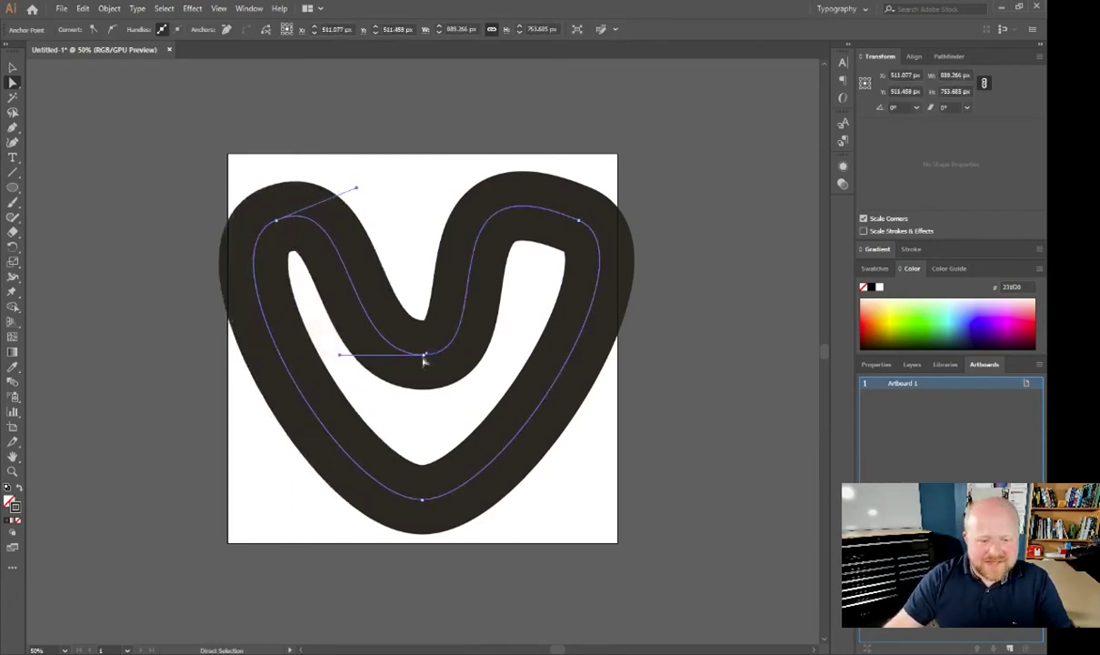
mouse_move(423, 359)
left_mouse_down()
mouse_move(422, 238)
mouse_move(406, 226)
left_mouse_up()
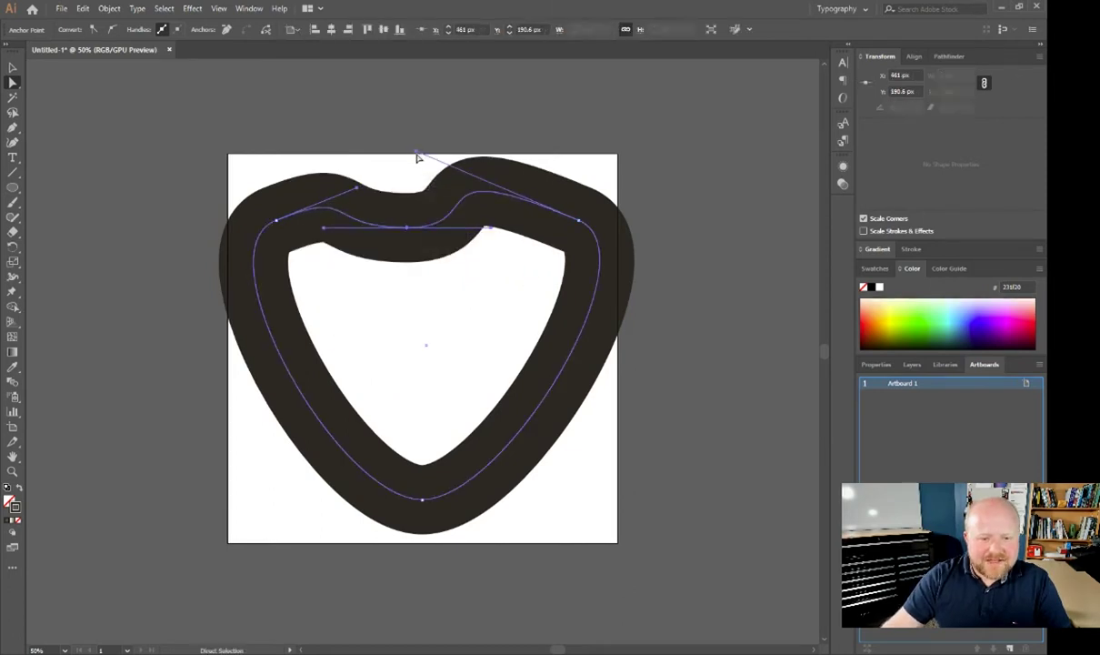
left_click_drag(422, 153, 547, 194)
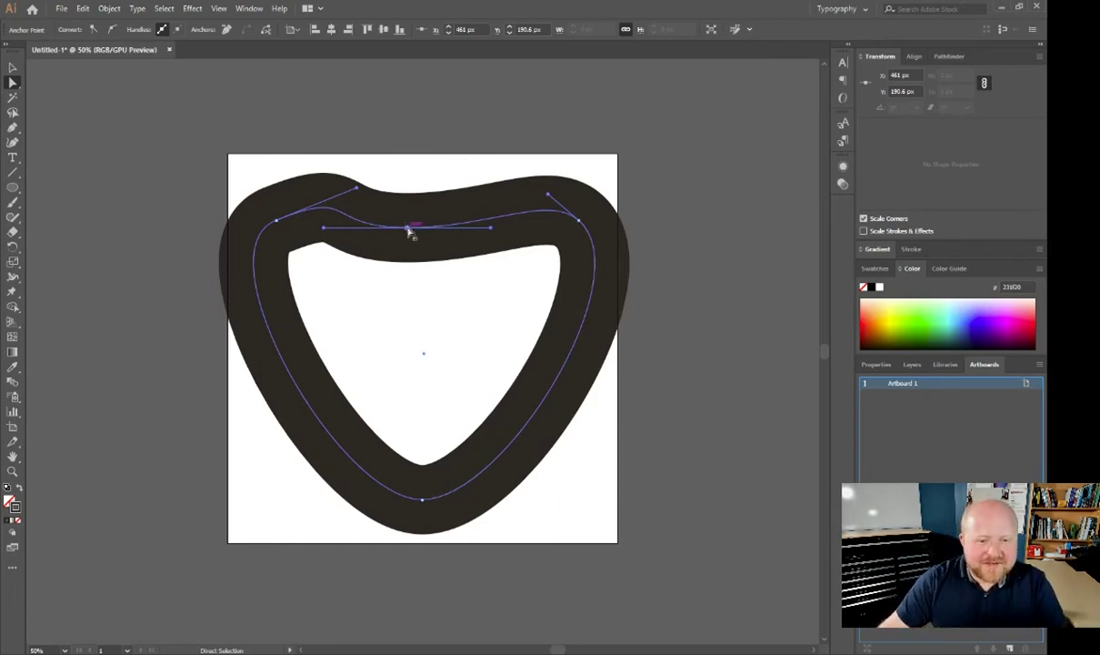
left_click_drag(409, 230, 306, 193)
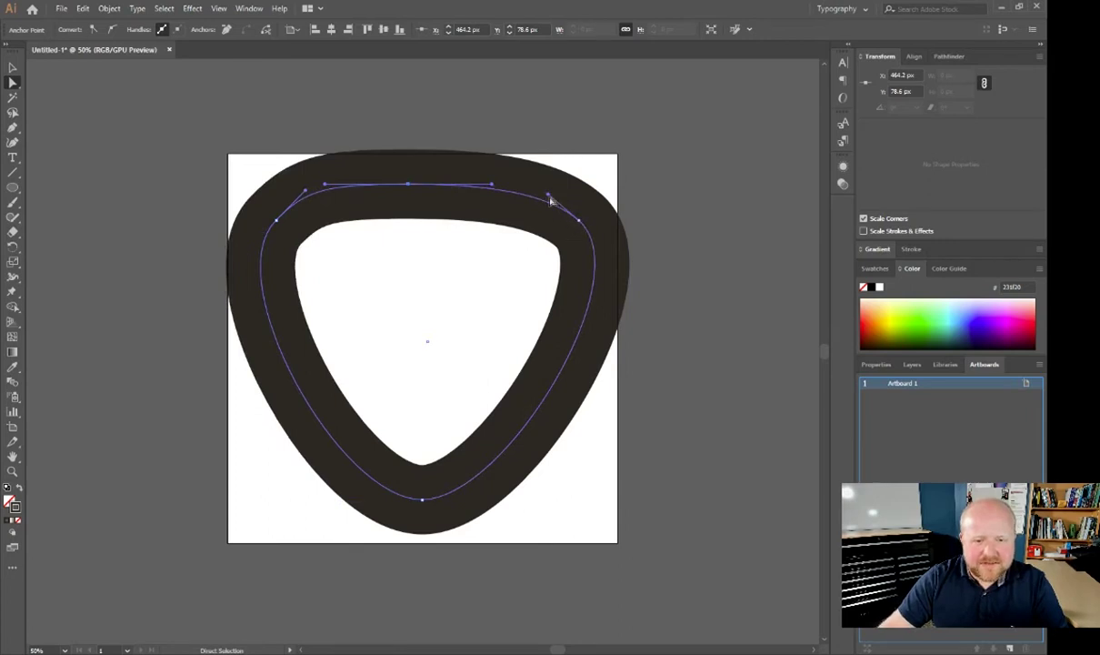
left_click_drag(330, 184, 344, 186)
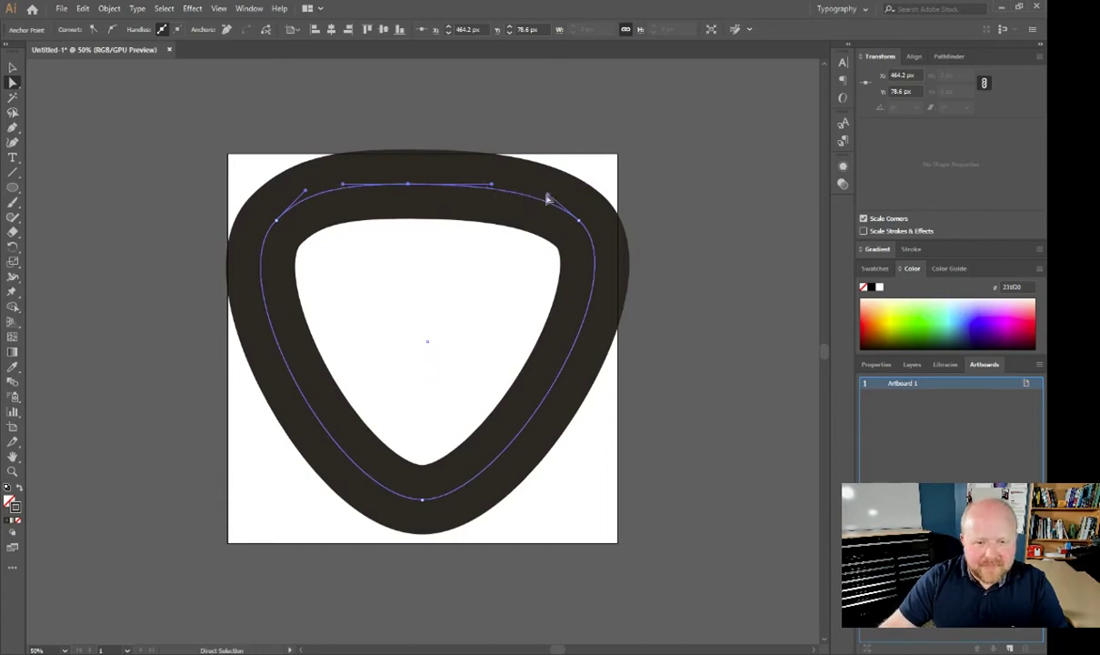
left_click_drag(546, 198, 550, 197)
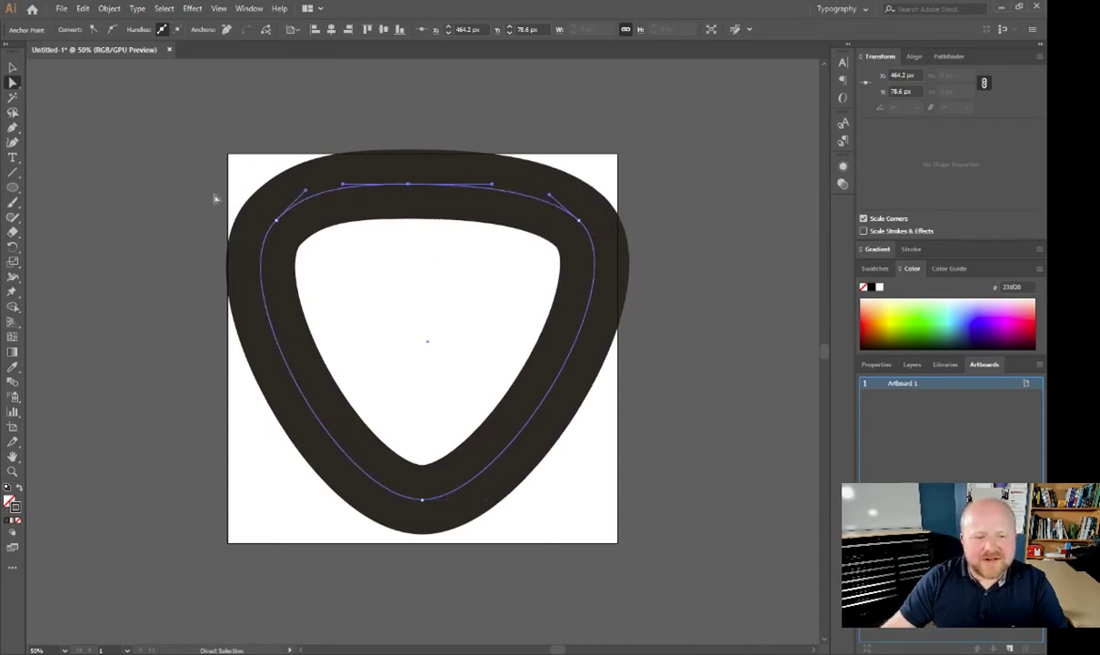
Scale the pick down by dragging its top-left bounding-box handle inward, then deselect.
left_click(13, 68)
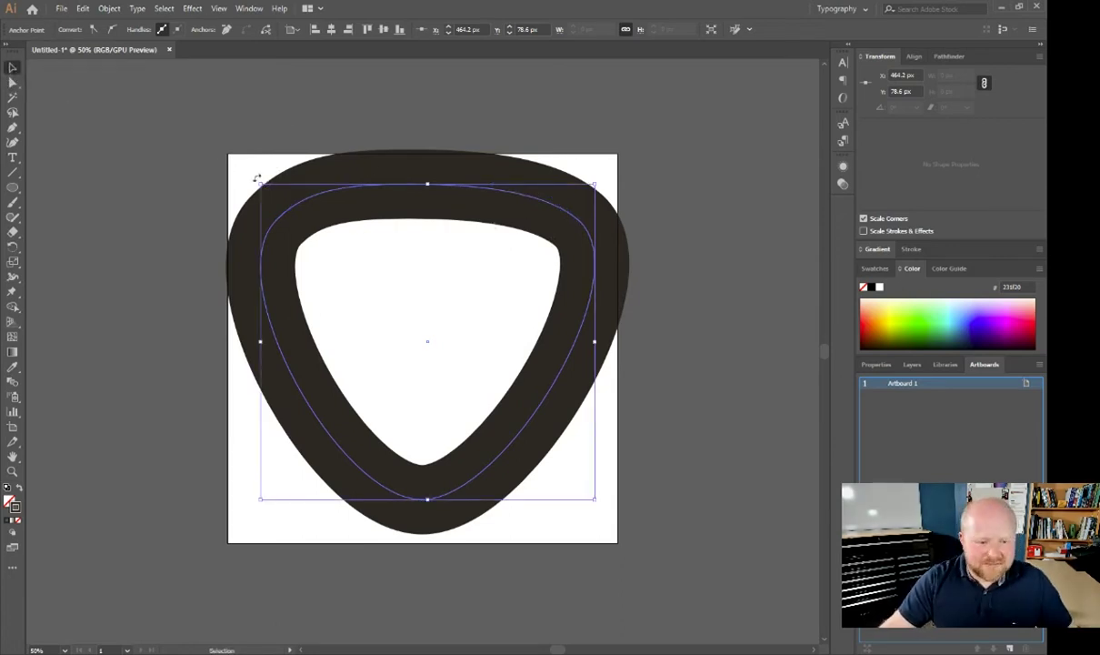
left_click_drag(260, 181, 327, 268)
left_click(528, 354)
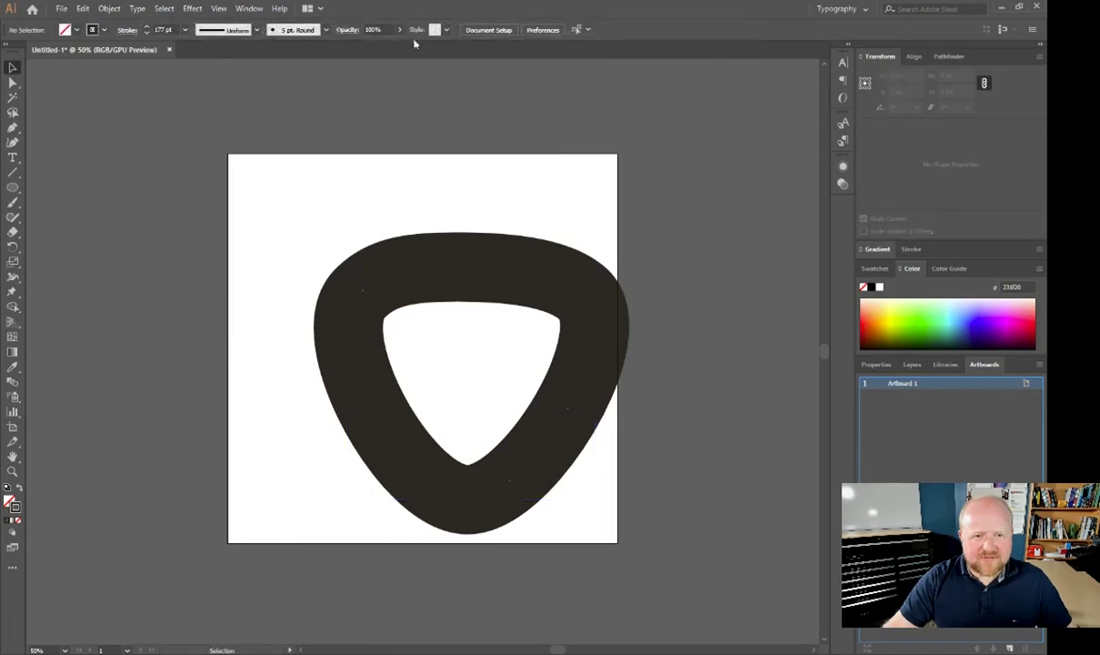
Select the pick path in Layer 1 and centre it horizontally and vertically on the artboard.
left_click(441, 271)
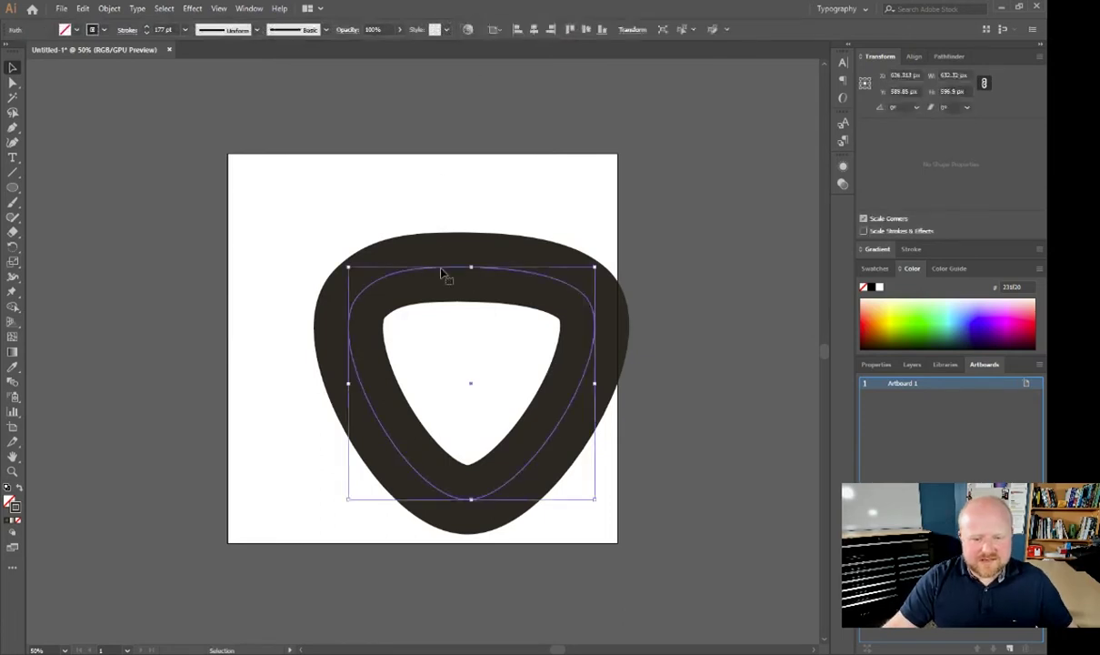
left_click(911, 363)
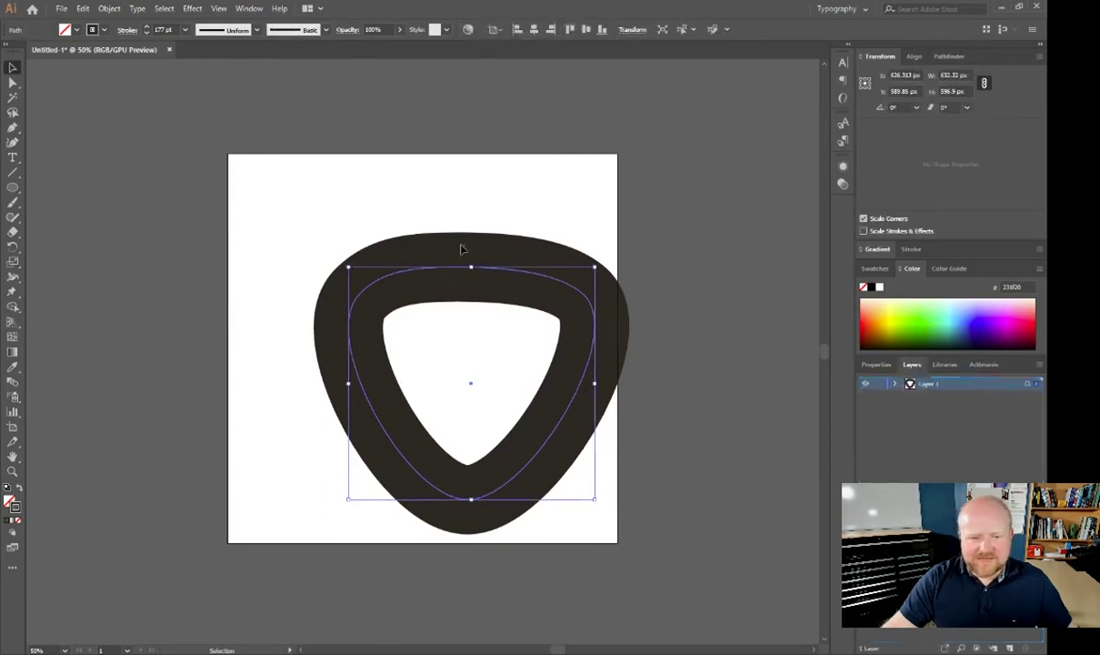
left_click(896, 384)
left_click(675, 393)
left_click(1037, 398)
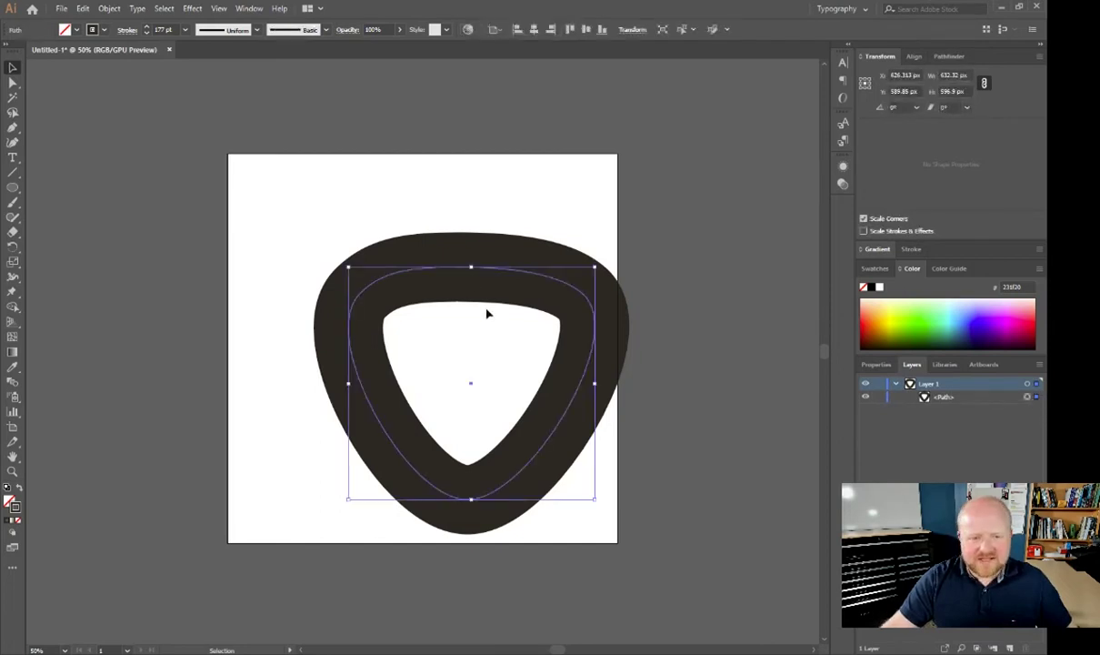
left_click(534, 29)
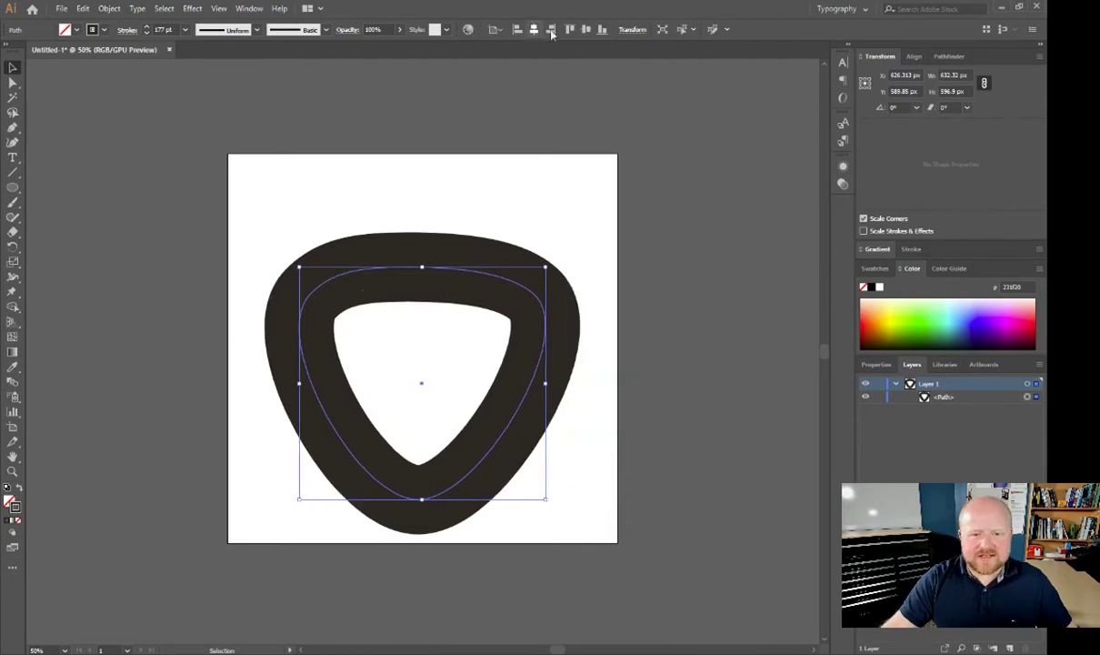
left_click(586, 29)
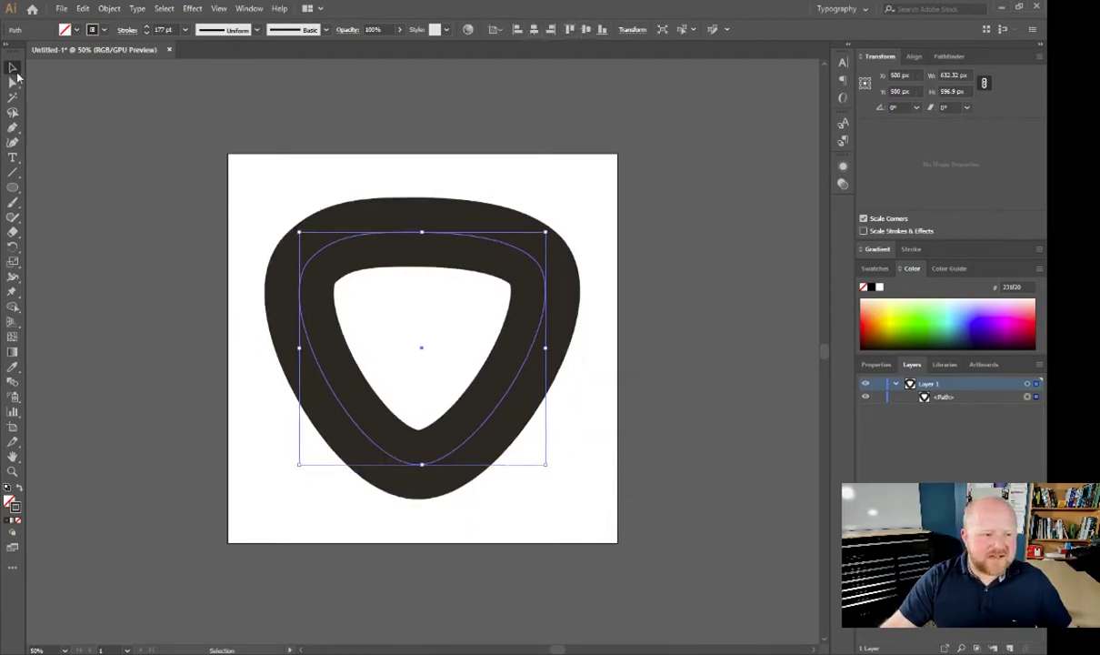
left_click(382, 192)
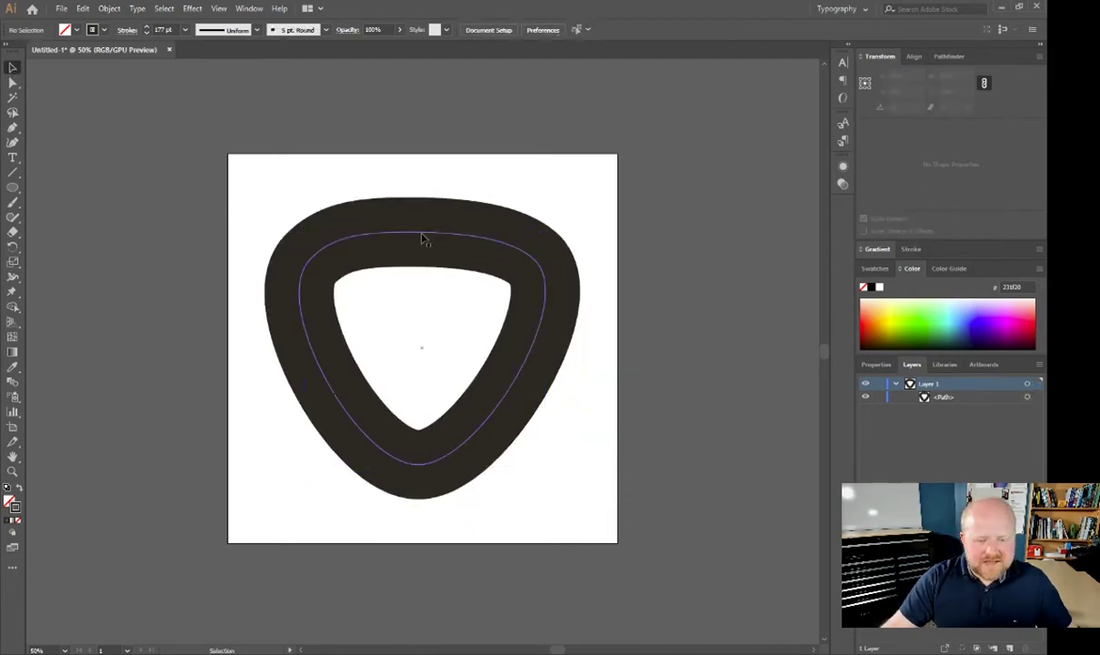
Fill the pick shape with Black from the control bar swatches.
left_click(425, 242)
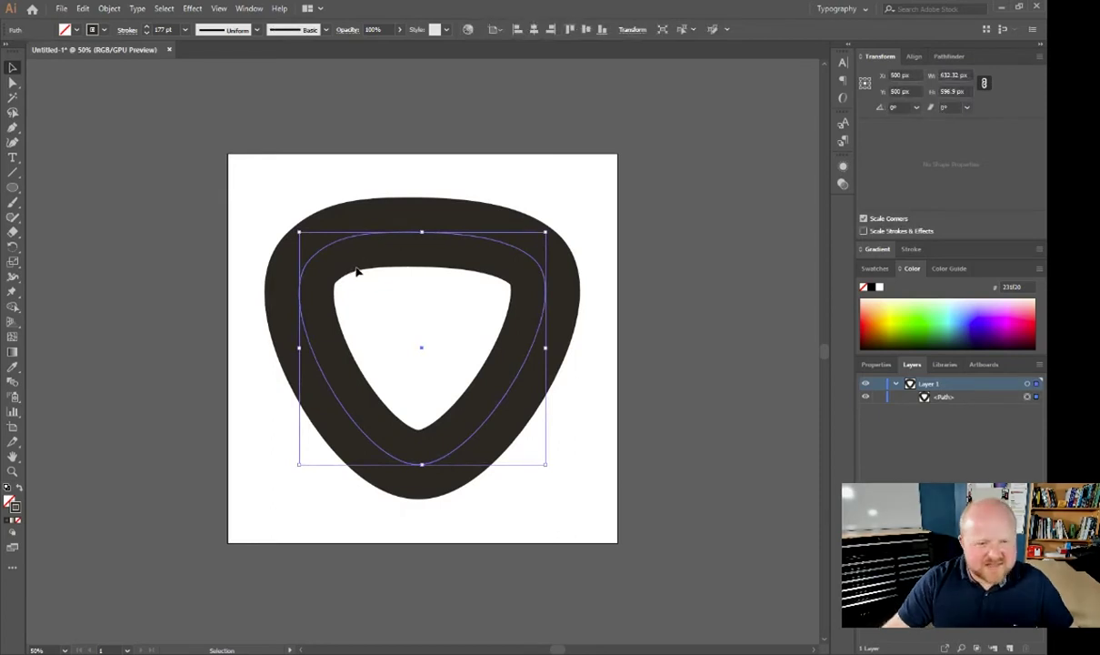
left_click(75, 29)
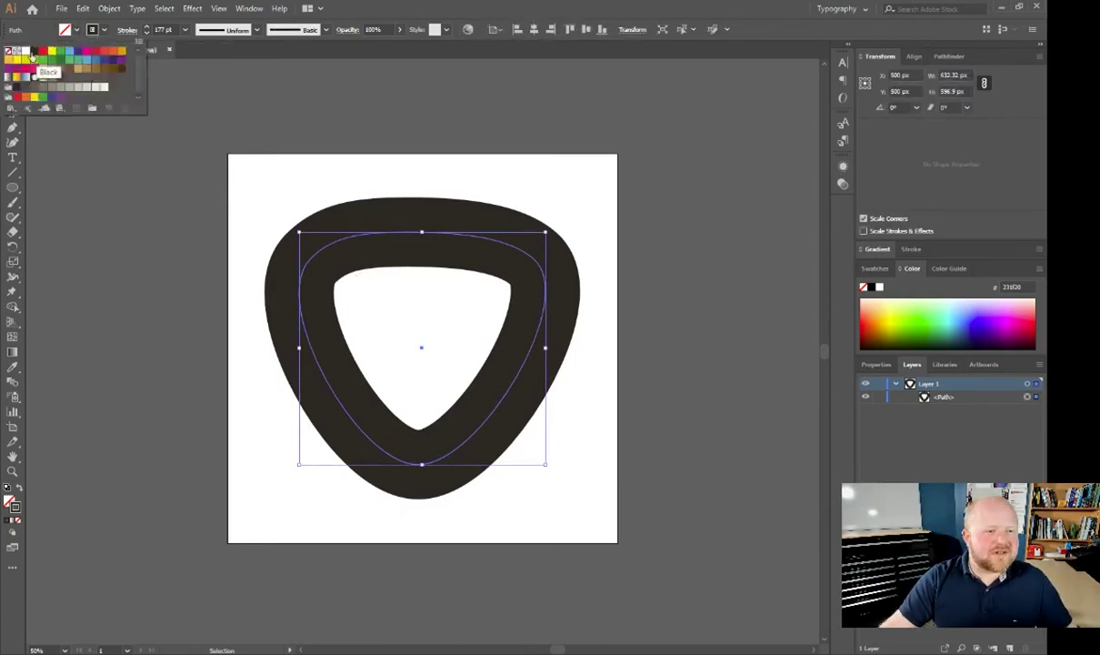
left_click(34, 57)
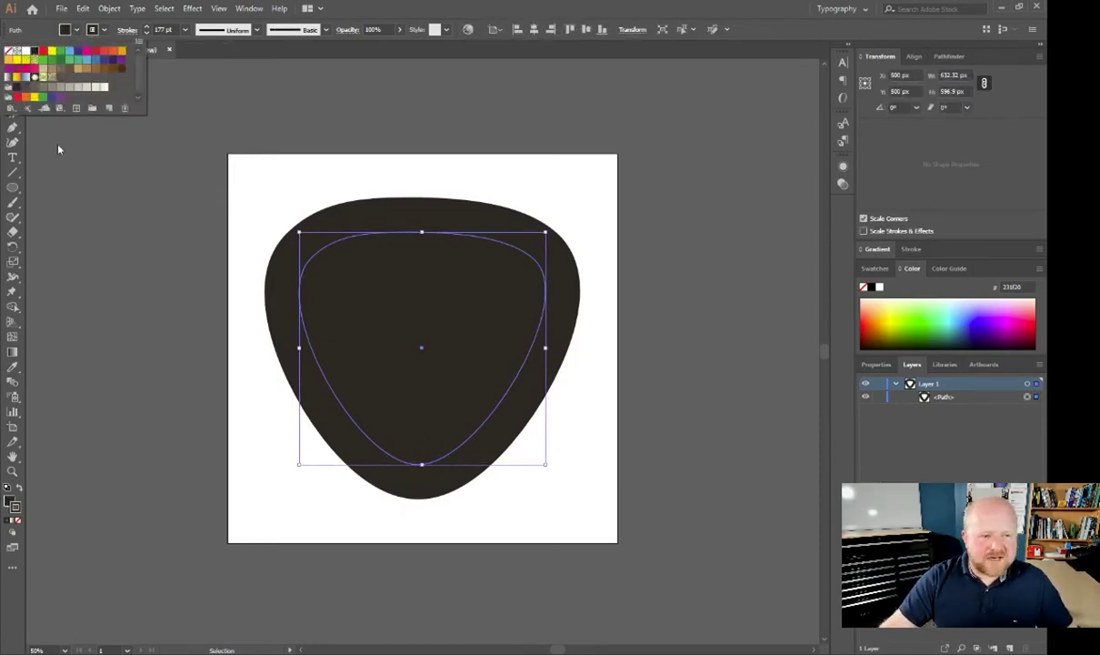
left_click(91, 163)
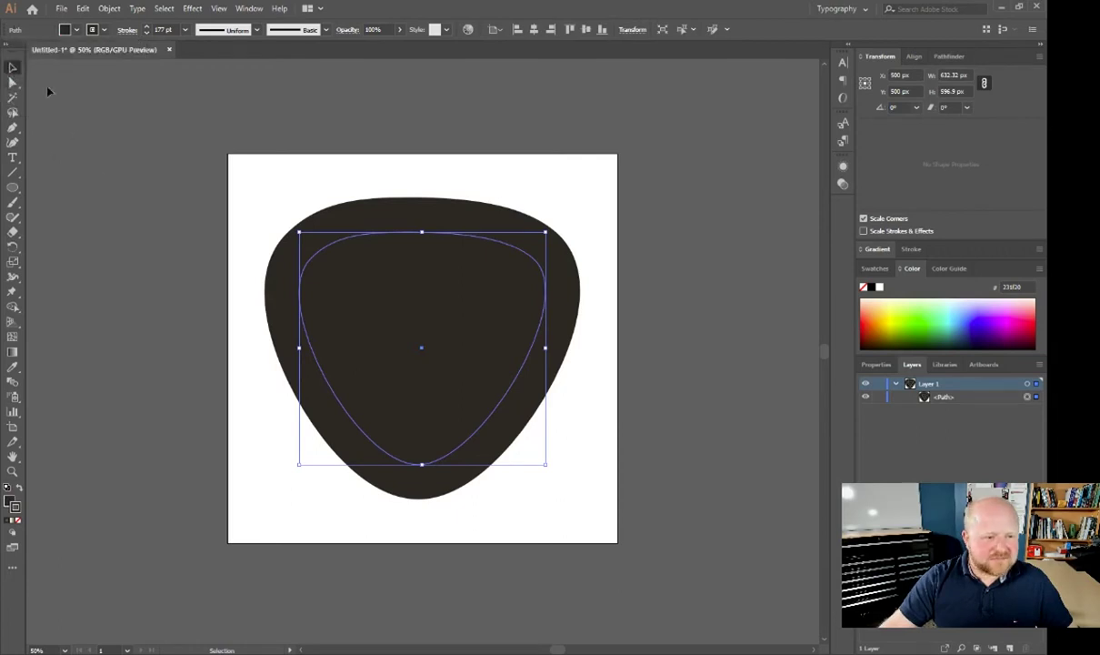
left_click(175, 156)
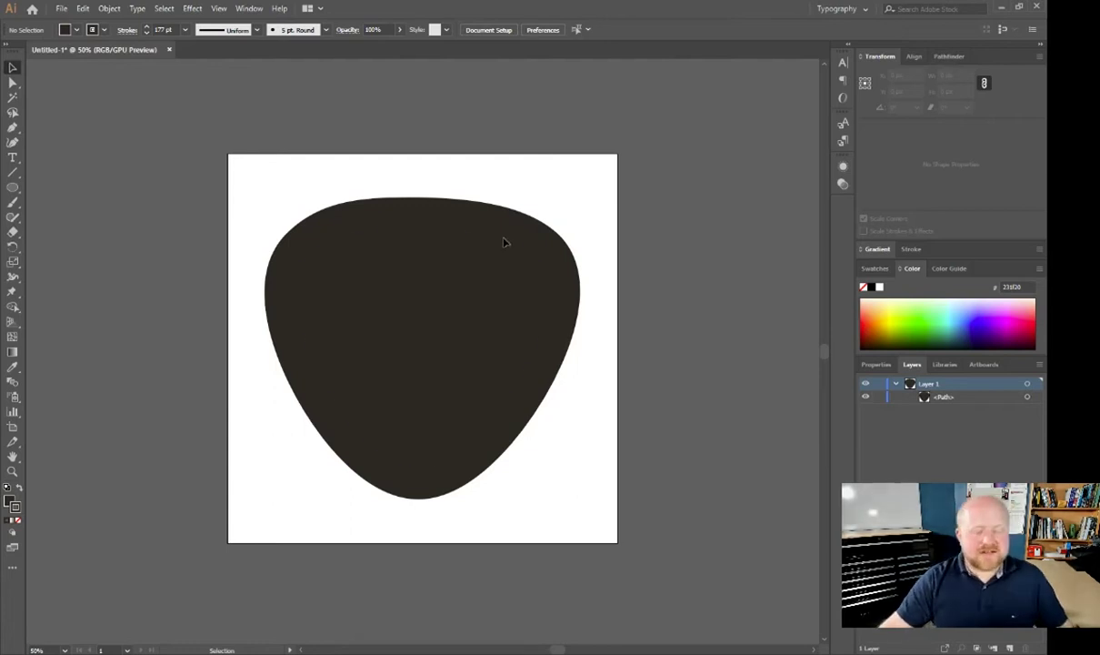
left_click(470, 307)
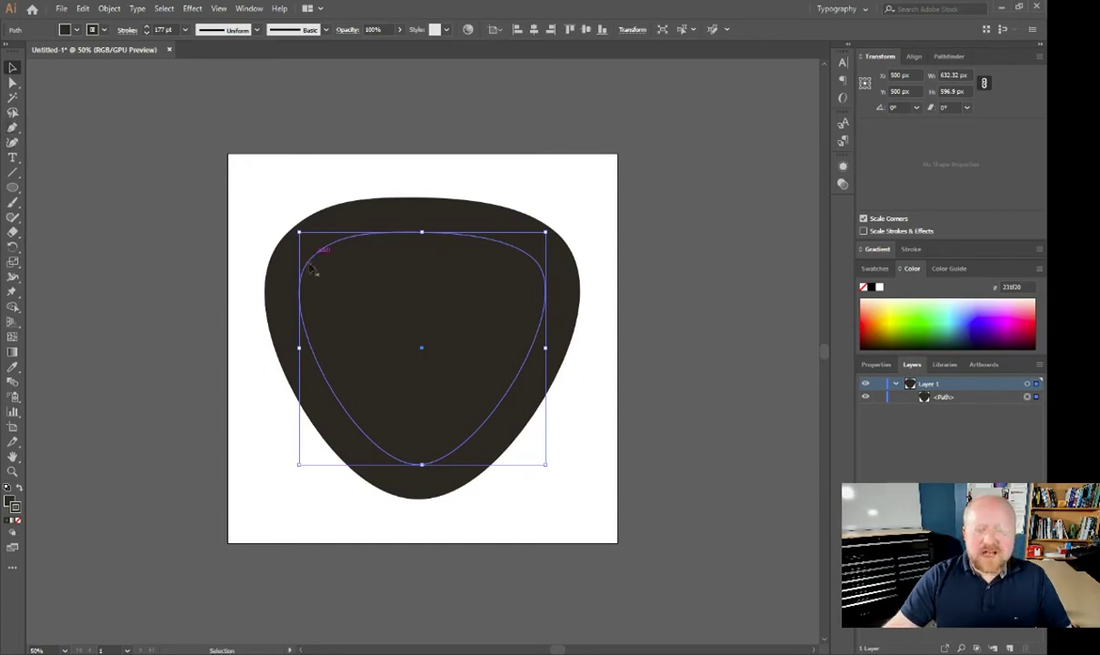
Add anchor points on the left and right sides of the pick outline.
left_click(13, 128)
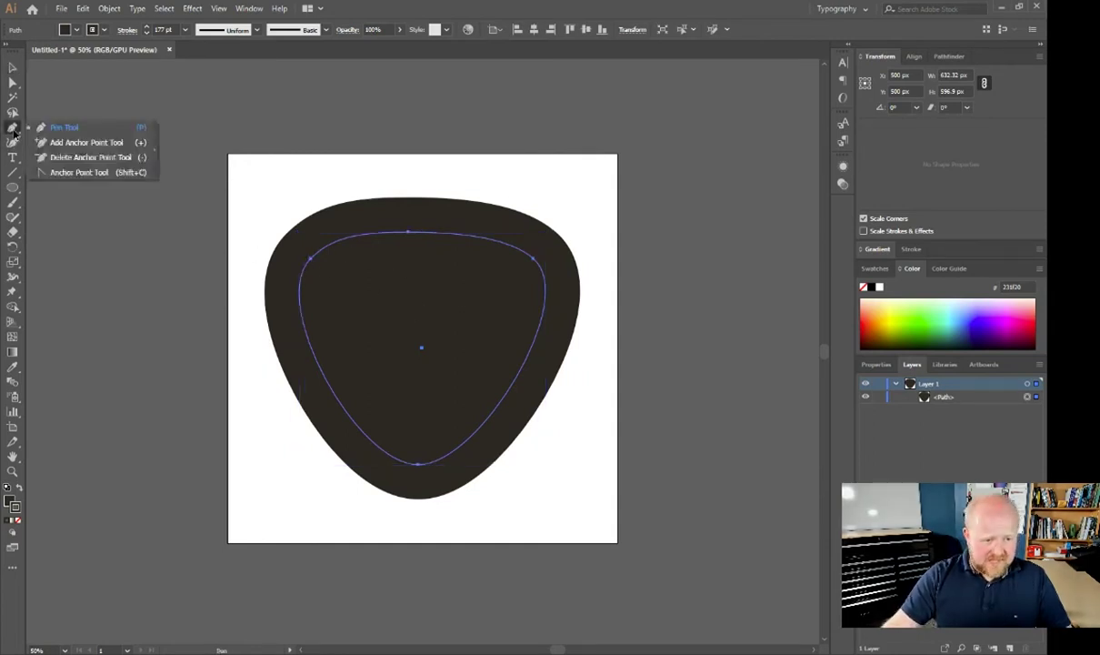
left_click(74, 143)
left_click(318, 363)
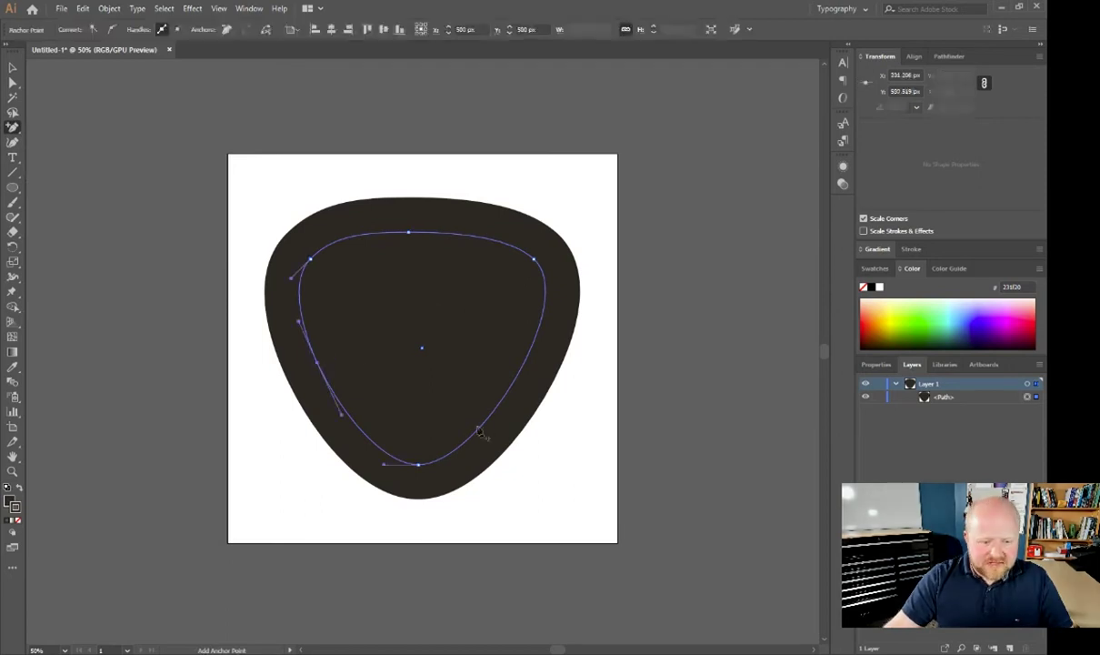
left_click(517, 375)
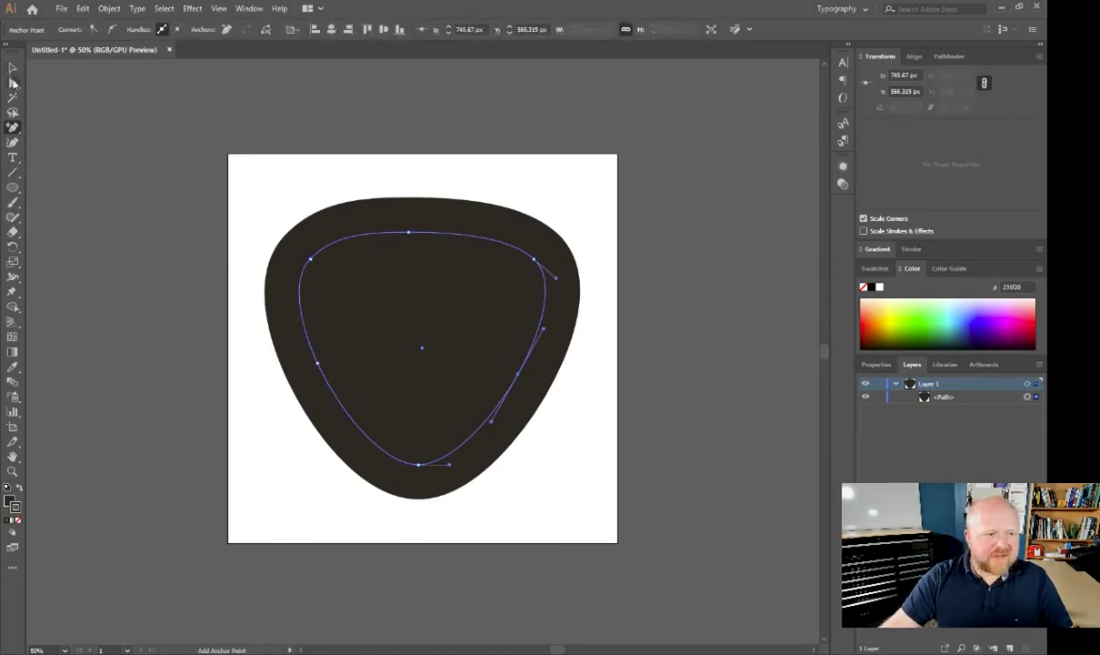
Pull the two new anchors up and inward to pinch the pick's lower half.
left_click(13, 84)
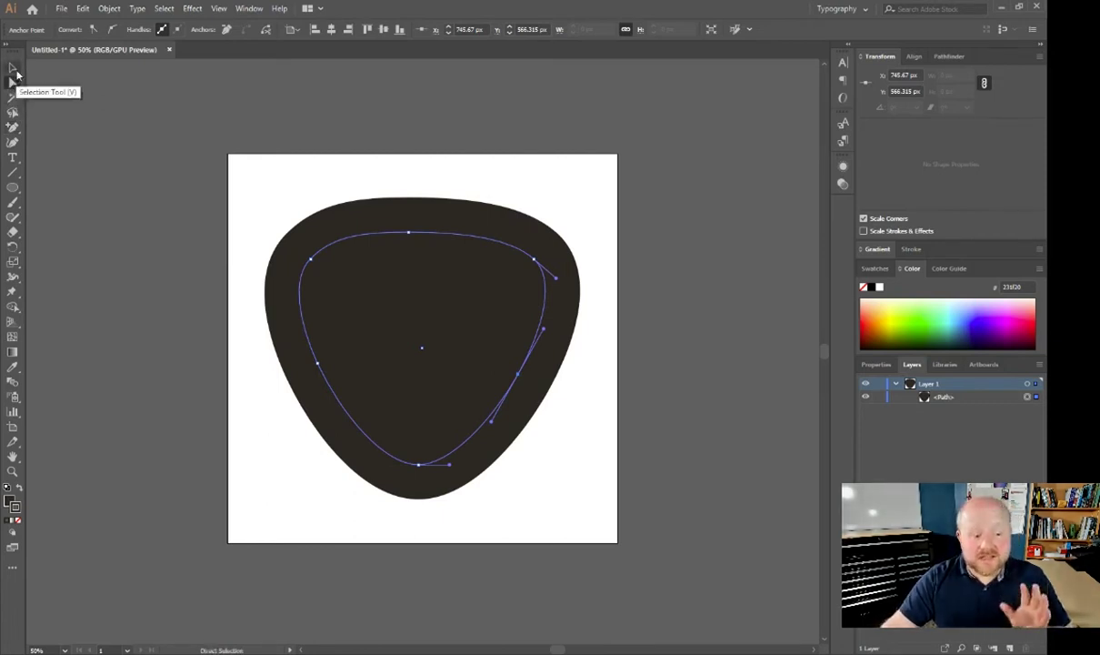
left_click_drag(314, 365, 370, 349)
left_click_drag(520, 380, 472, 338)
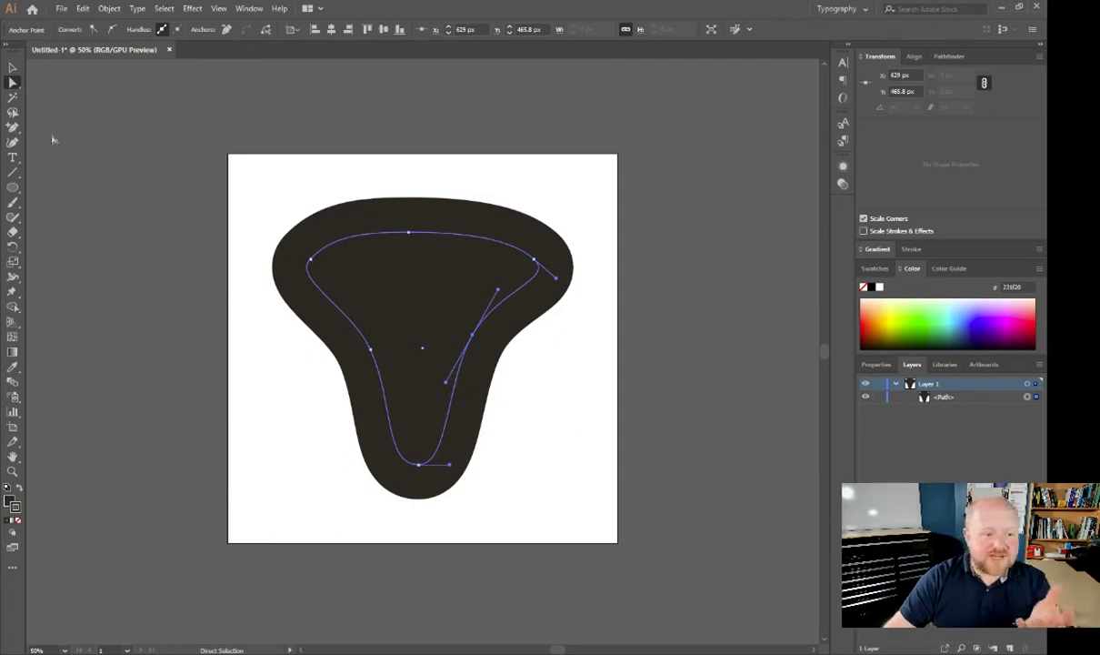
left_click_drag(13, 127, 60, 159)
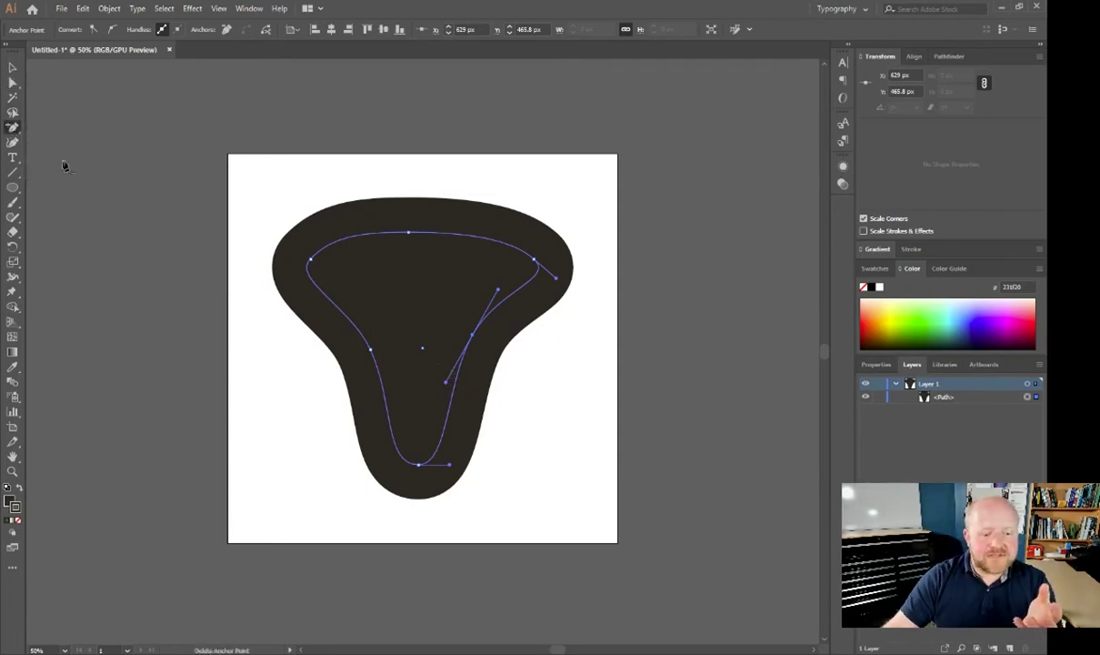
Delete the two added left and right anchors and deselect the pick.
left_click(369, 350)
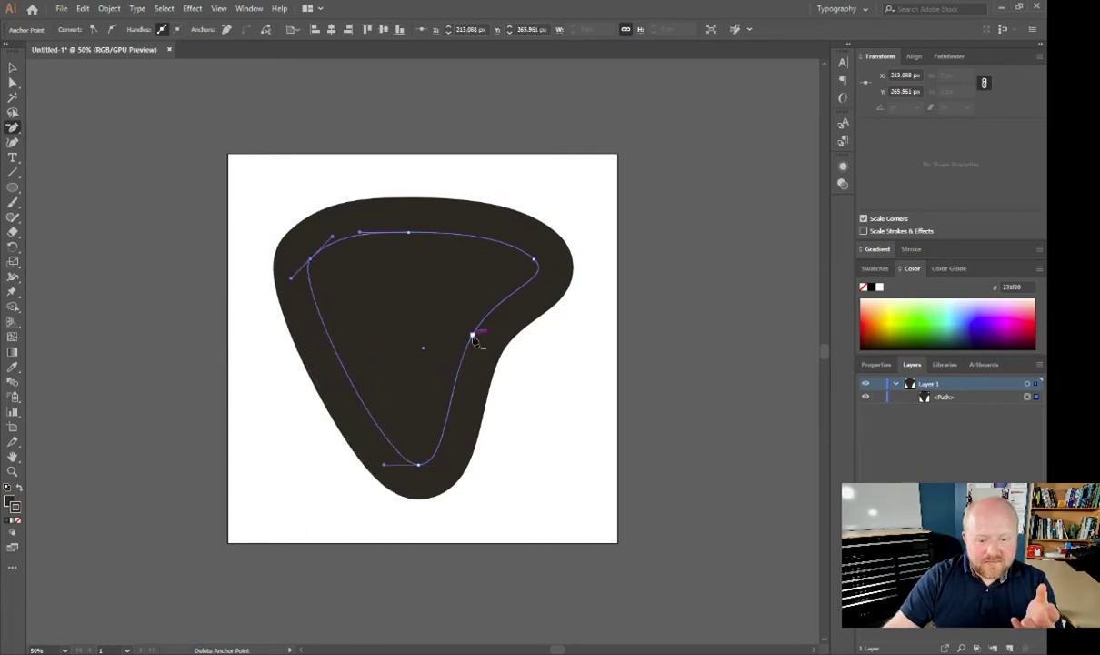
left_click(474, 338)
left_click(13, 67)
left_click(119, 155)
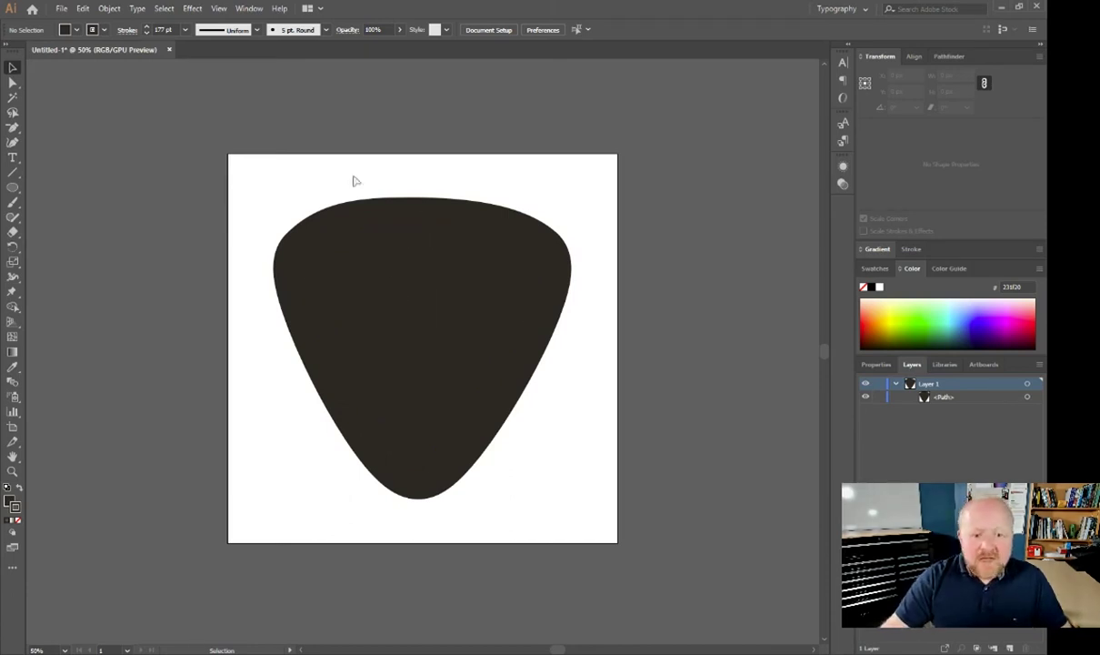
Set the inner pick path's fill to None to hollow out the pick.
left_click(13, 158)
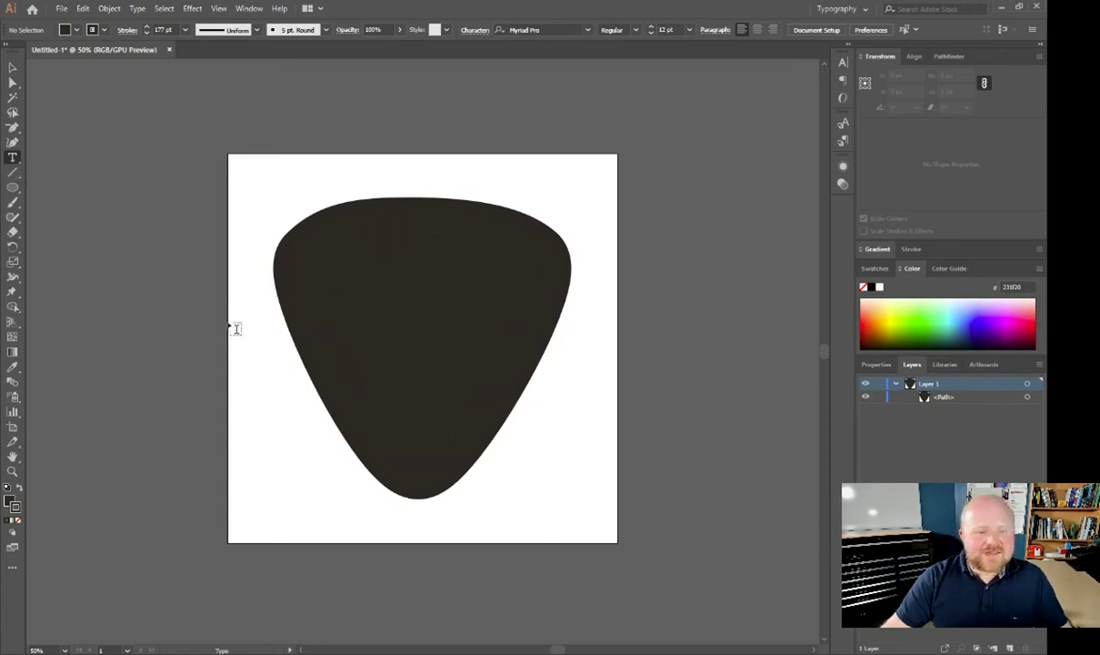
key("v")
left_click(364, 318)
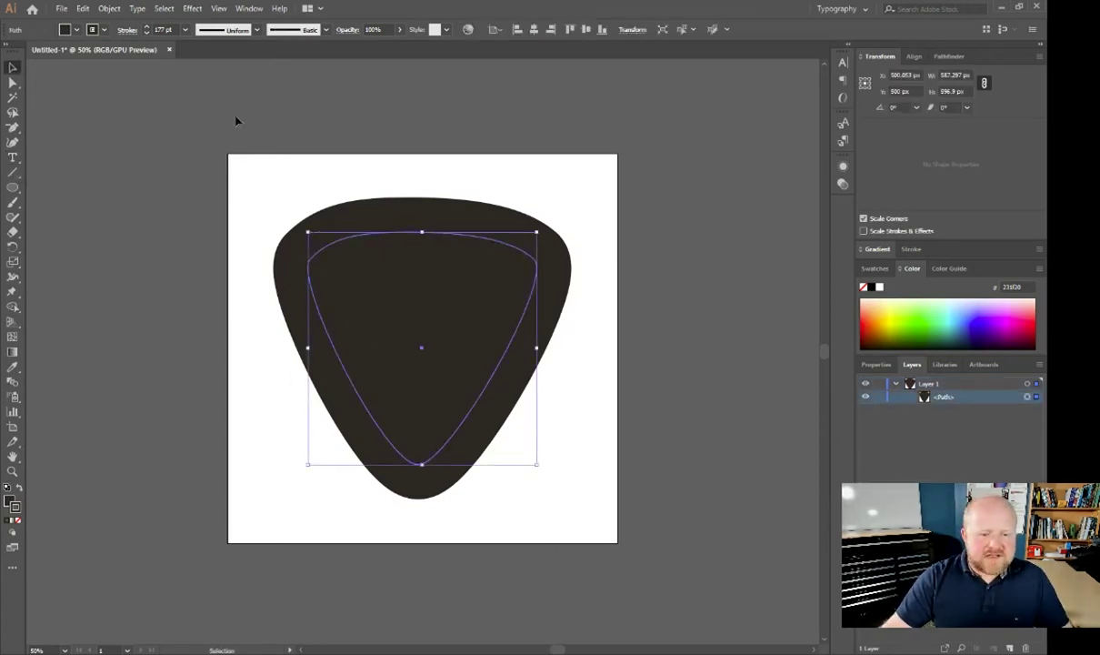
left_click(77, 30)
left_click(10, 51)
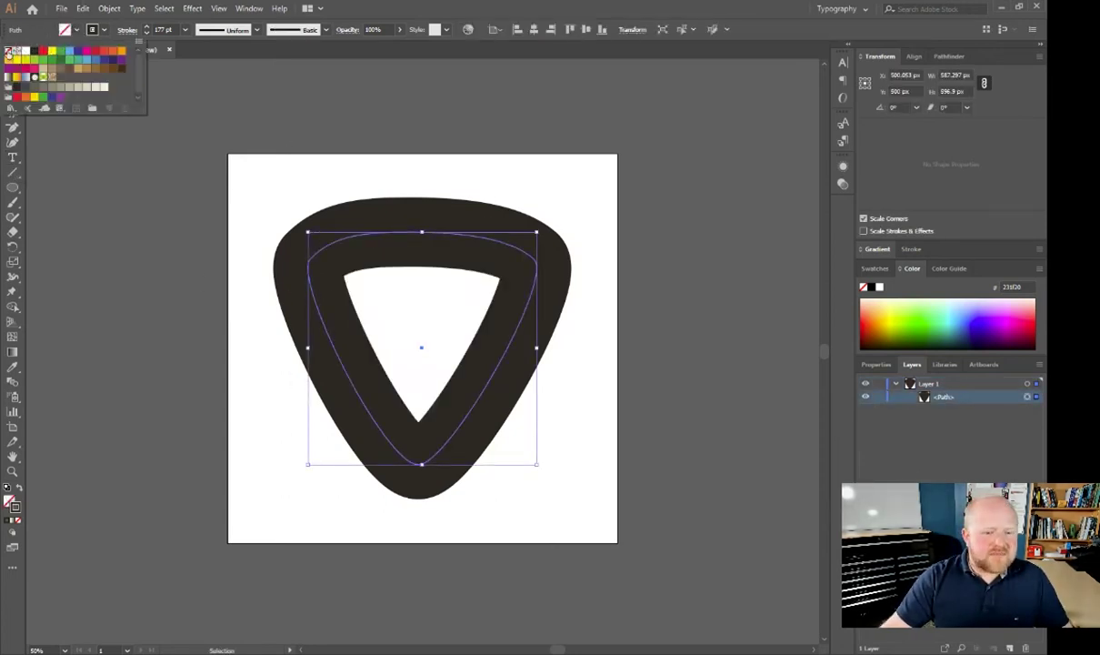
left_click(208, 171)
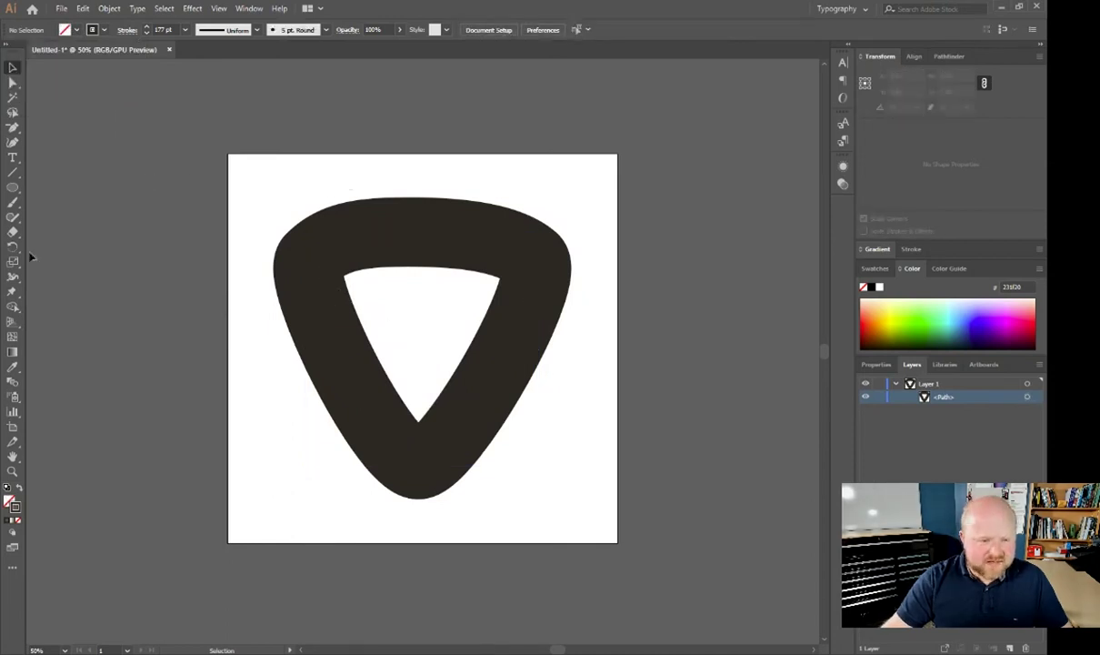
Draw a rectangle across the pick's centre with no stroke and a black fill.
left_click_drag(13, 187, 79, 190)
mouse_move(319, 290)
left_mouse_down()
mouse_move(536, 373)
mouse_move(516, 358)
left_mouse_up()
left_click(104, 32)
left_click(9, 52)
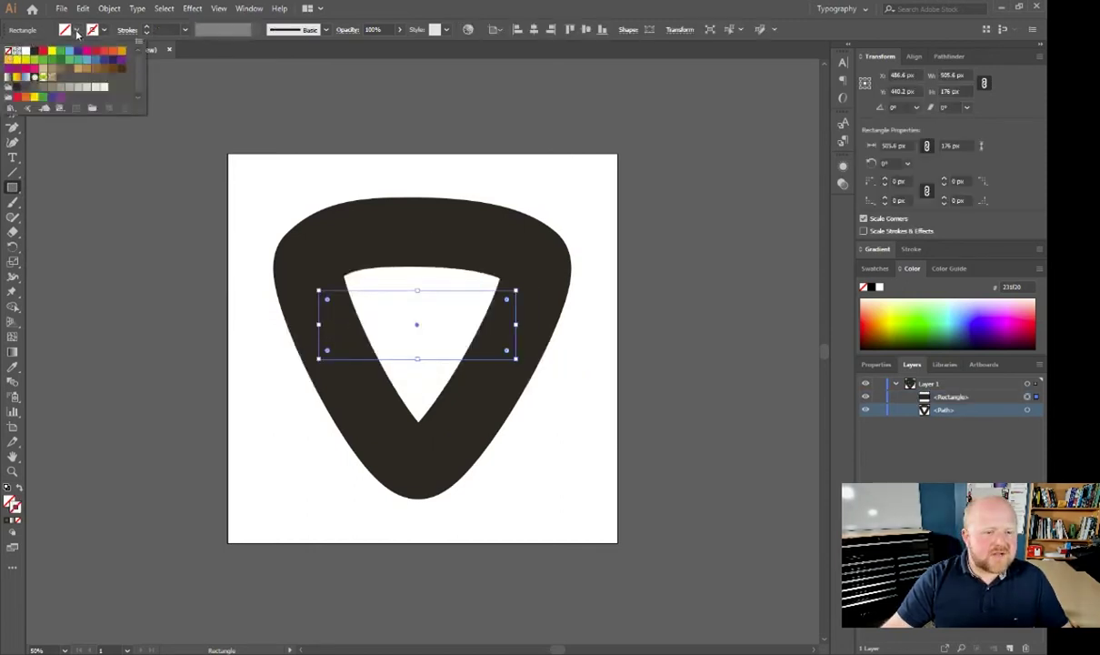
left_click(78, 32)
left_click(77, 32)
left_click(33, 52)
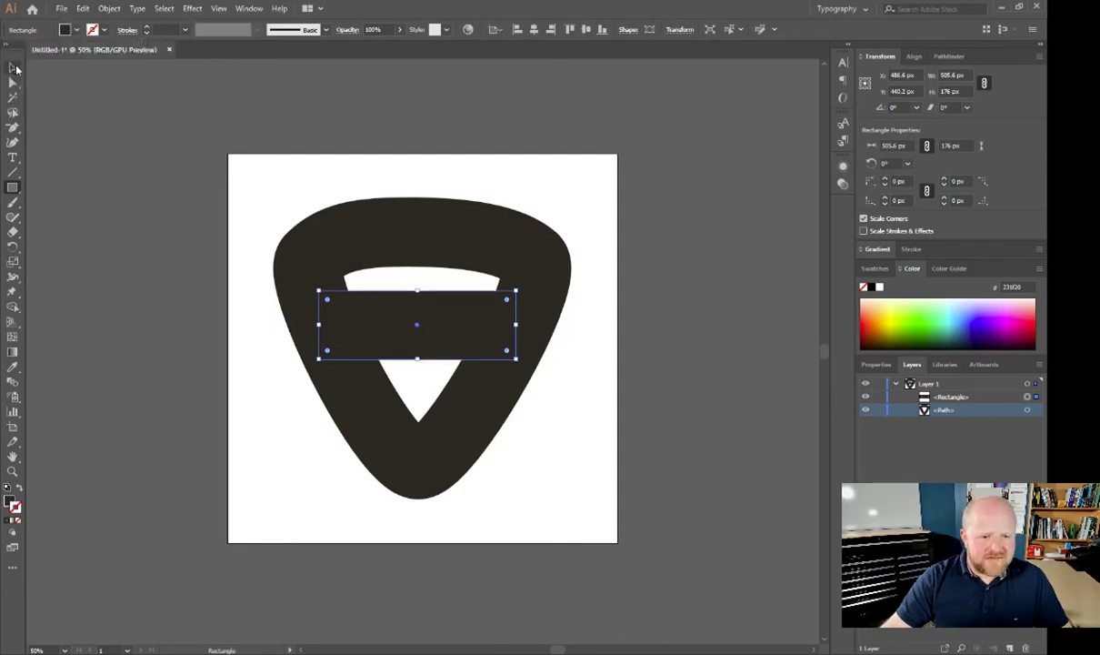
left_click(13, 68)
left_click(141, 119)
left_click(448, 332)
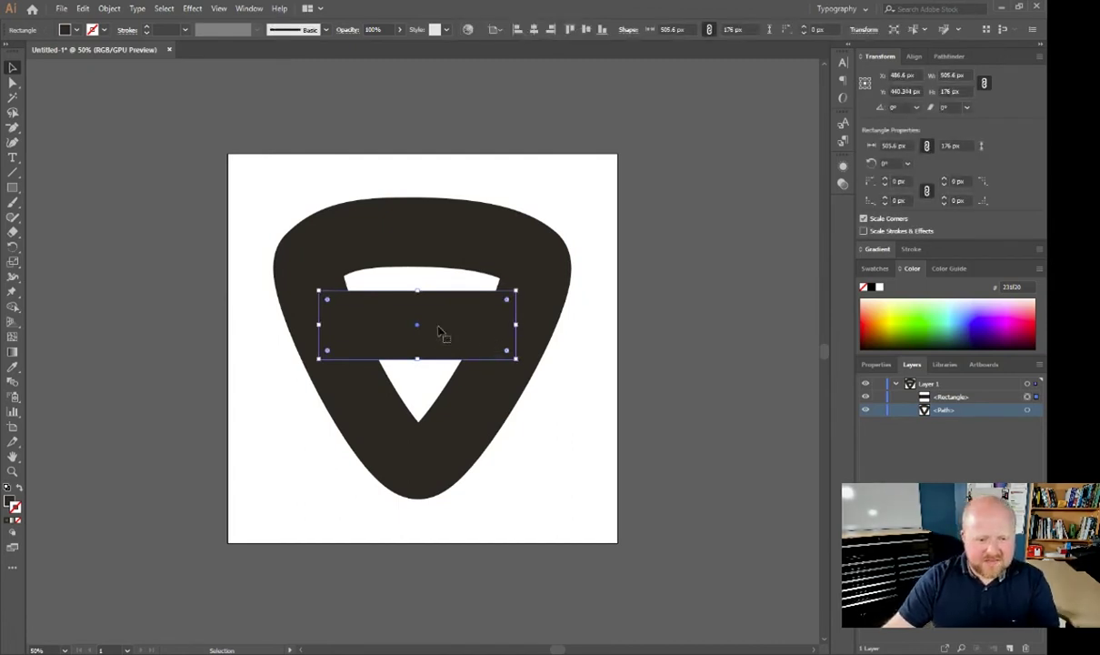
left_click(188, 202)
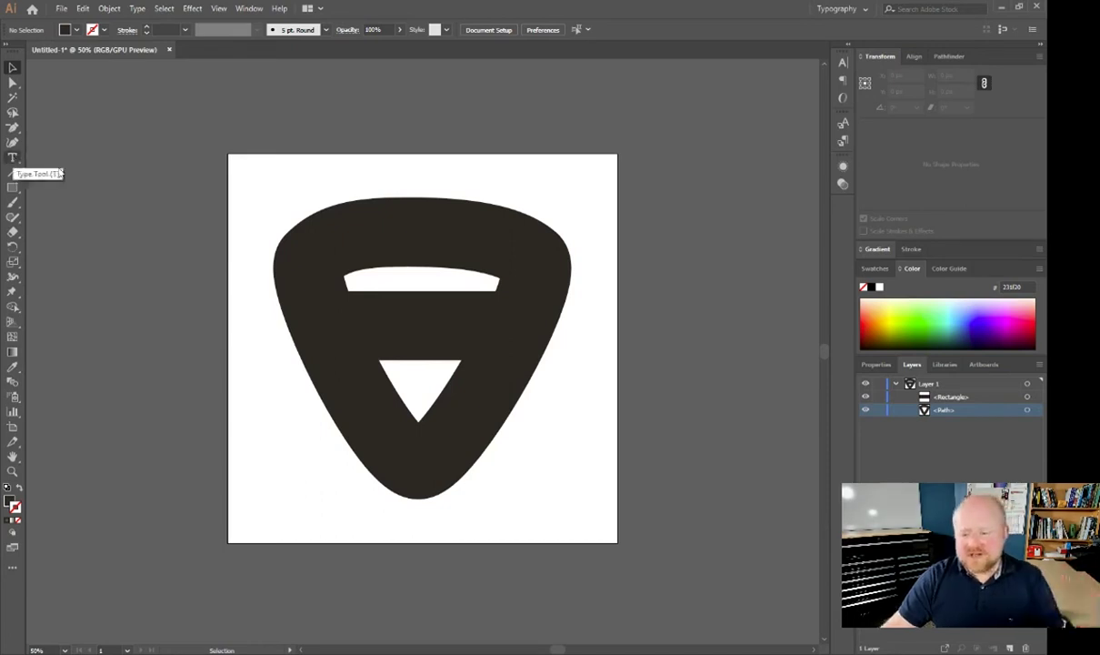
Collapse Layer 1 and create a new Layer 2 above it for the text.
left_click(896, 383)
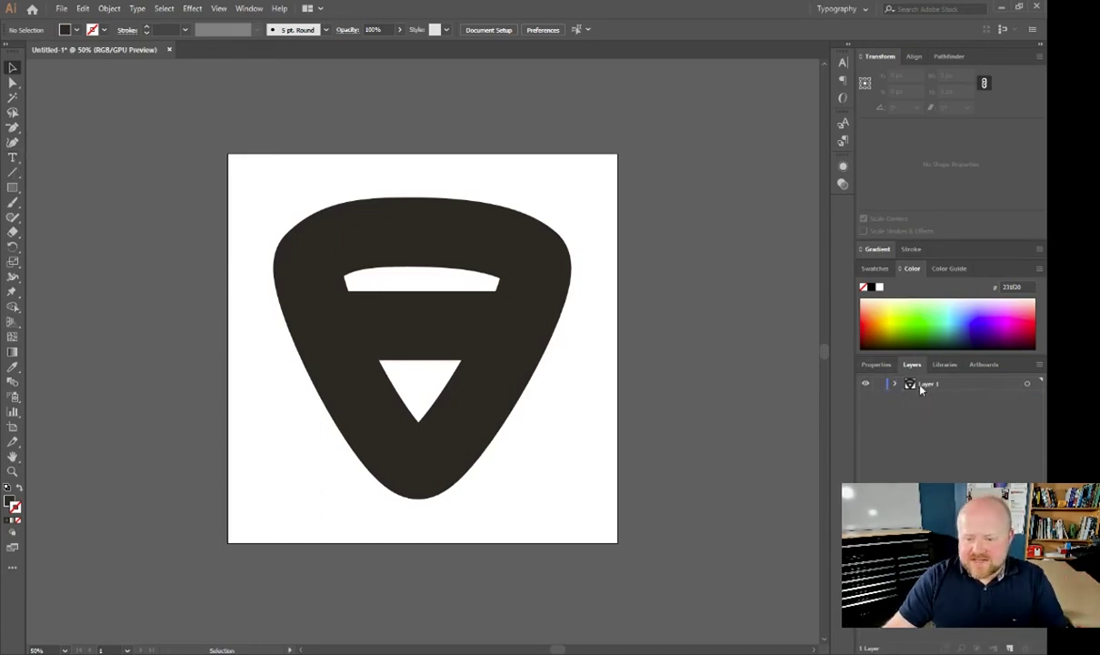
left_click(896, 384)
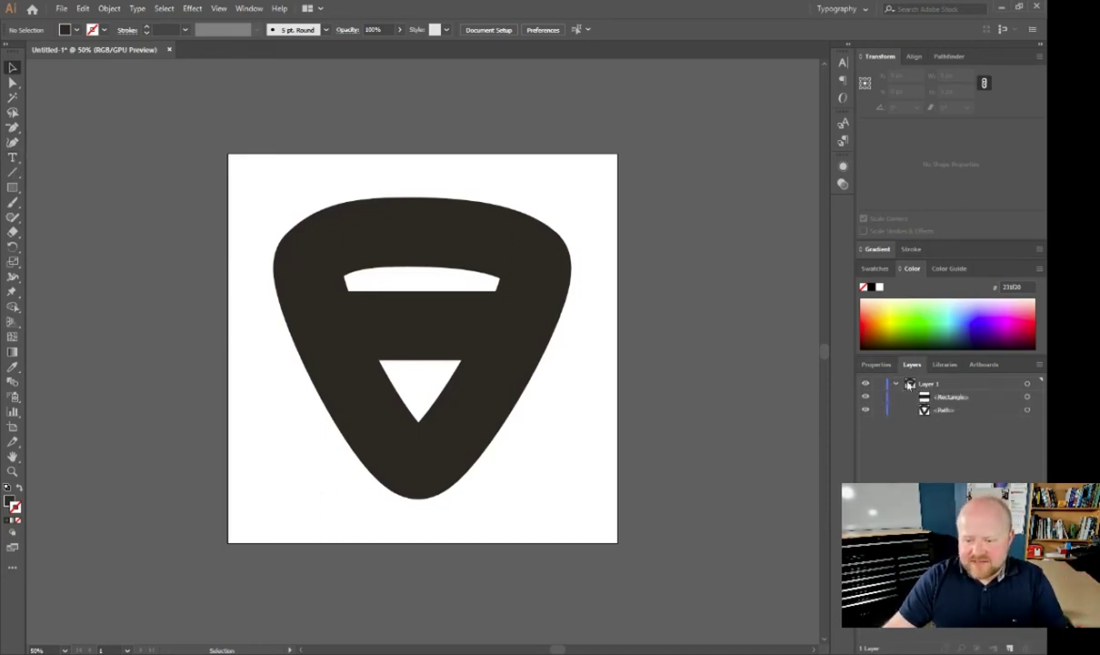
left_click(896, 384)
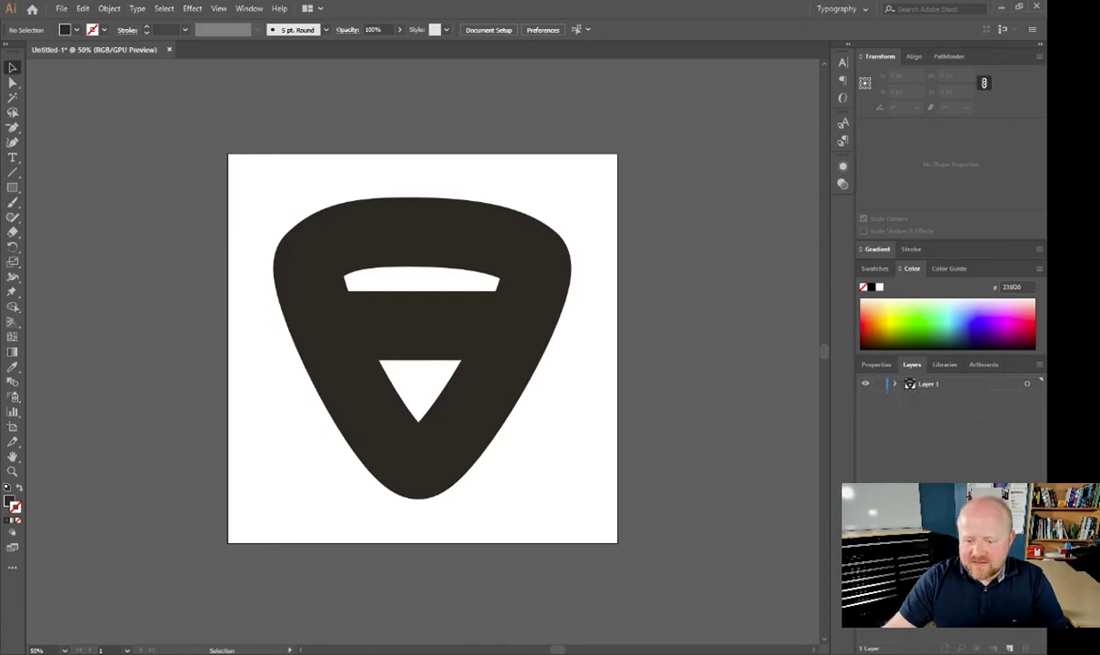
left_click(1010, 648)
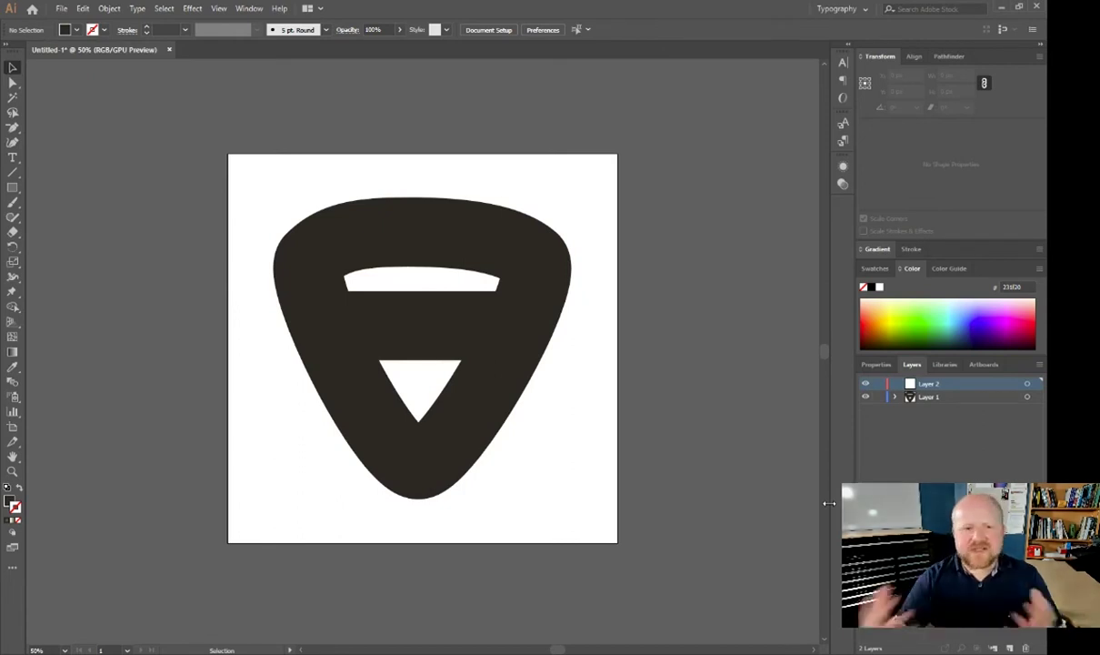
left_click(13, 158)
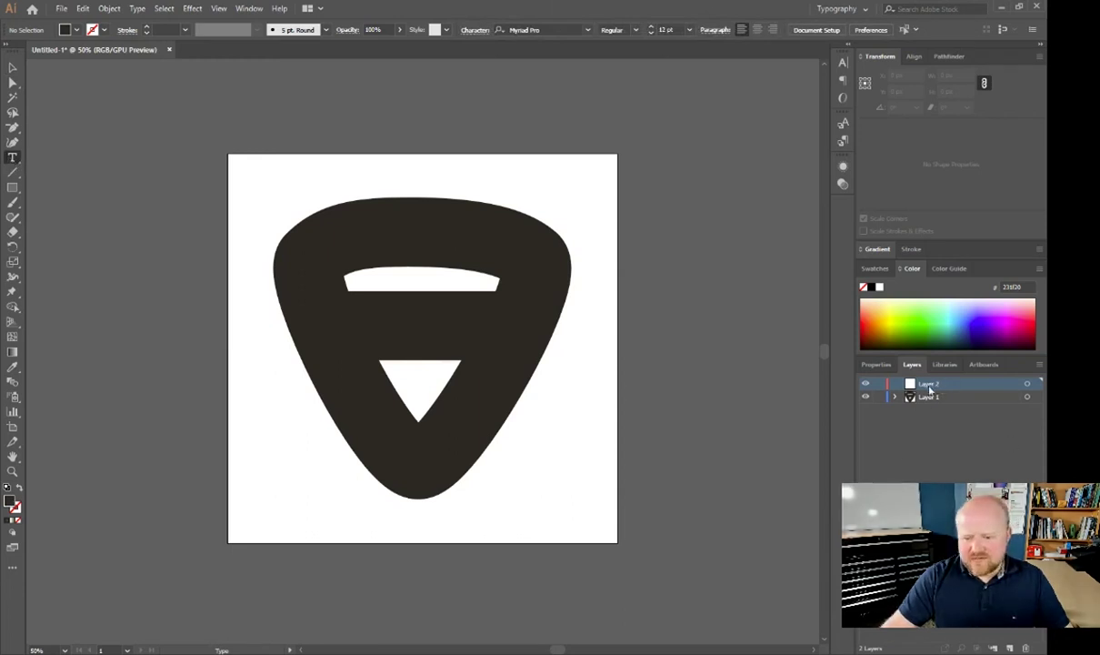
Create a centred 'Awesome Guitar' text box over the black bar at 65 pt.
left_click_drag(333, 301, 499, 351)
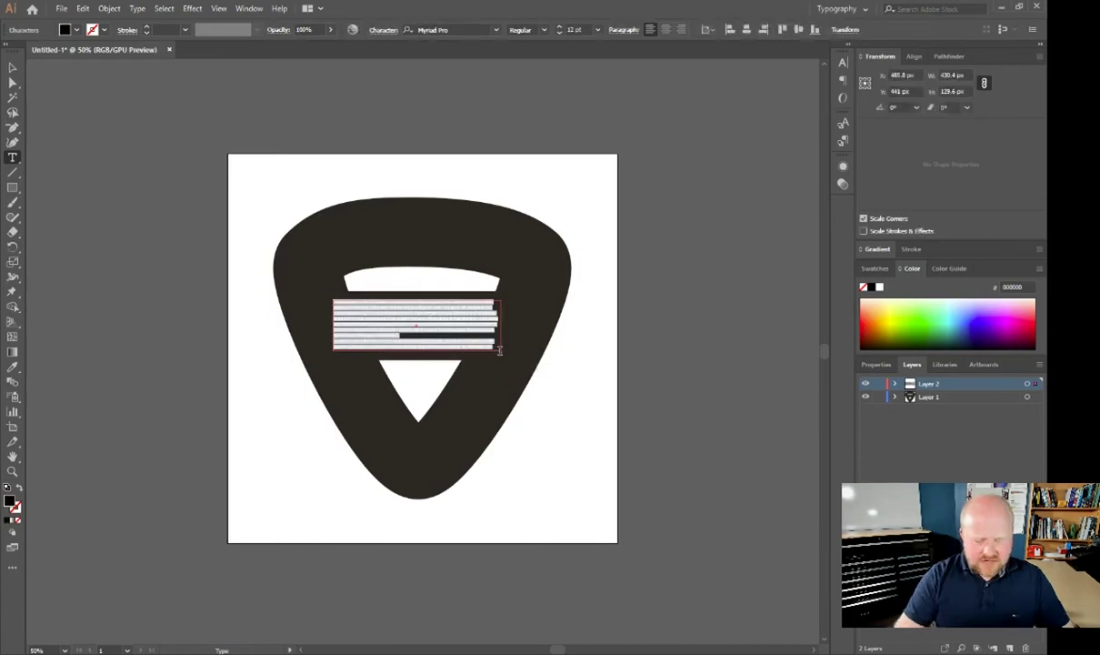
key("BackSpace")
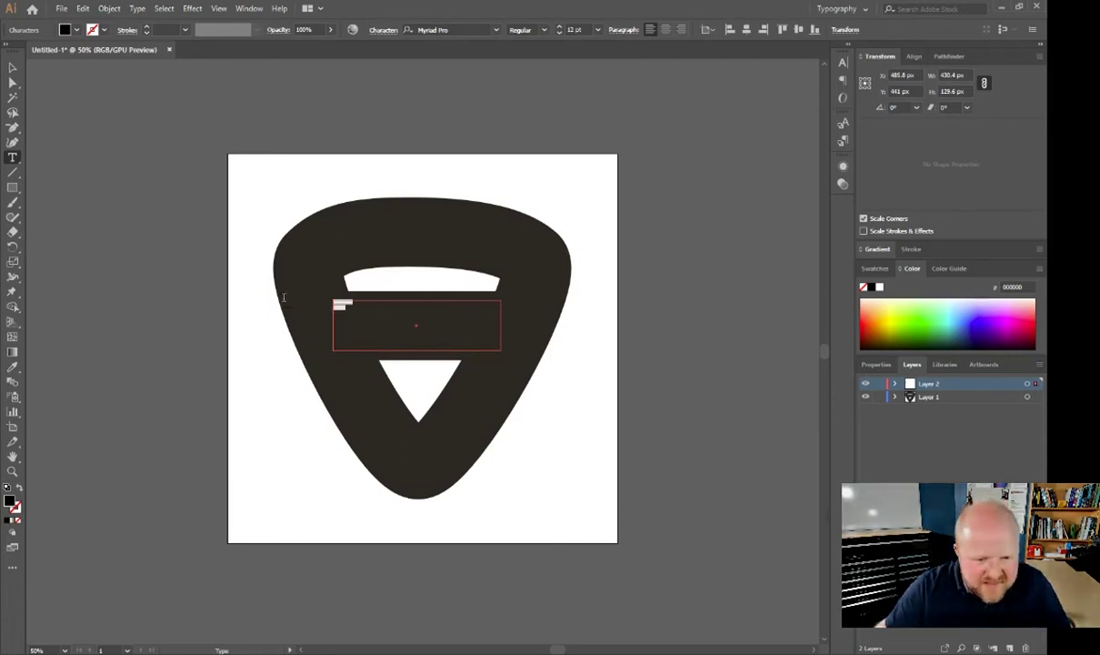
left_click(665, 30)
left_click(560, 27)
left_click_drag(560, 29, 560, 29)
left_click(415, 334)
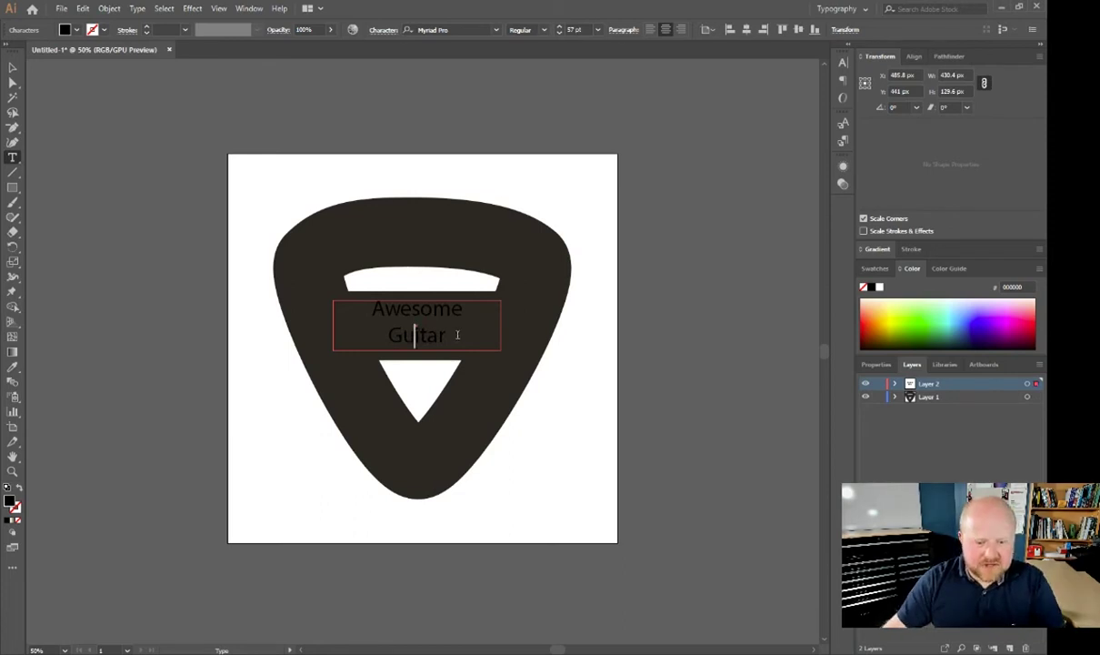
left_click_drag(457, 335, 330, 289)
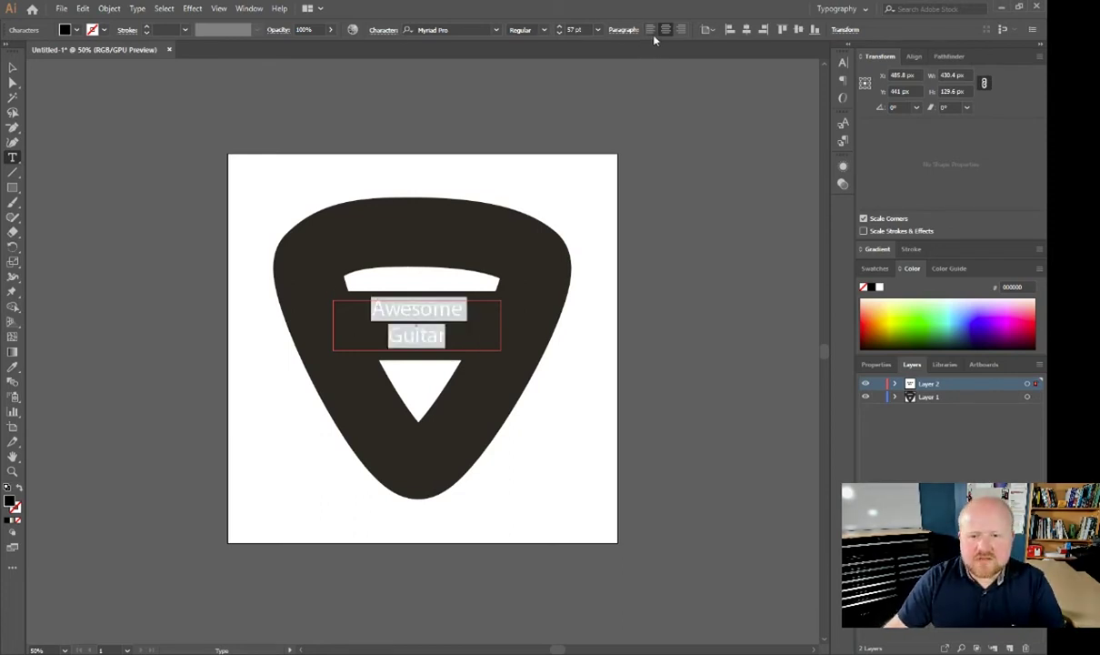
key("ctrl+shift+period")
key("ctrl+shift+period")
key("ctrl+shift+period")
key("ctrl+shift+period")
Make the Awesome Guitar text white and set its font style to Bold.
left_click(13, 68)
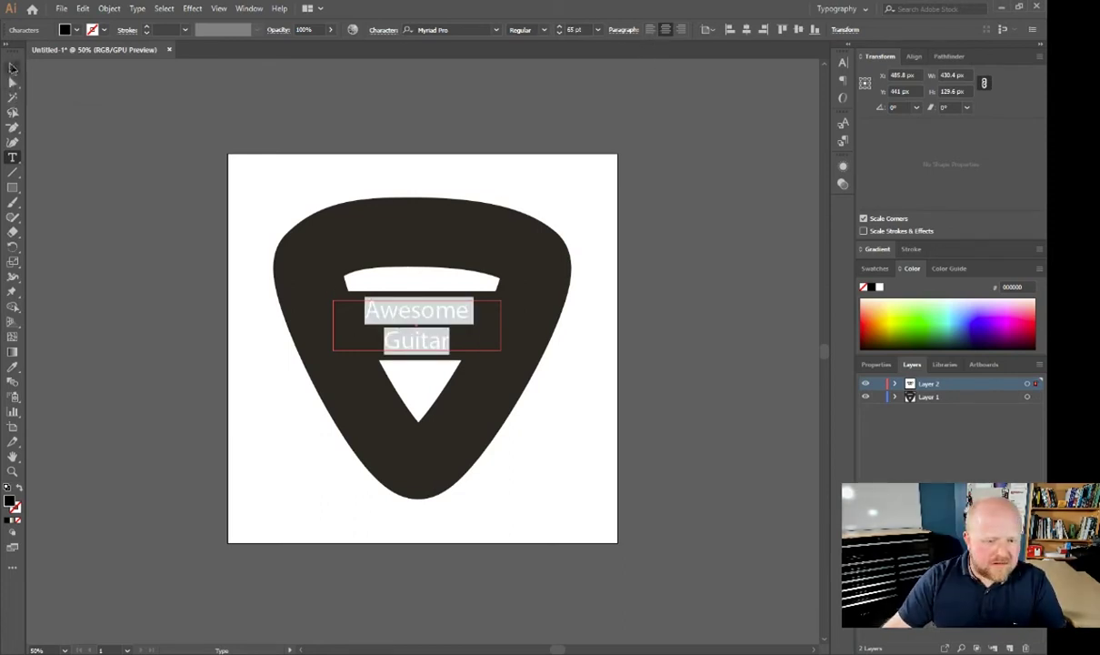
left_click(117, 211)
left_click(384, 326)
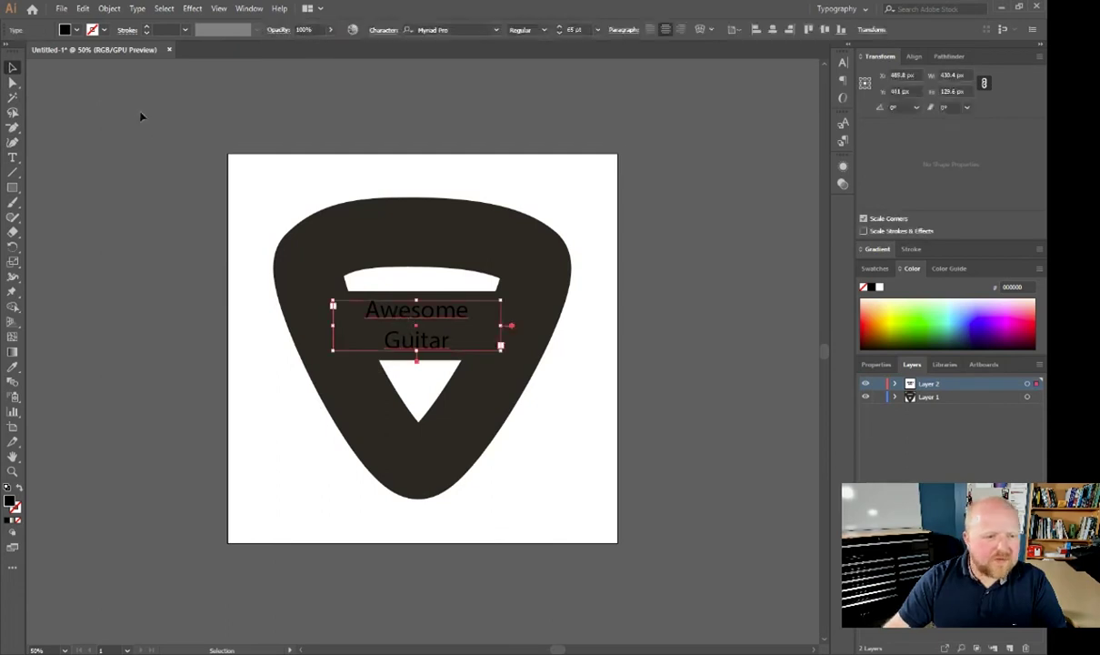
left_click(76, 31)
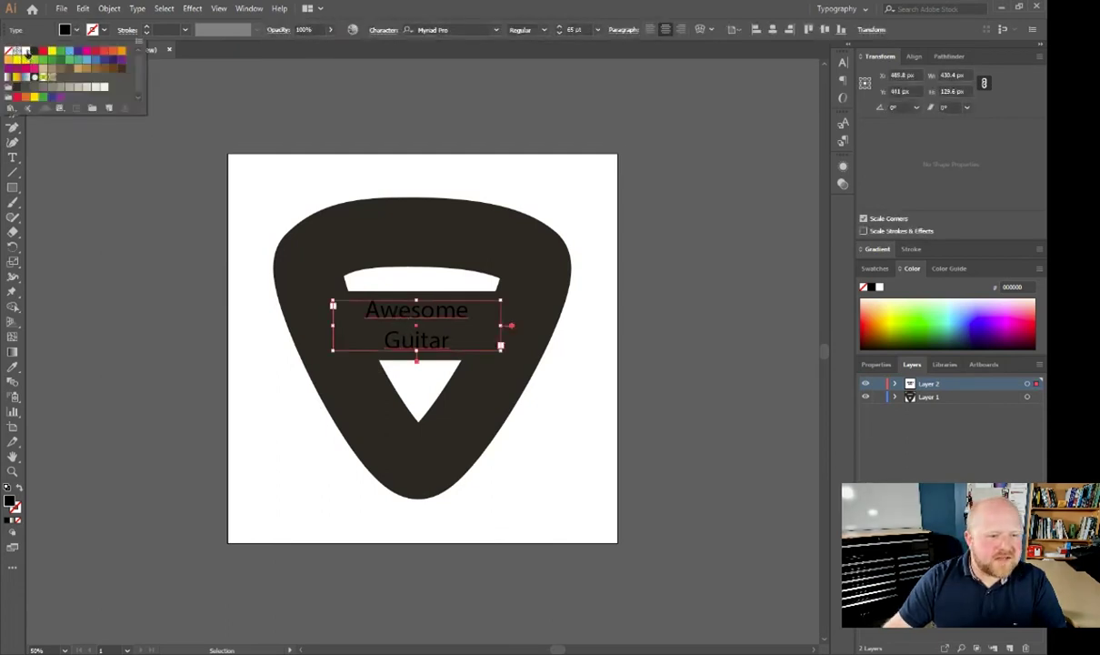
left_click(26, 51)
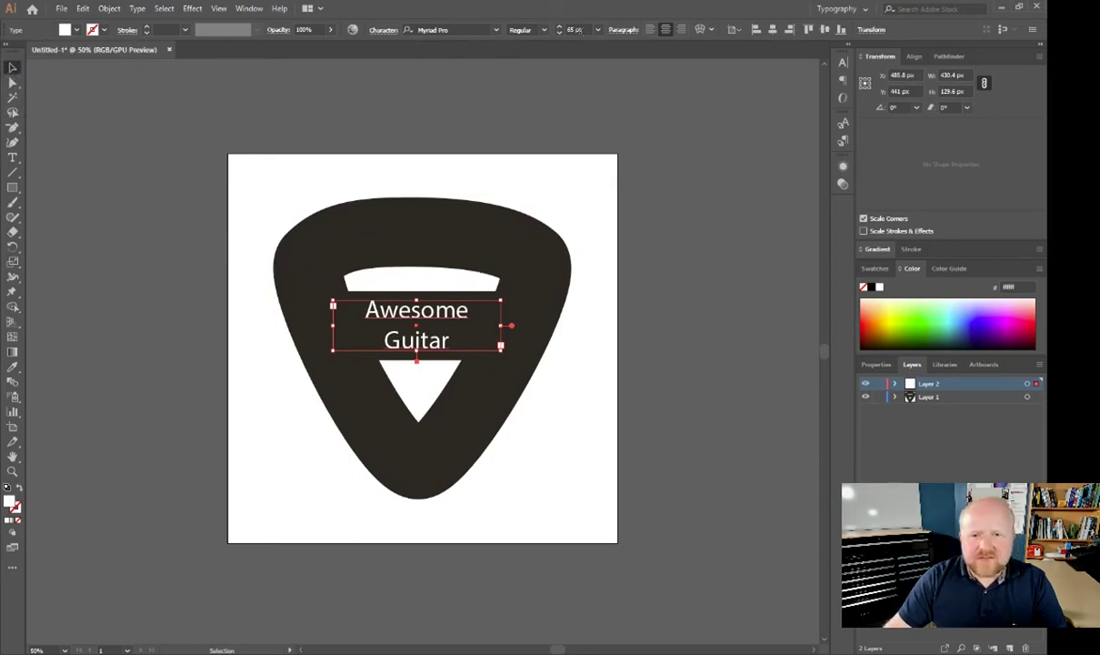
left_click(545, 30)
left_click(534, 85)
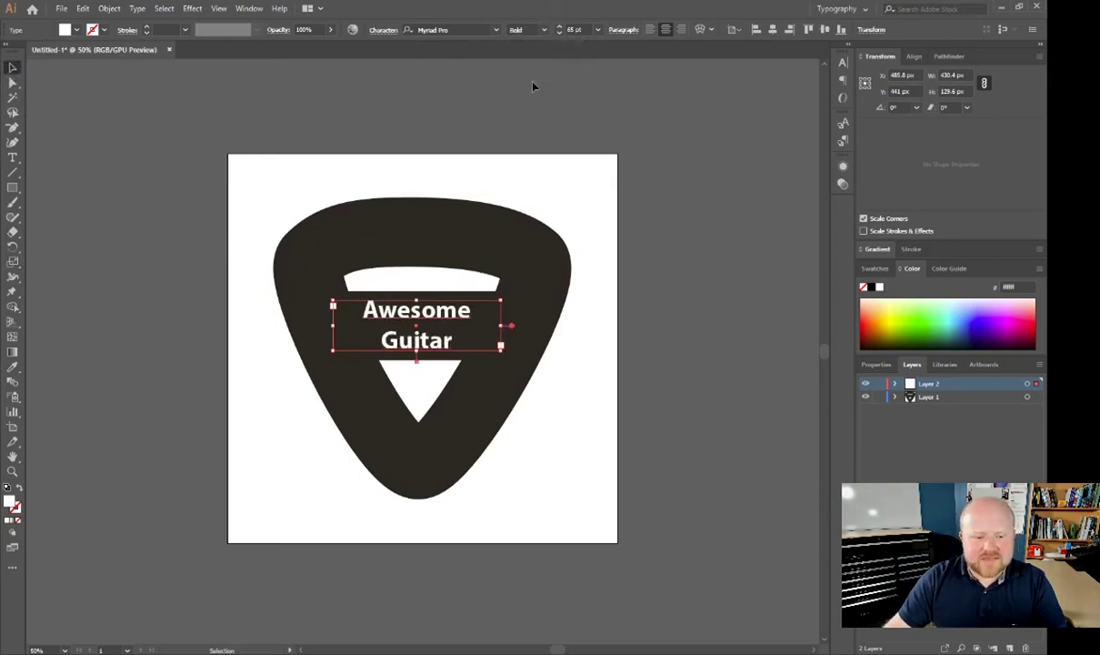
left_click(117, 171)
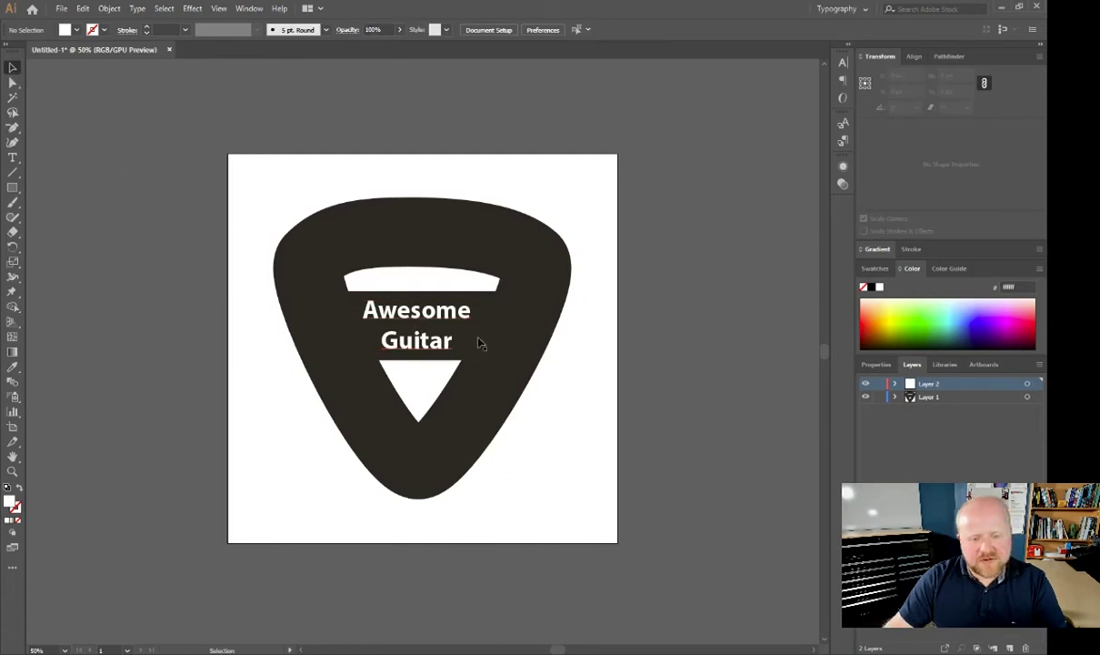
Undo a trial vertical alignment, then select the rectangle and pick path together in Layer 1.
left_click(447, 318)
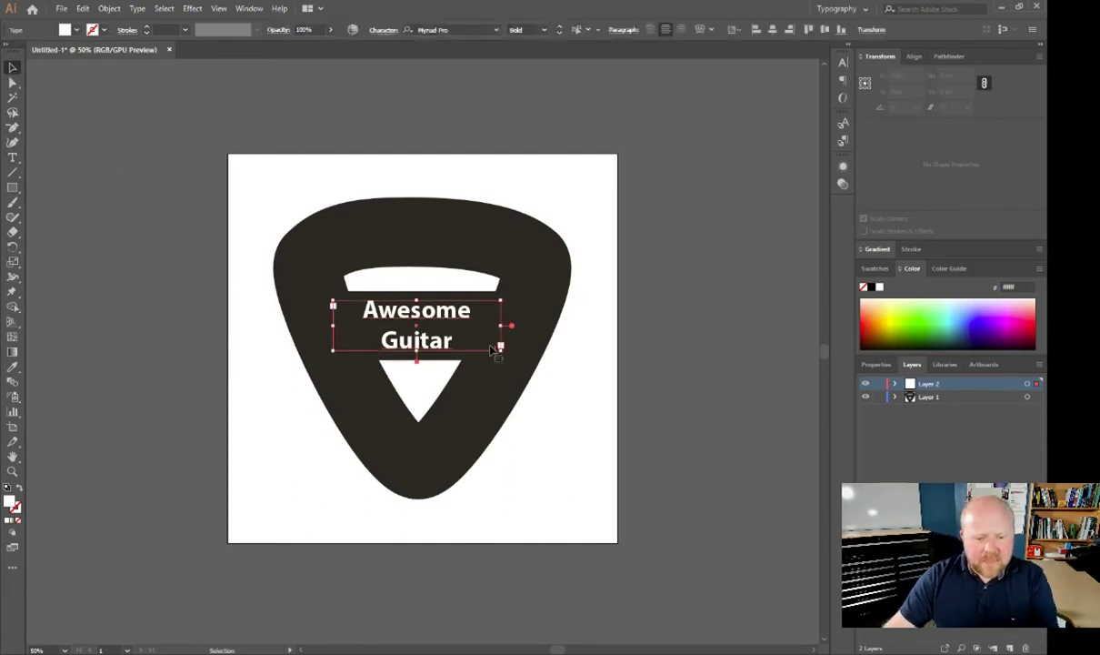
left_click(908, 404)
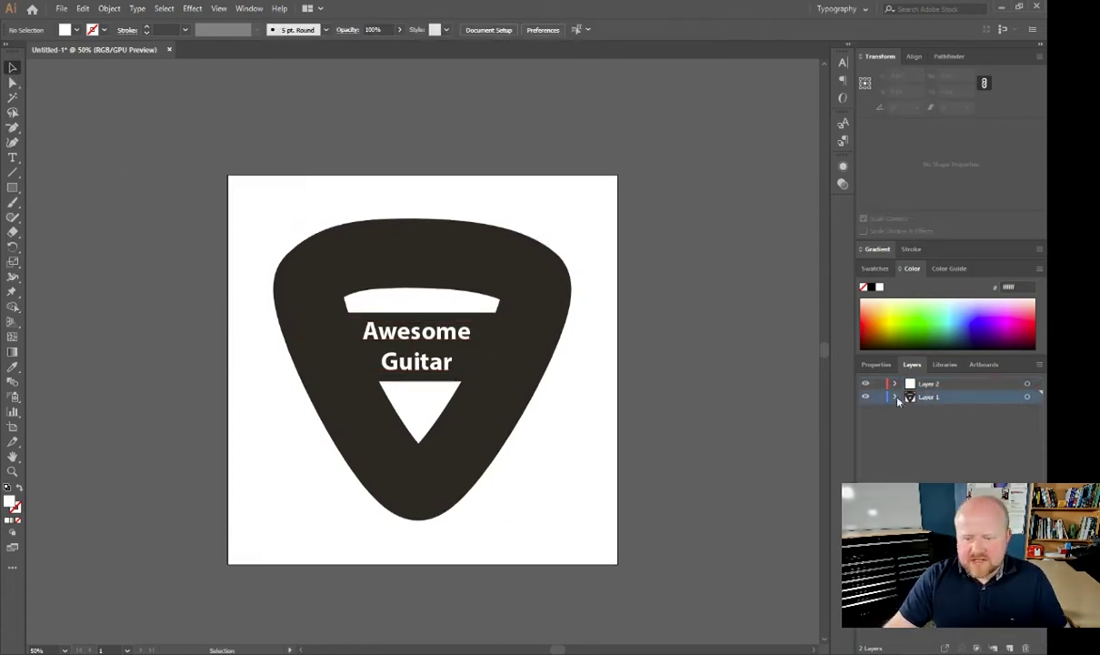
left_click(895, 397)
left_click(1037, 397)
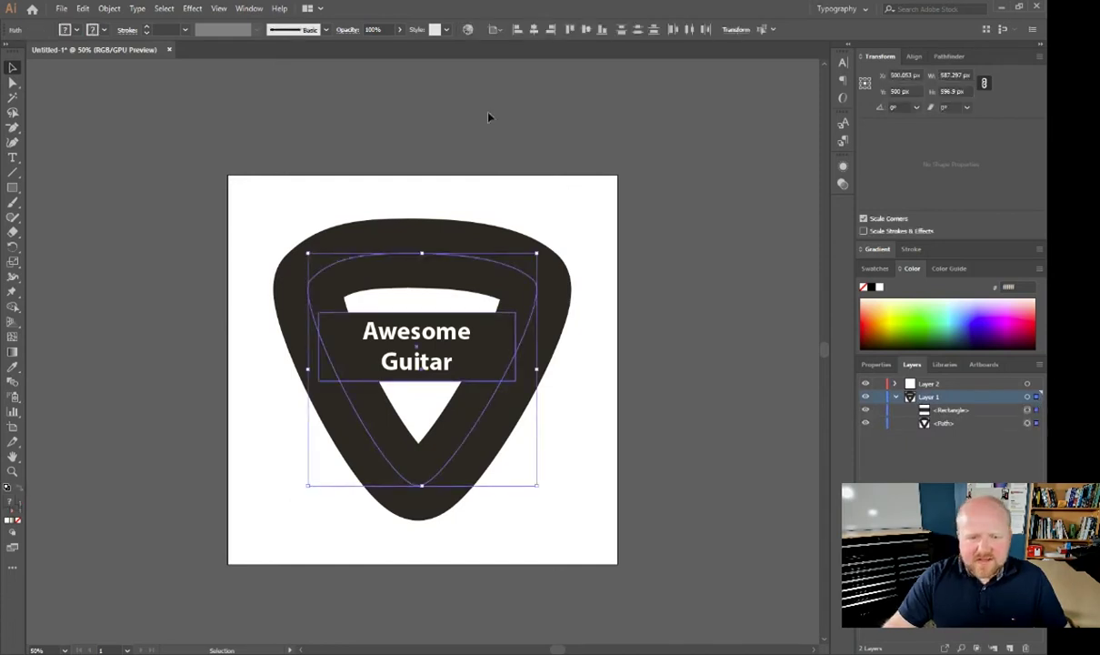
left_click(585, 29)
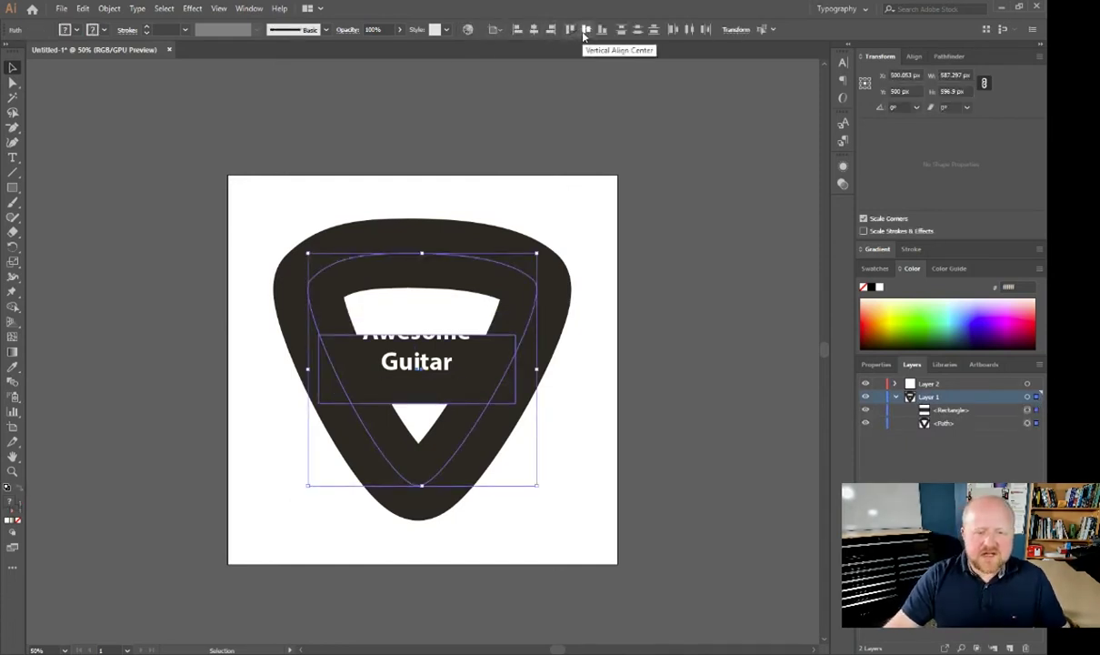
left_click(83, 8)
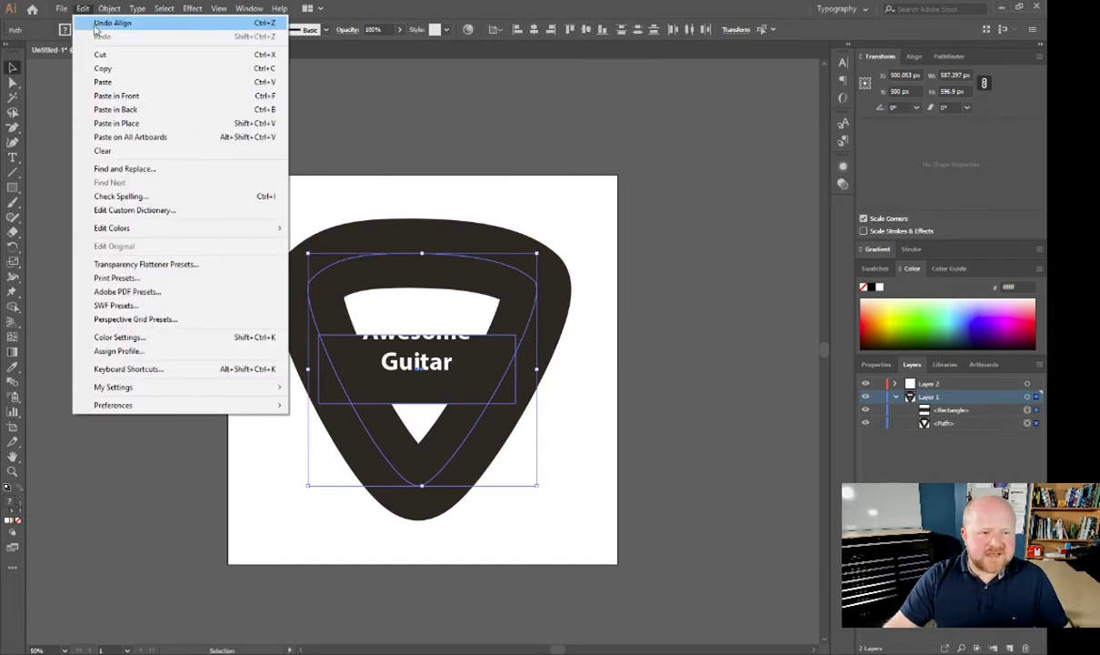
left_click(96, 24)
left_click(959, 411)
left_click(950, 424, "shift")
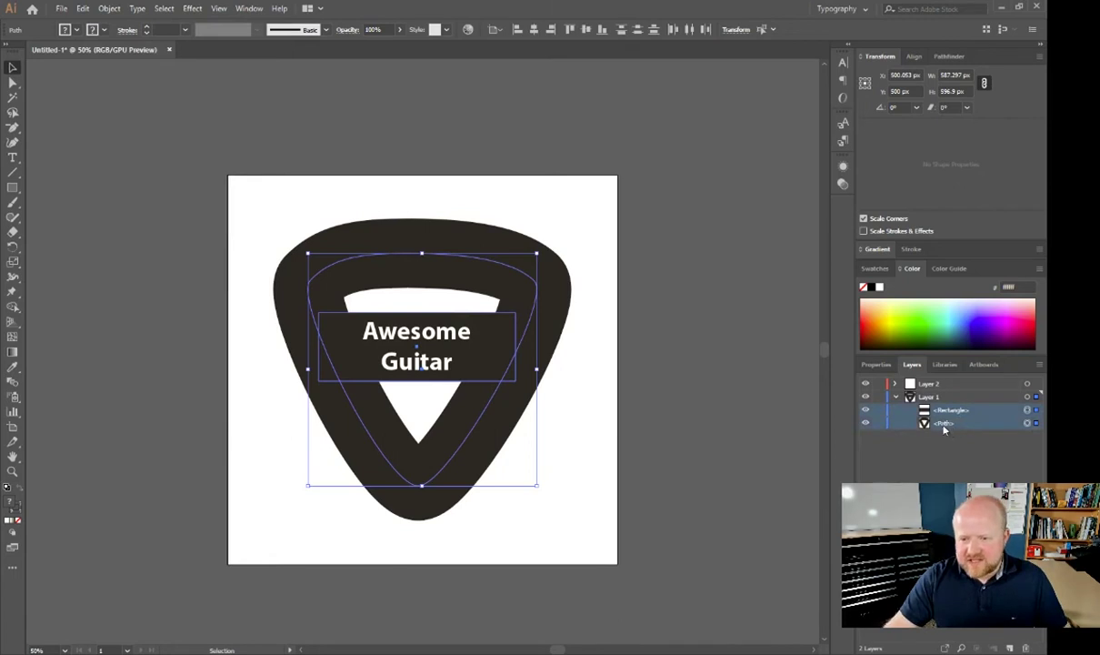
left_click(843, 166)
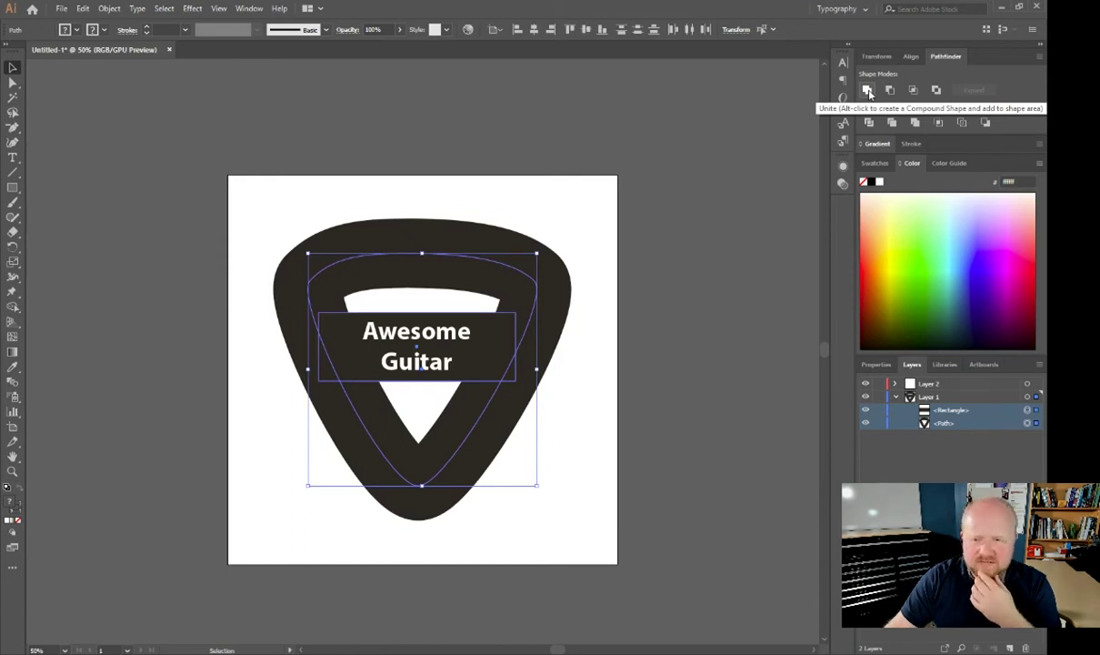
left_click(868, 91)
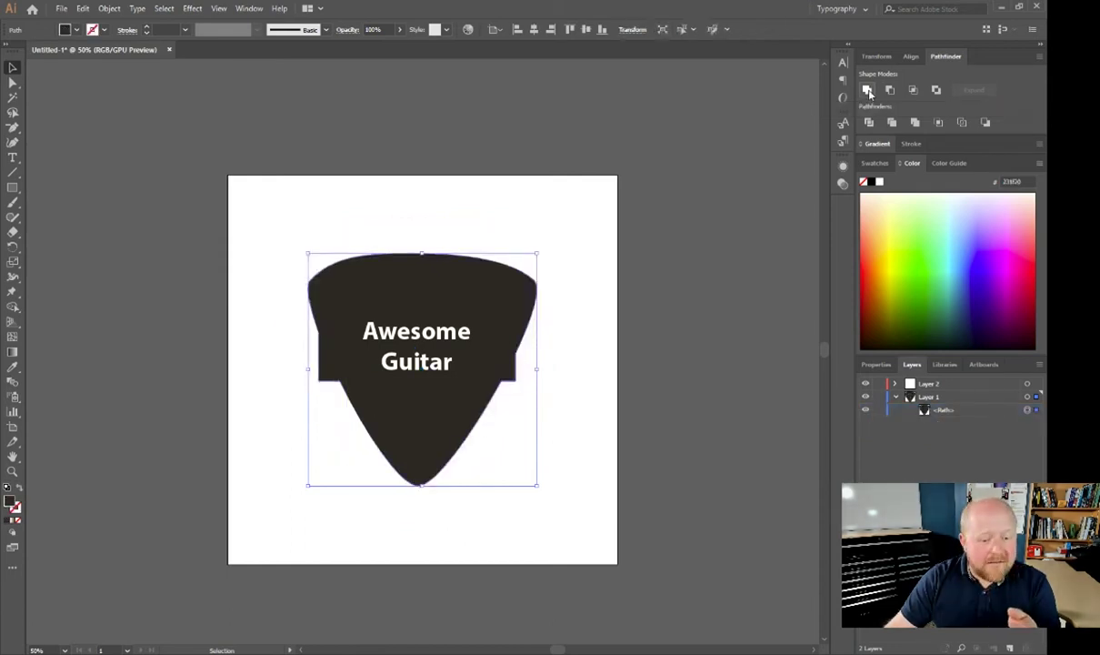
left_click(84, 8)
left_click(95, 21)
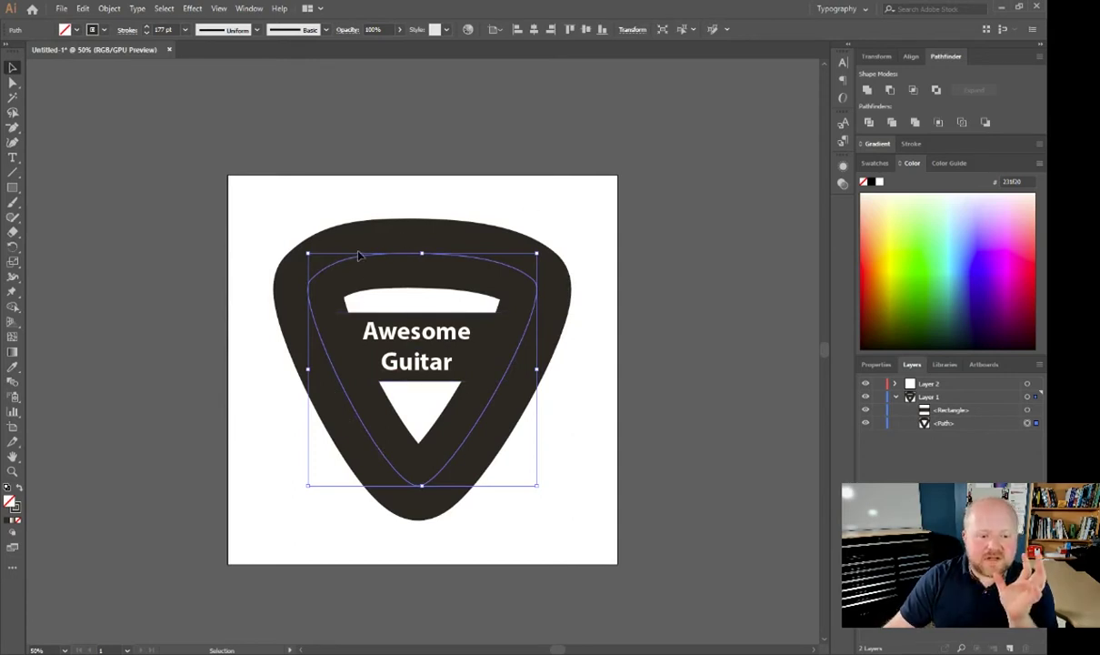
left_click(108, 8)
left_click(320, 284)
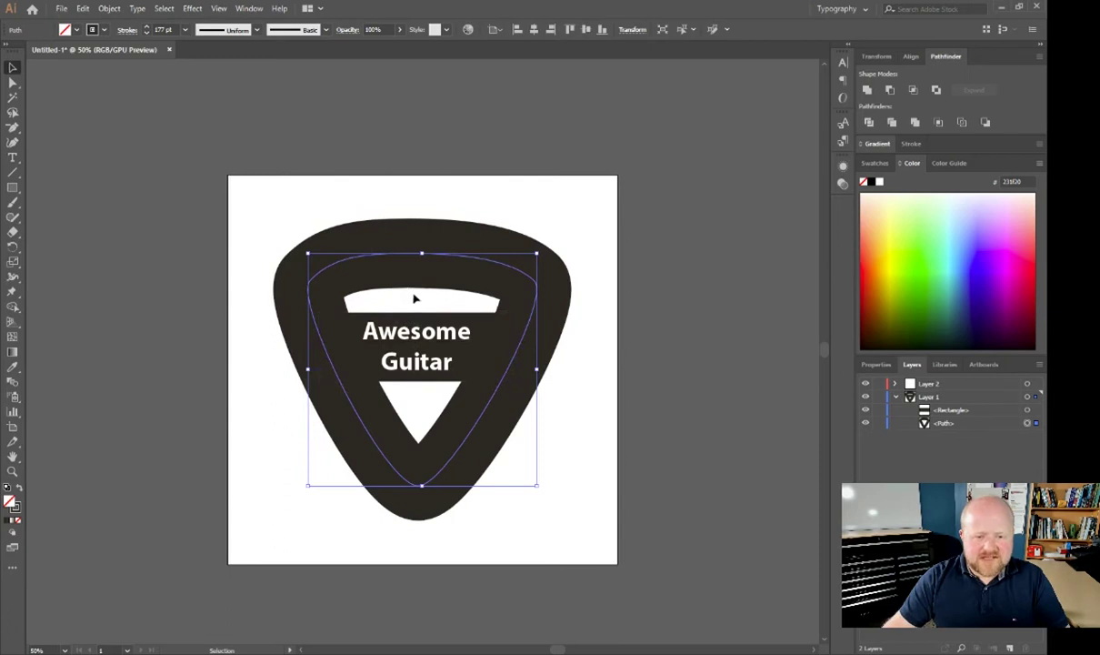
Expand the pick's thick stroke into filled shapes using Object > Expand.
left_click(109, 9)
left_click(136, 141)
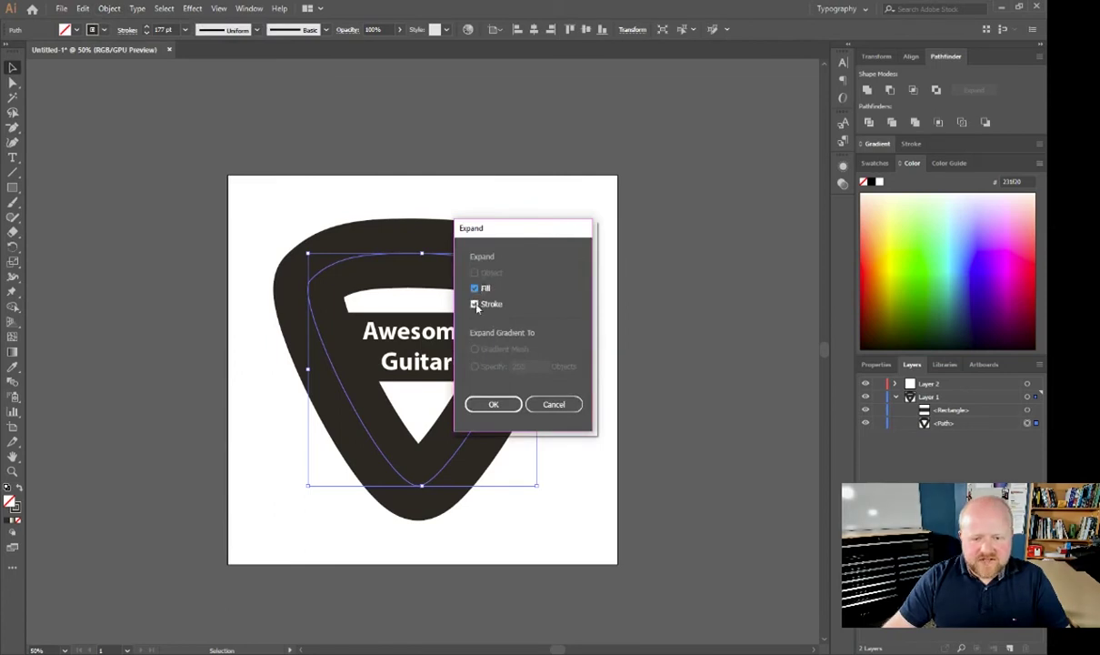
left_click(493, 404)
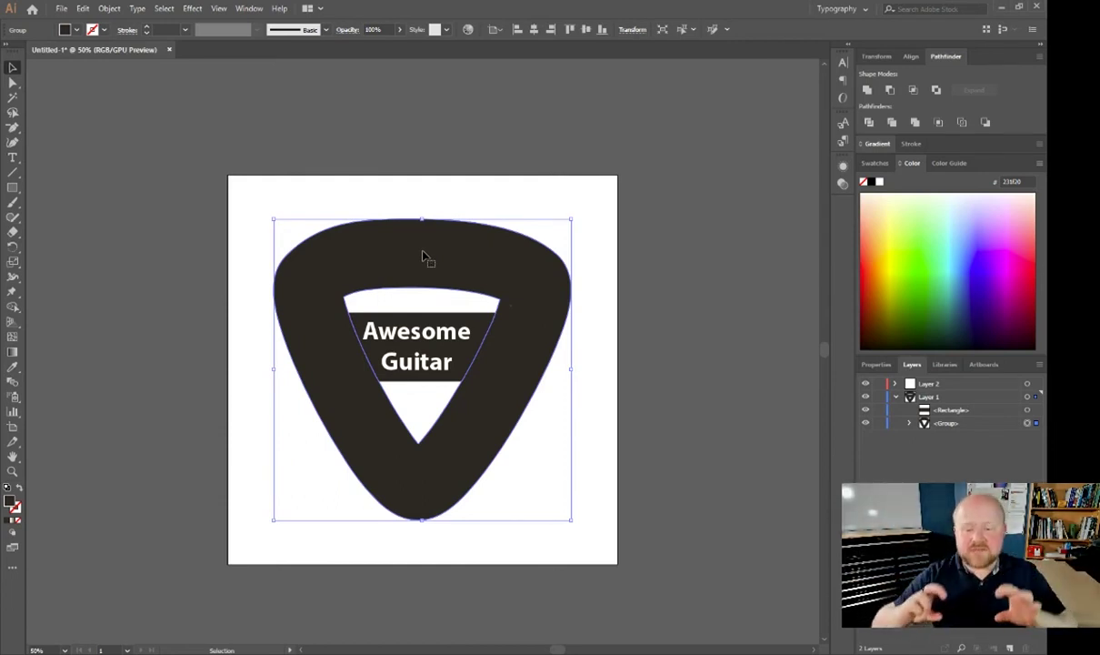
Try a yellow pick outline at 21 then about 31 pt, then remove the outline.
left_click(104, 32)
left_click(53, 51)
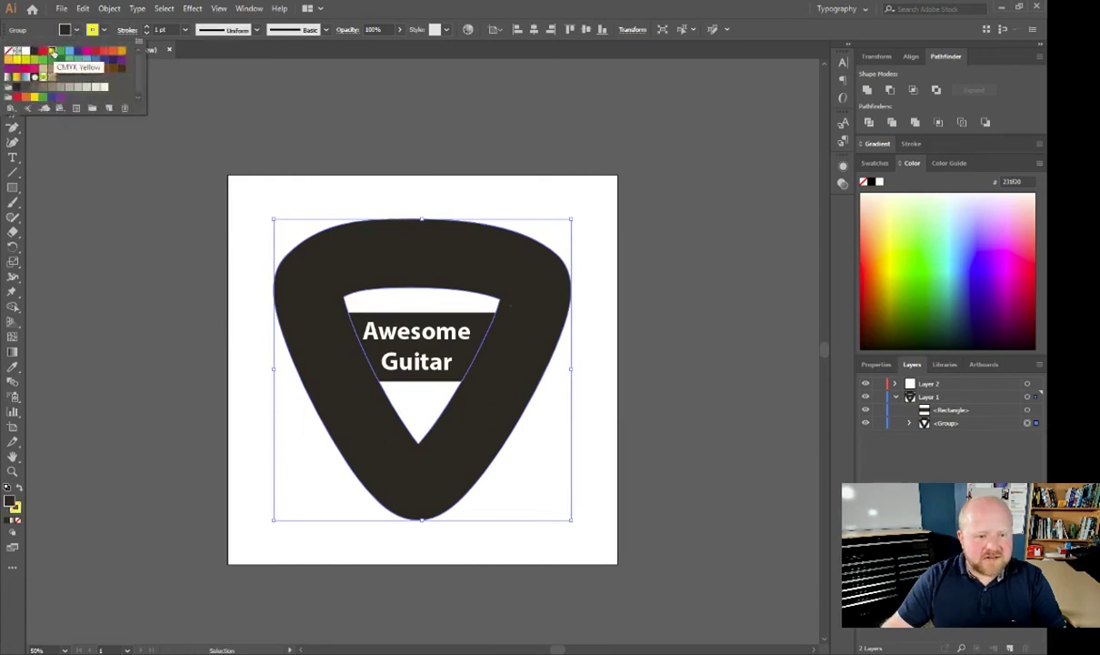
left_click(149, 32)
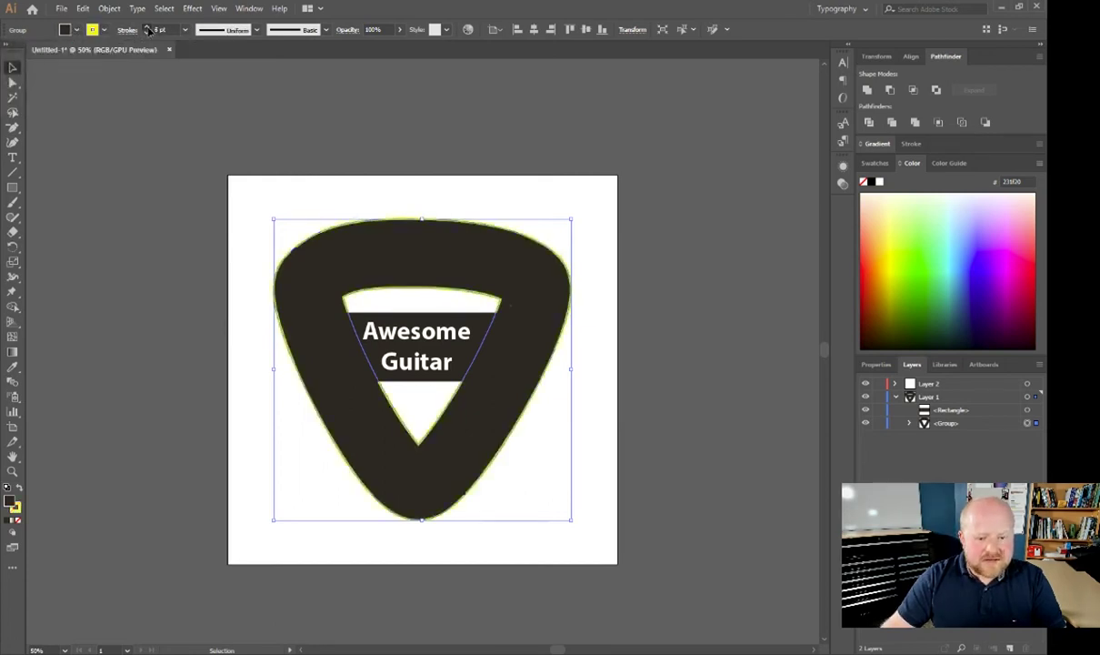
left_click(149, 31)
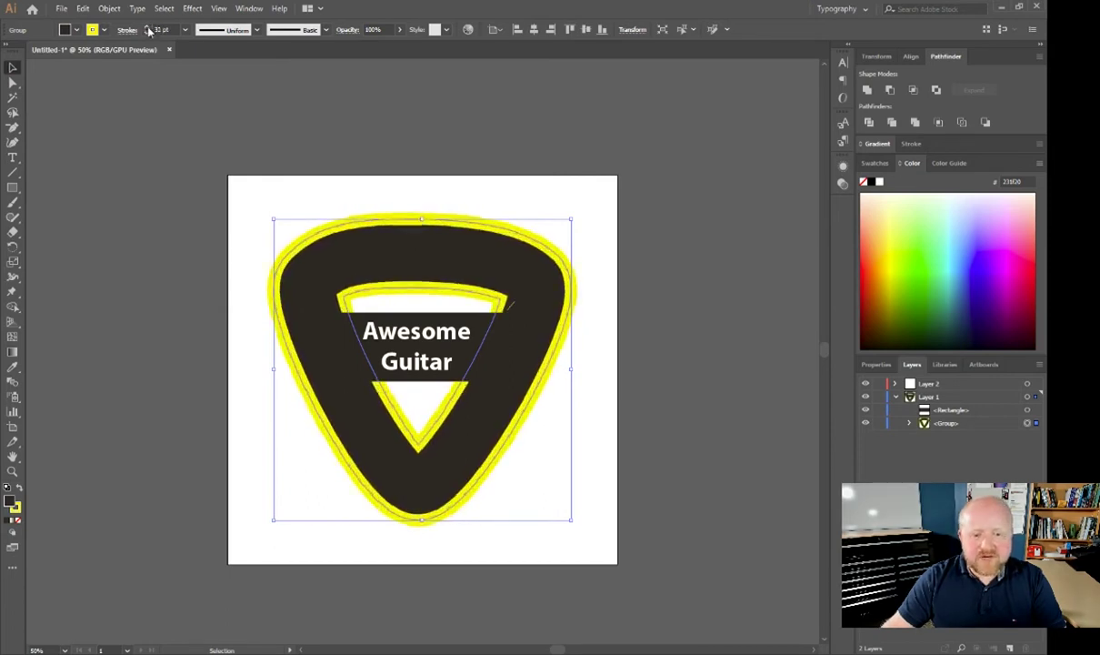
left_click(93, 30)
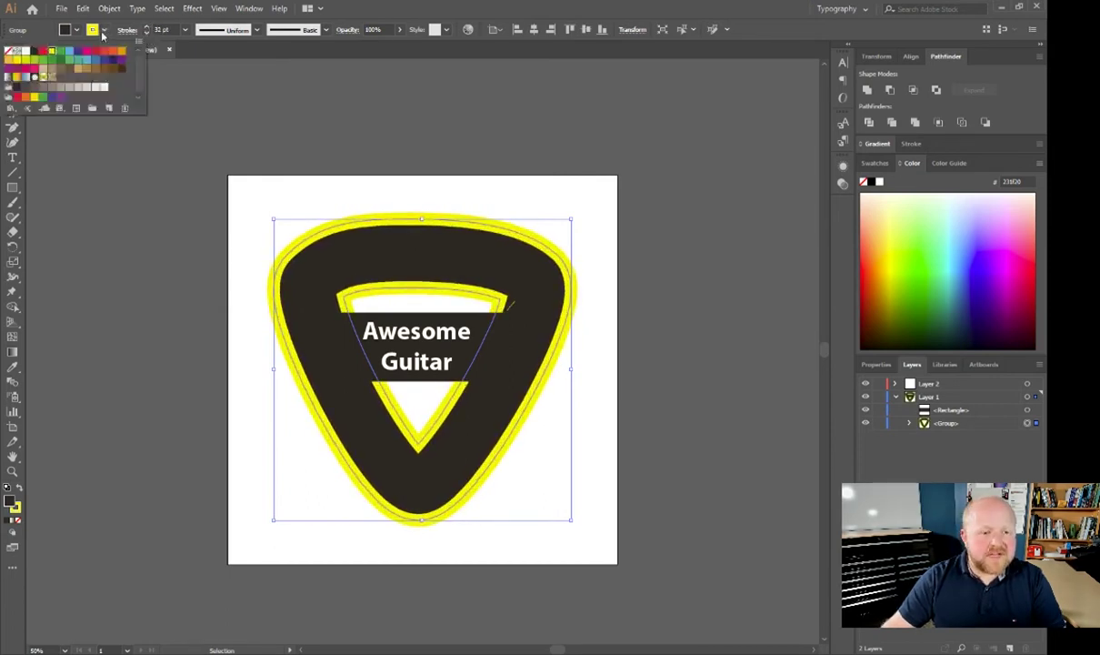
left_click(8, 54)
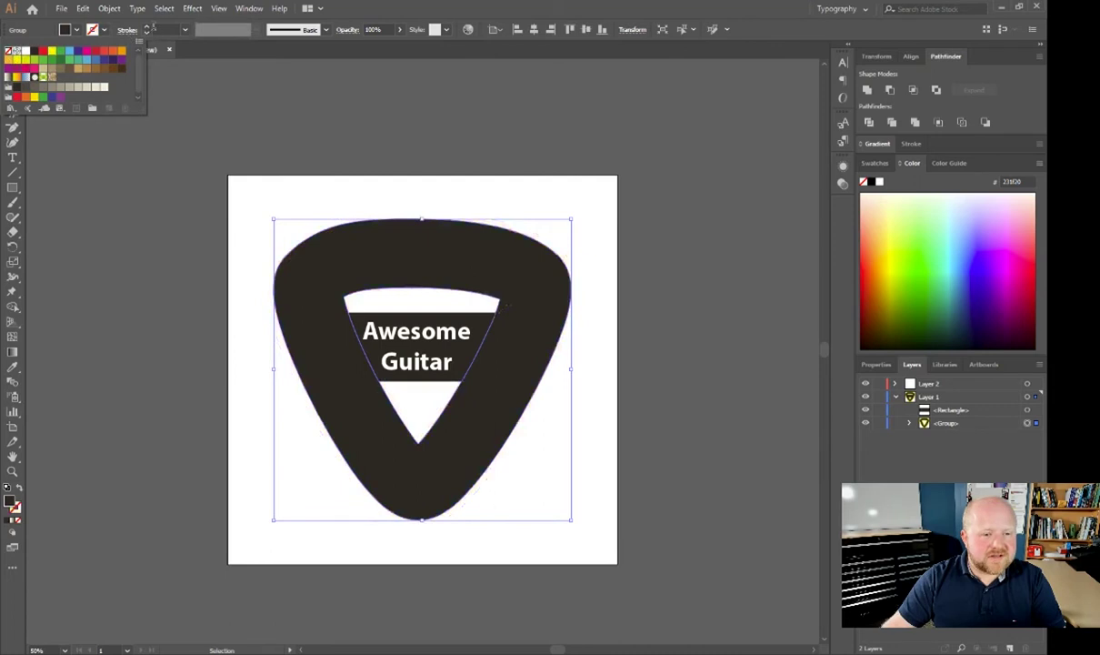
left_click(187, 77)
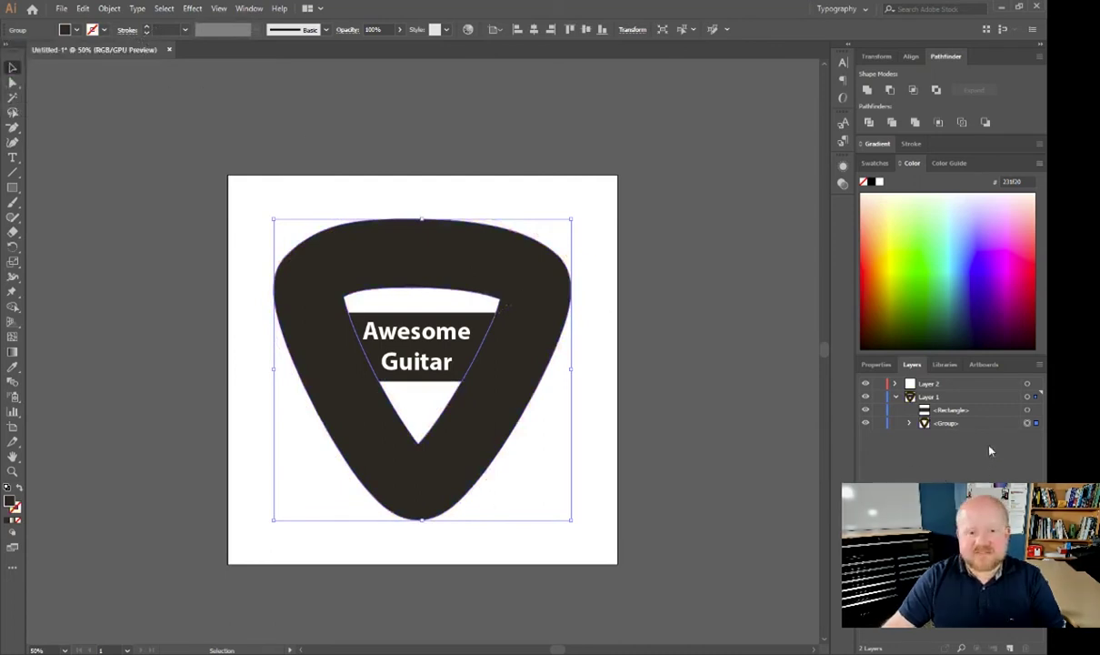
Unite the text rectangle and expanded pick group with Pathfinder Unite, then deselect.
left_click(1036, 410)
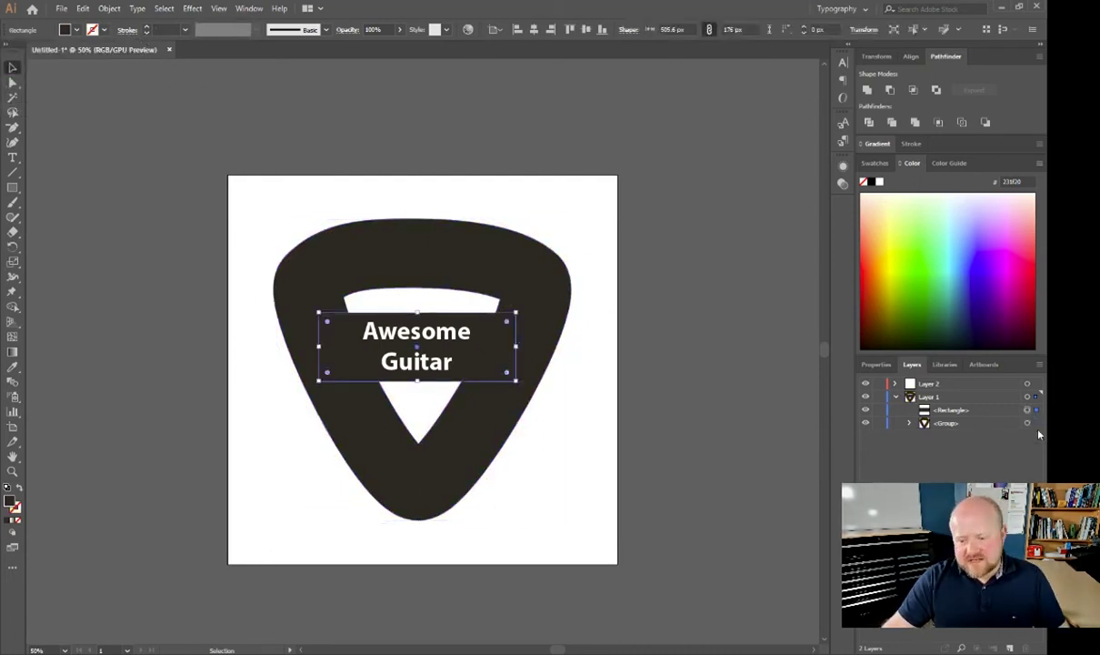
left_click(1036, 423, "shift")
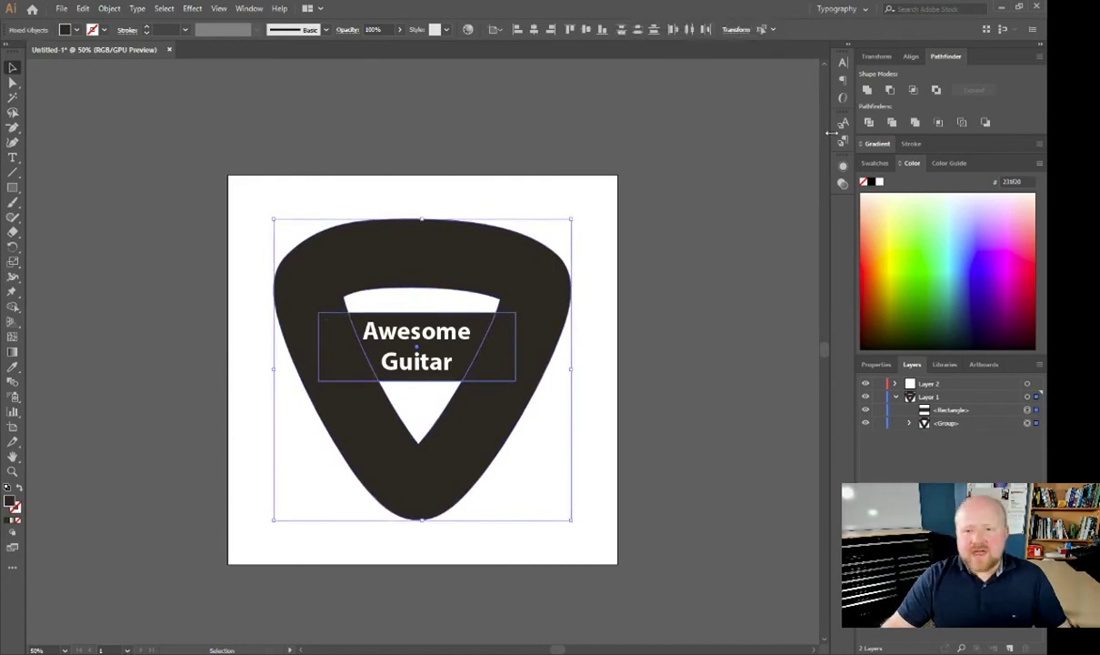
left_click(867, 90)
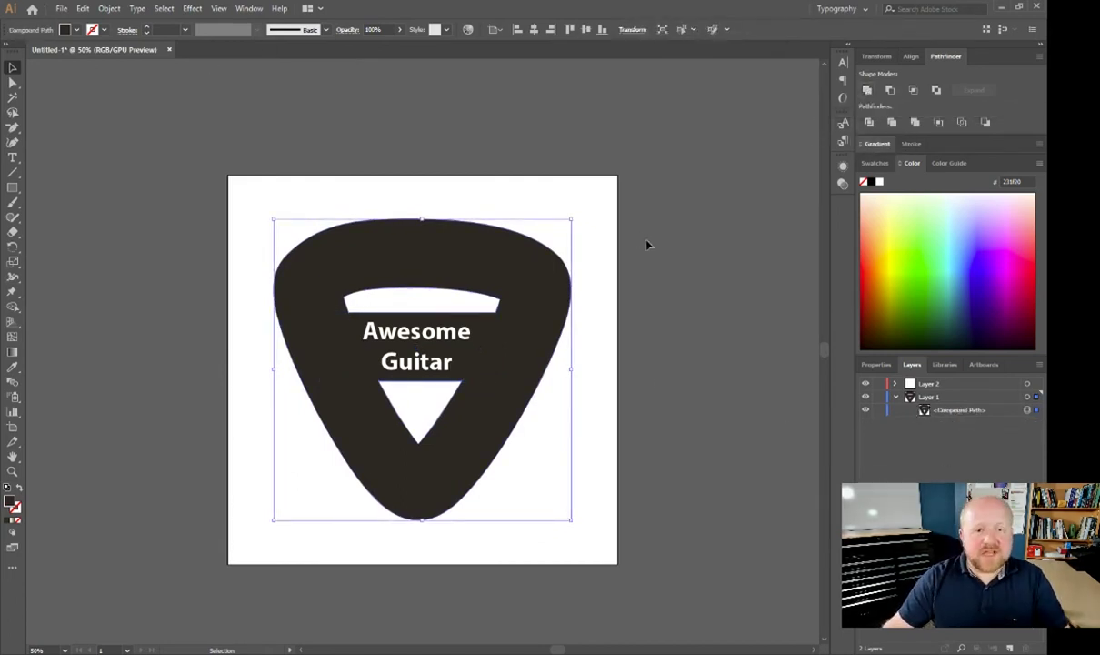
left_click(682, 232)
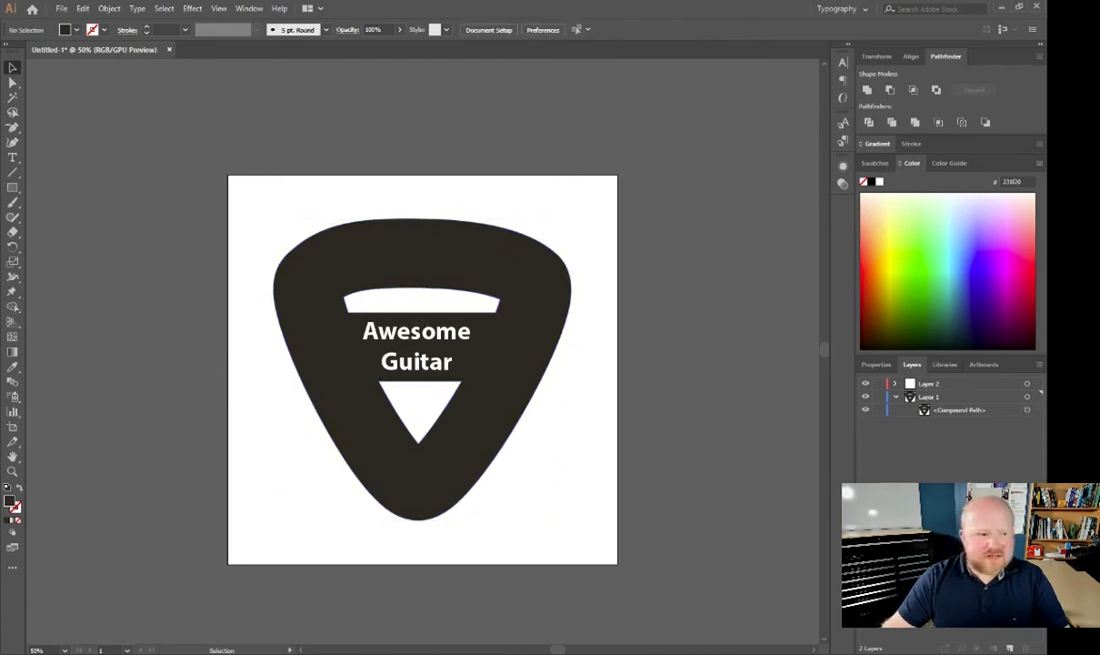
Draw a red-filled rectangle covering the whole artboard.
left_click_drag(12, 187, 56, 191)
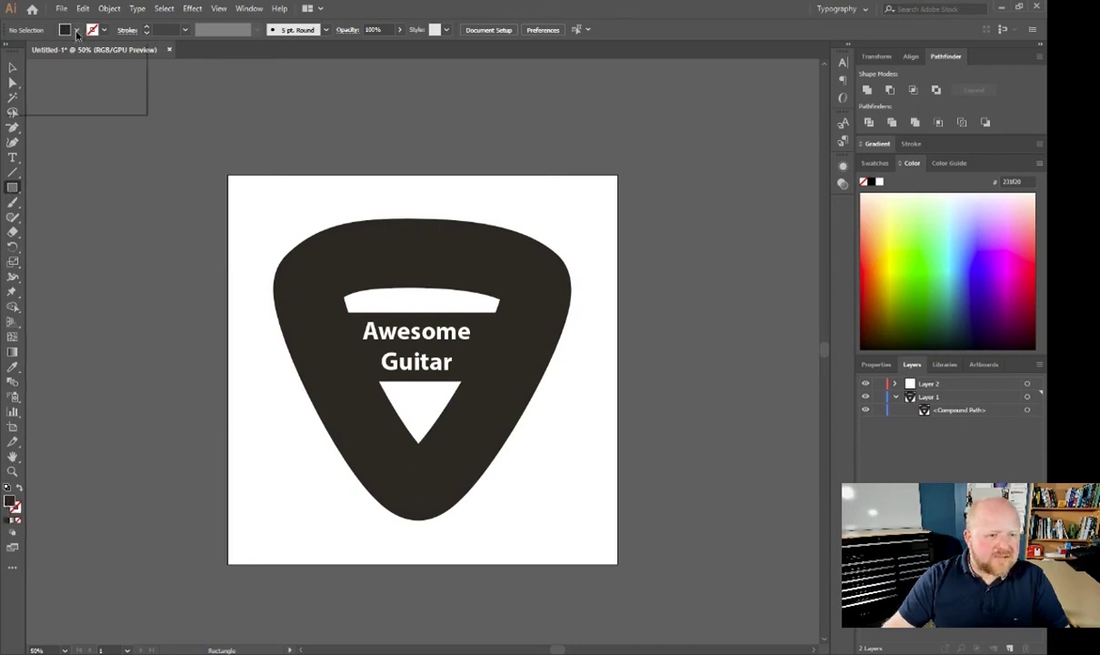
left_click(77, 31)
left_click(44, 53)
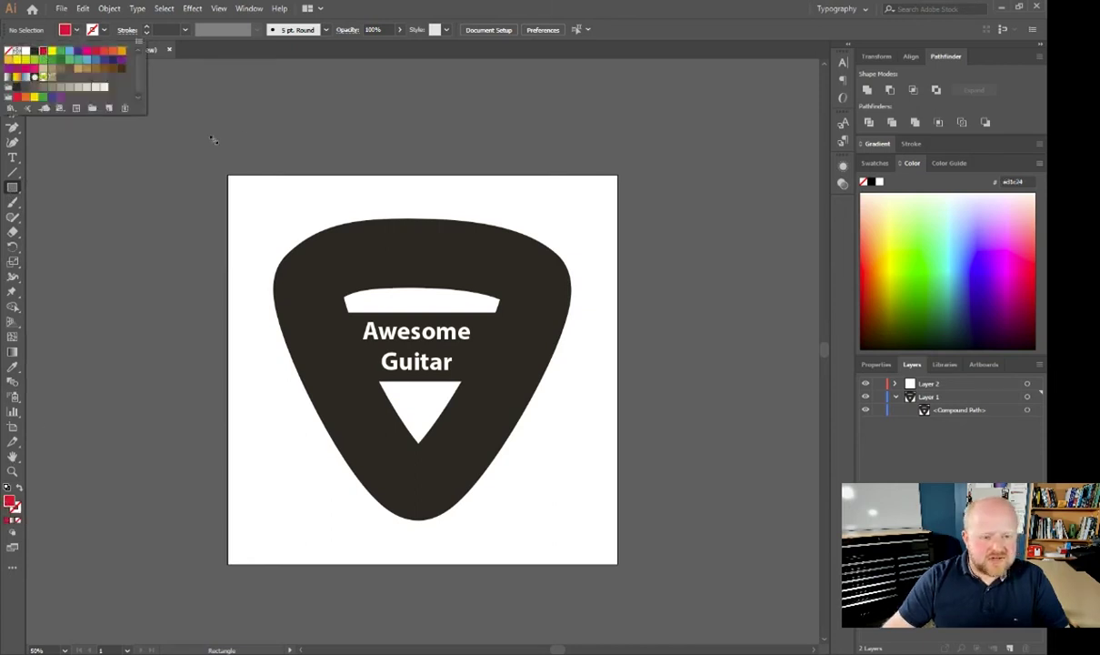
left_click_drag(182, 127, 673, 568)
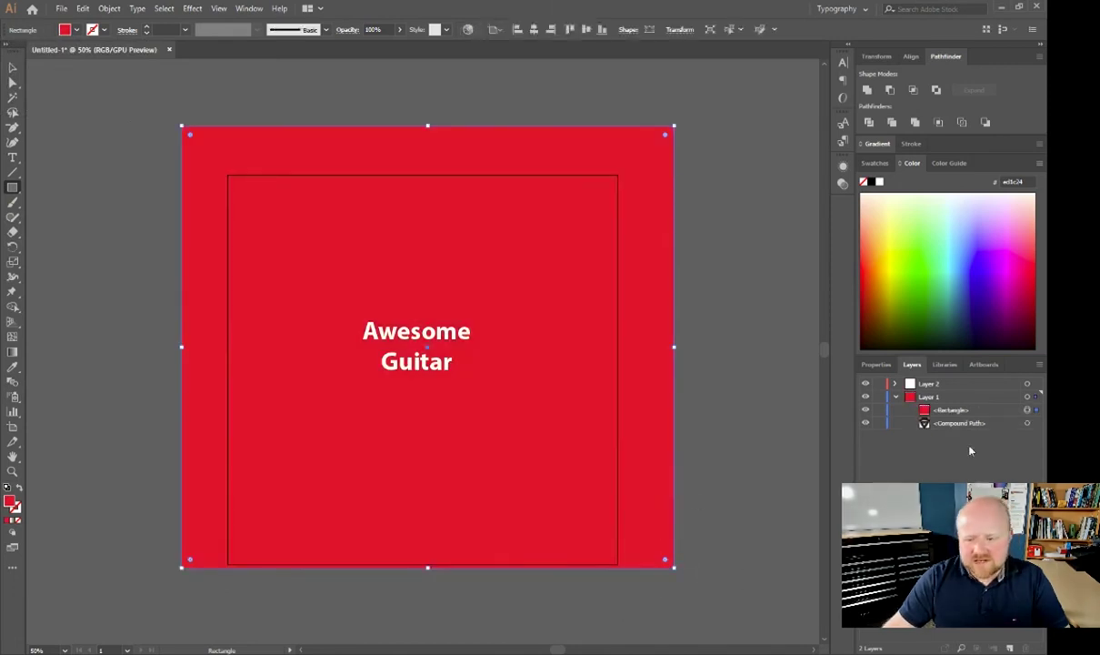
key("v")
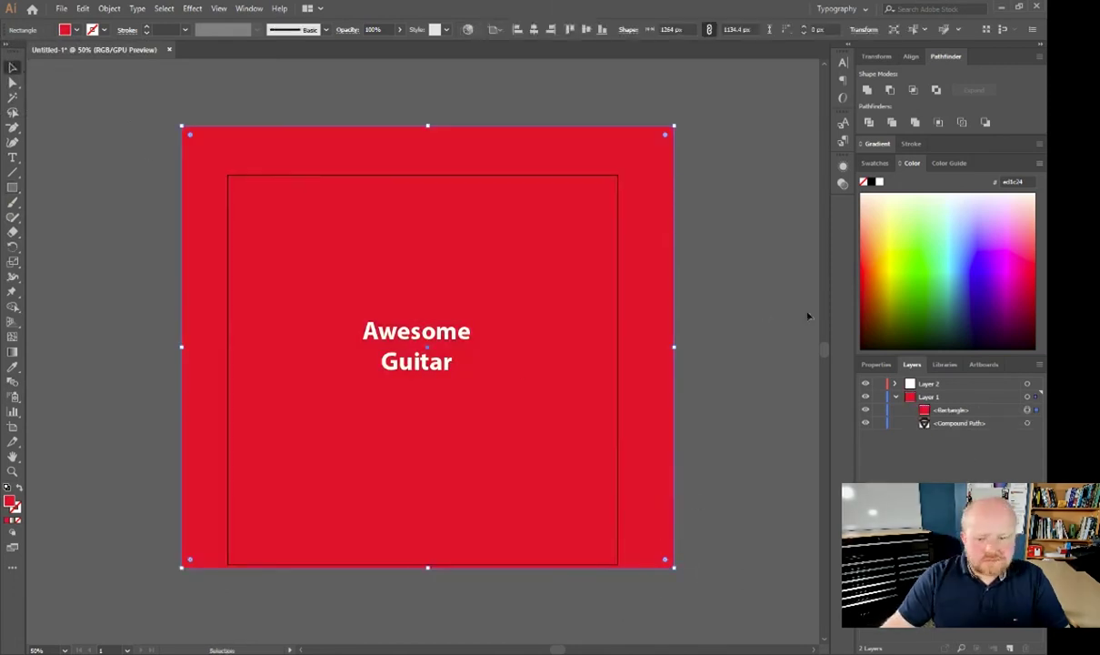
key("ctrl+shift+a")
Add a new Layer 3 below Layer 1 and move the red rectangle into it.
left_click(1010, 648)
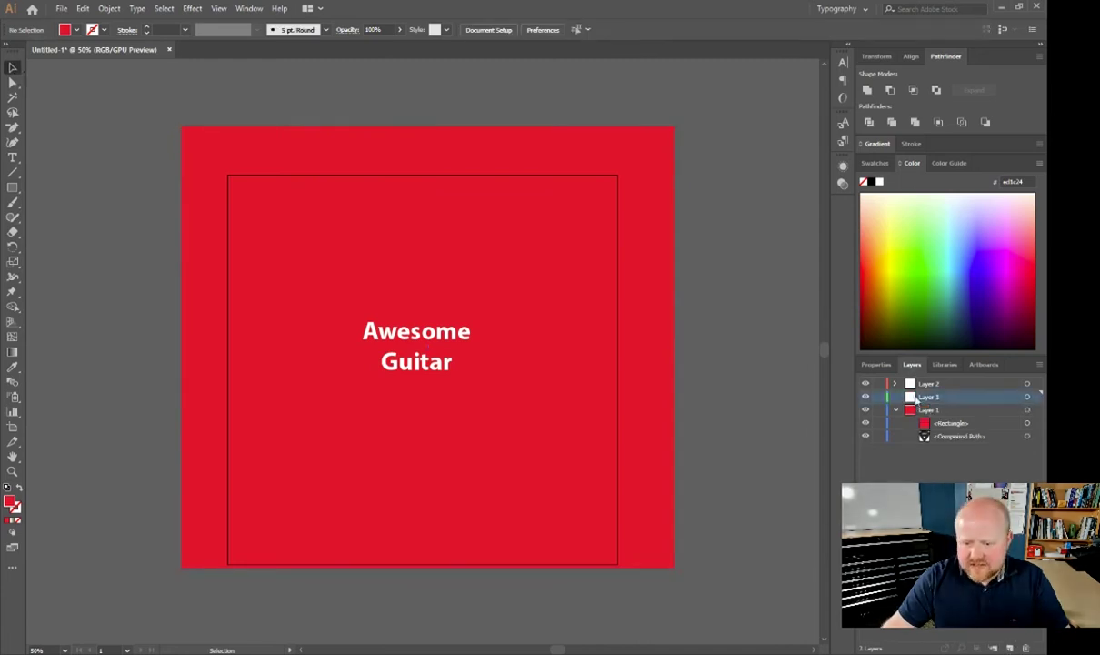
left_click_drag(929, 403, 925, 444)
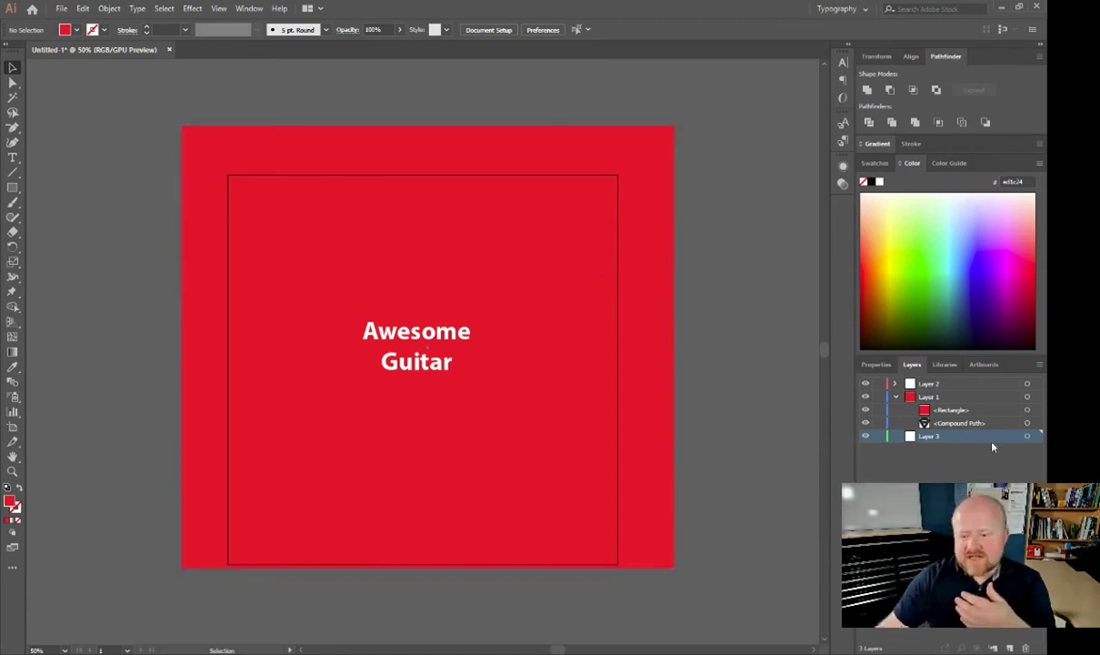
left_click(945, 413)
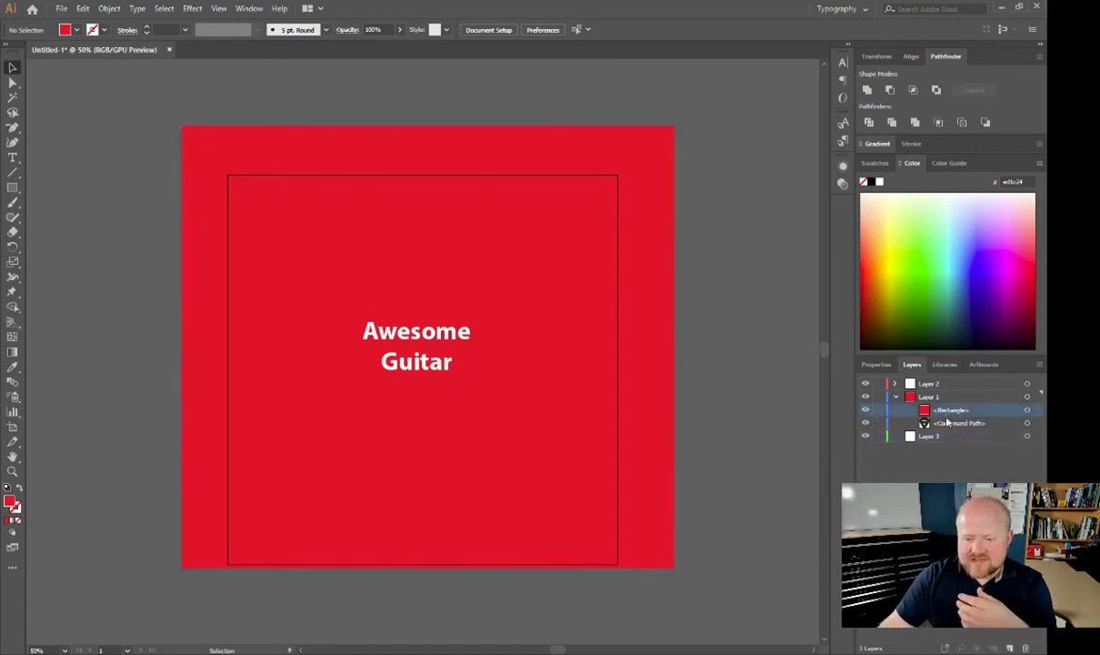
left_click_drag(943, 412, 926, 436)
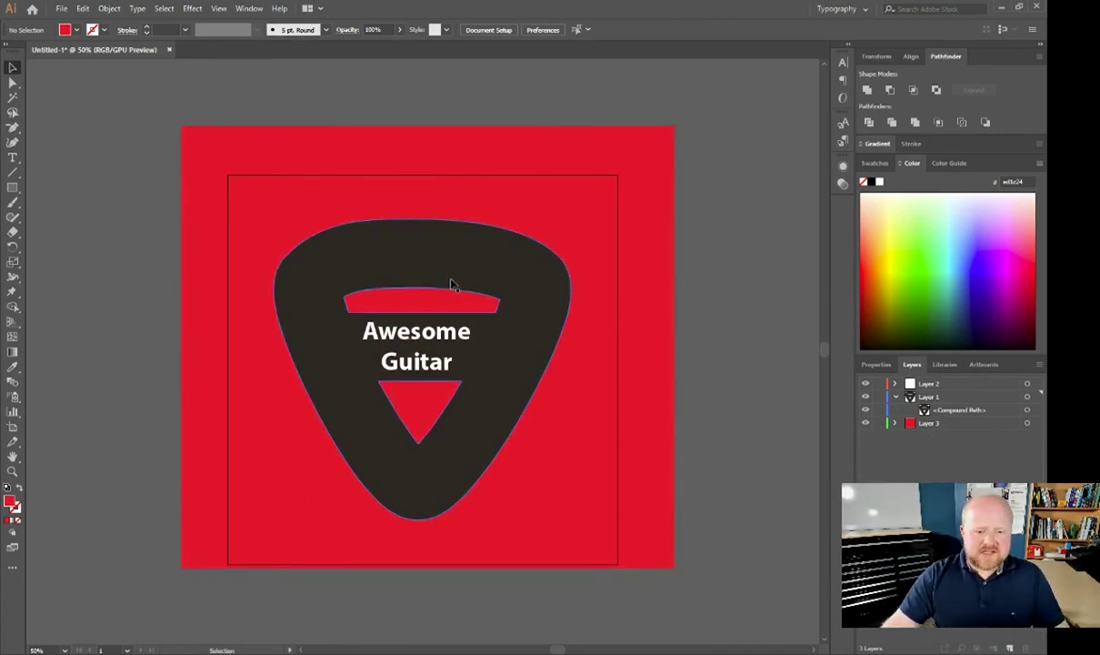
left_click(421, 339)
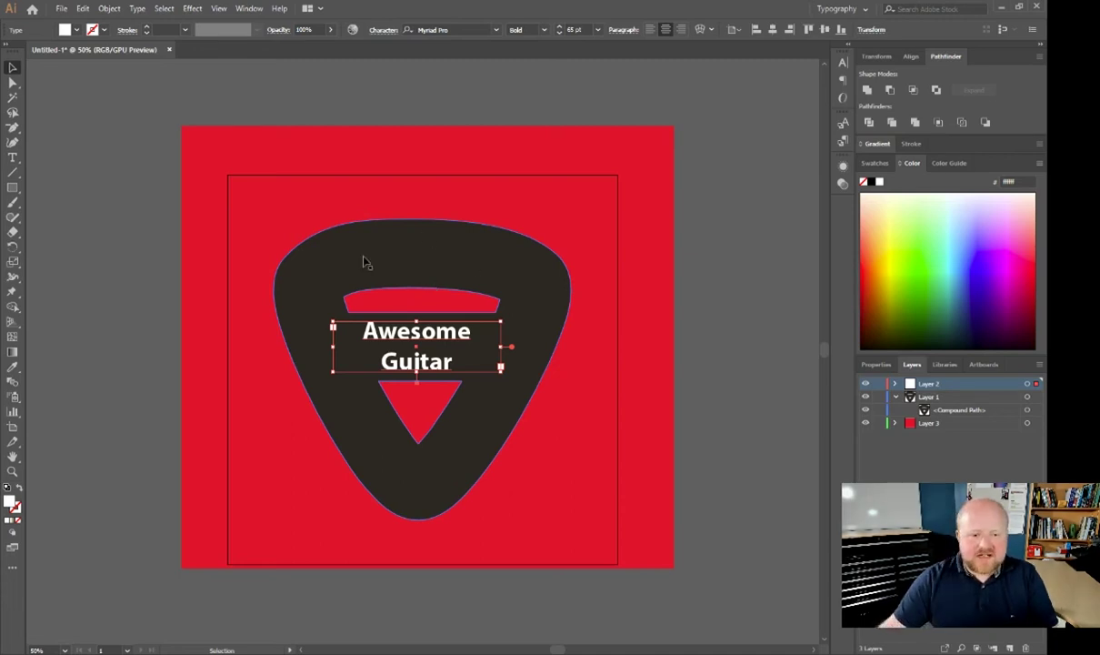
Expand the Awesome Guitar type into an outlined group with Object and Fill checked.
left_click(410, 253)
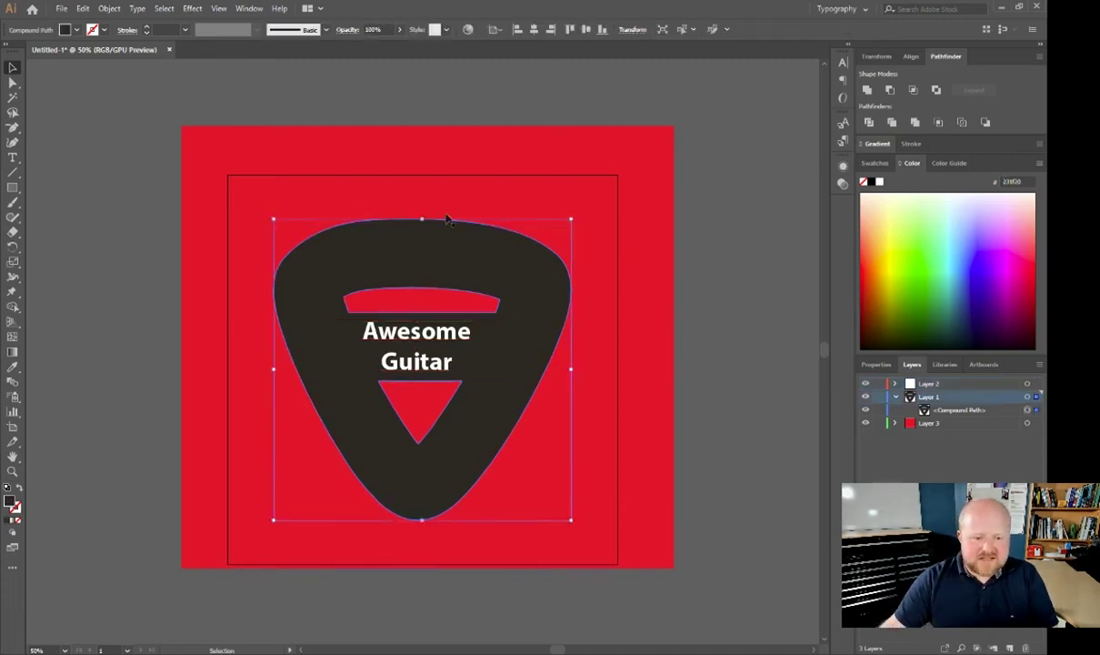
left_click(437, 339)
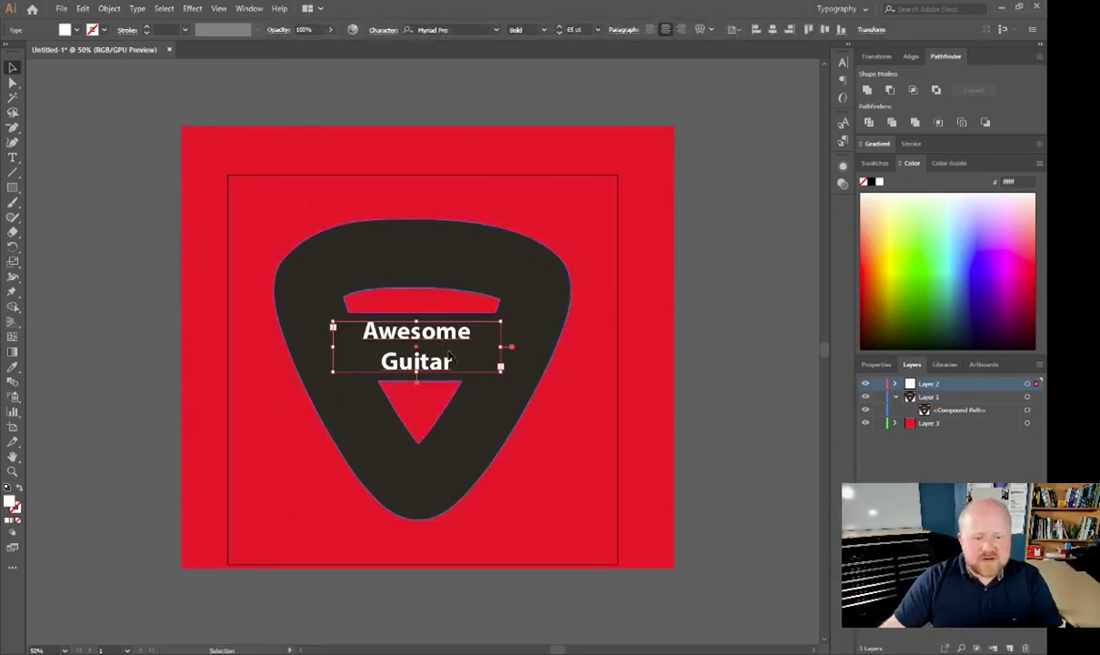
left_click(109, 9)
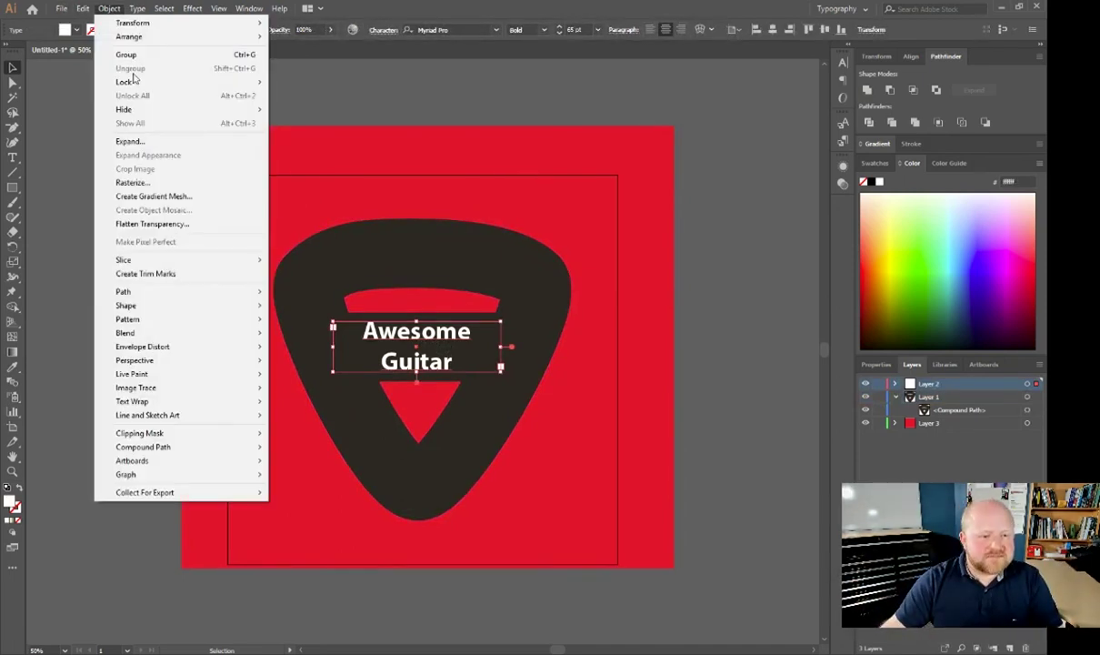
left_click(142, 138)
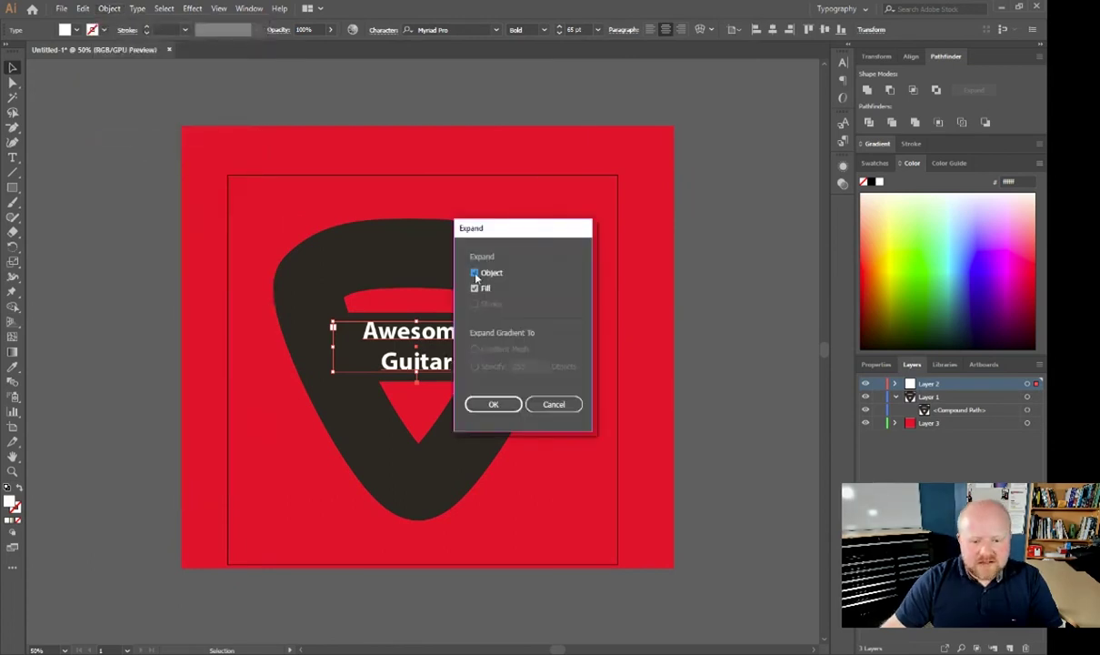
left_click(496, 404)
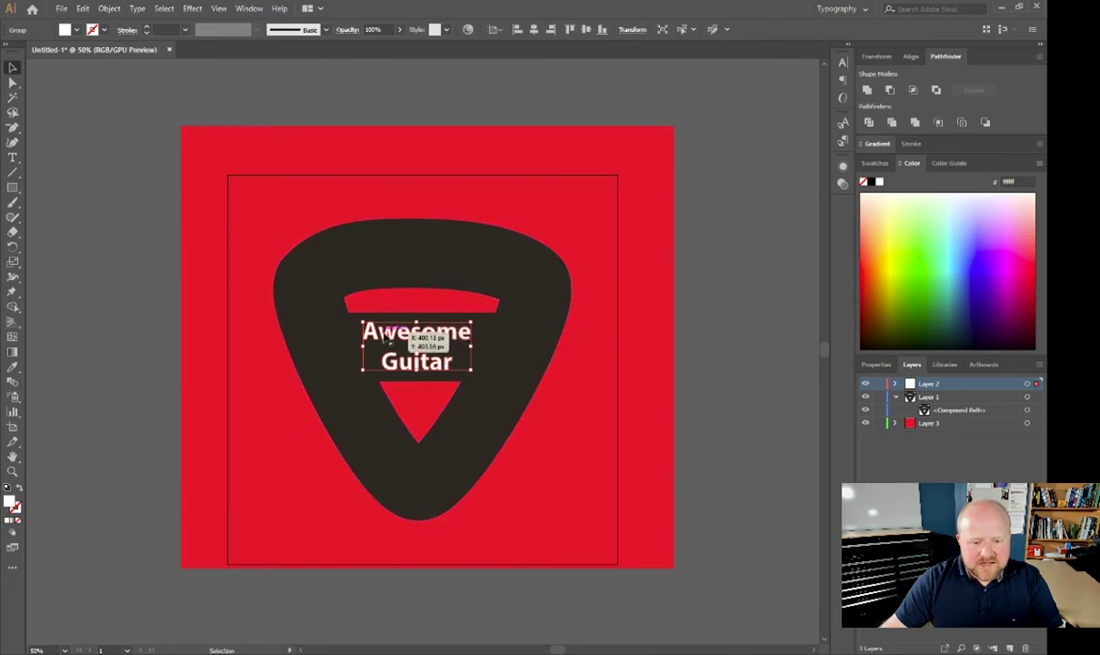
left_click(611, 406)
left_click(439, 336)
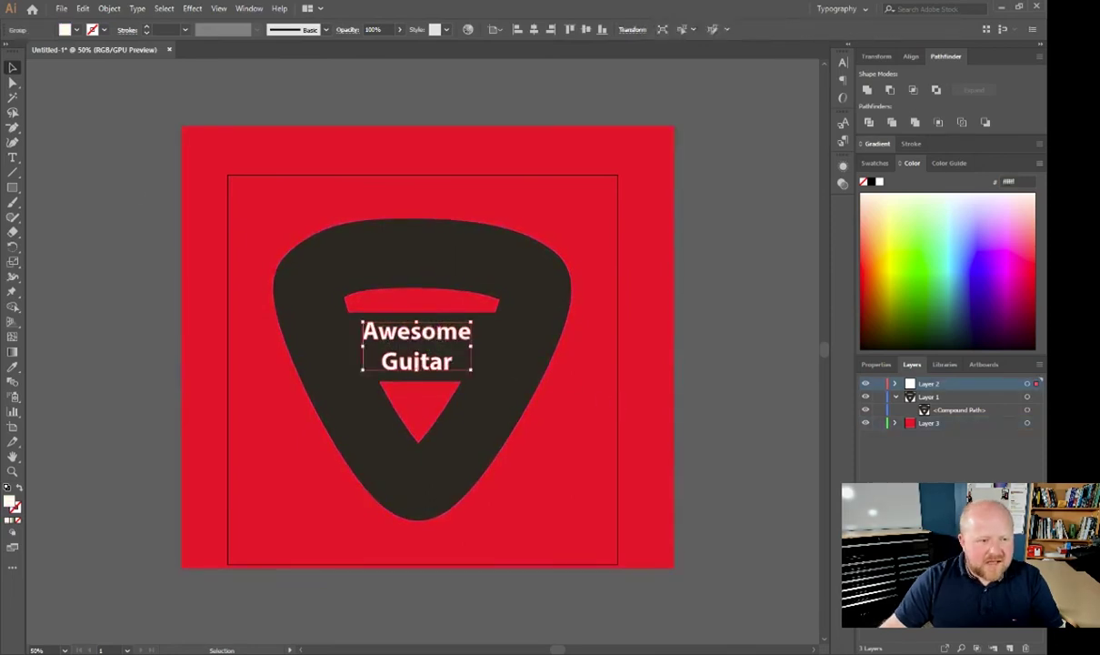
Experiment with nudging the outlined text and reshaping the o's counter, undoing both.
left_click(13, 83)
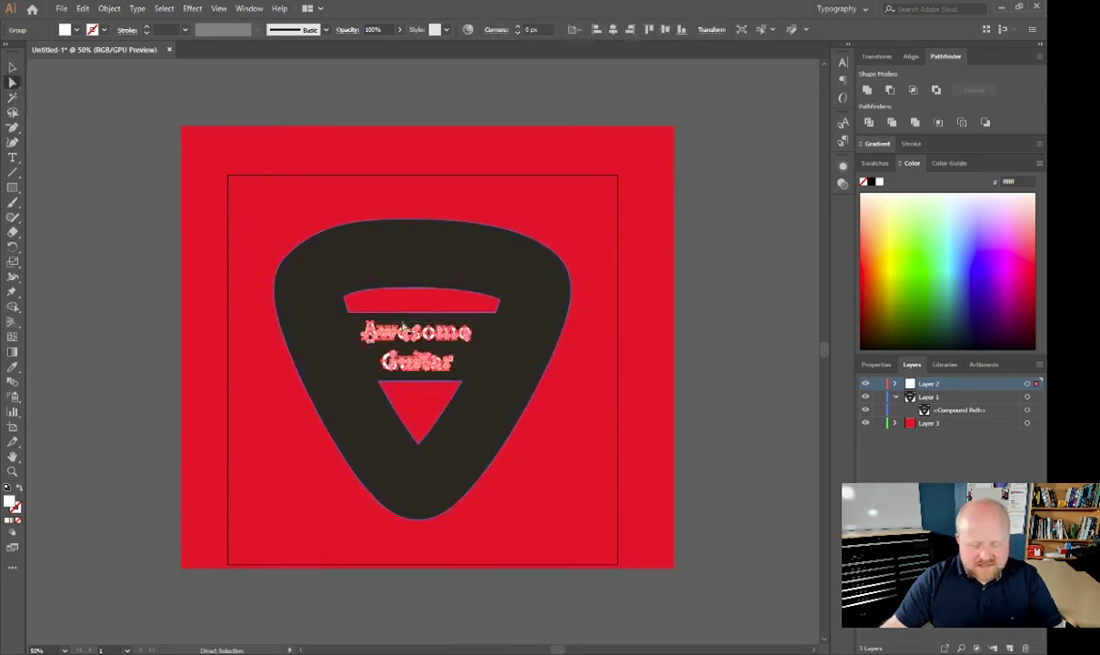
scroll(409, 332, "up", 2)
scroll(409, 333, "up", 1)
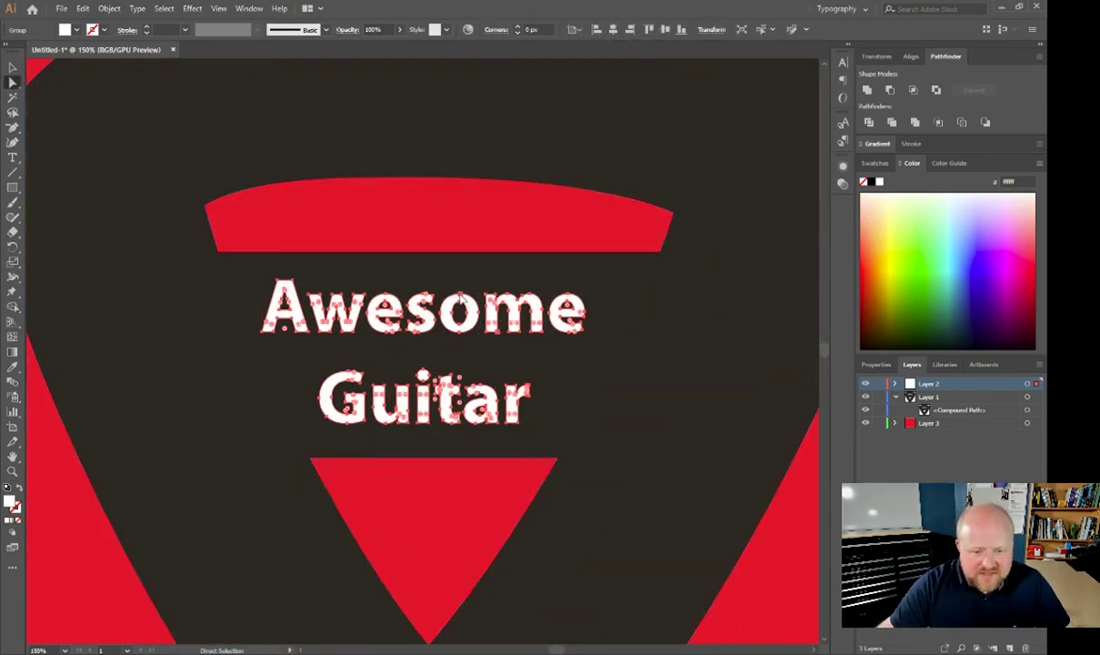
left_click_drag(460, 300, 463, 285)
key("ctrl+z")
left_click(479, 304)
left_click(459, 307)
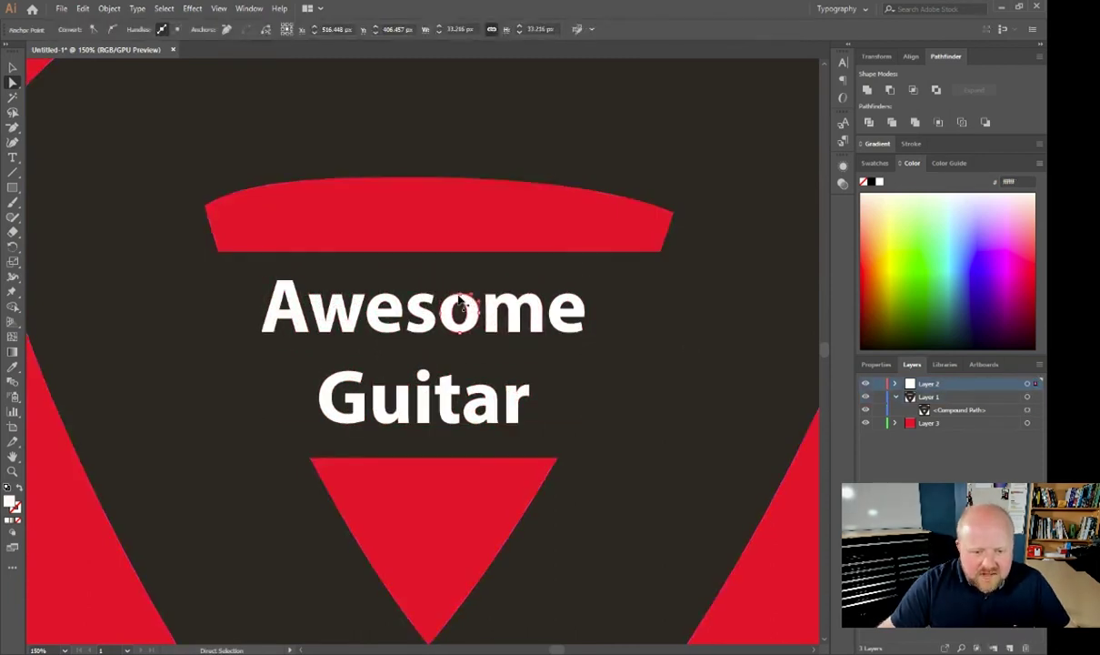
left_click(461, 295)
left_click_drag(461, 295, 460, 267)
key("ctrl+z")
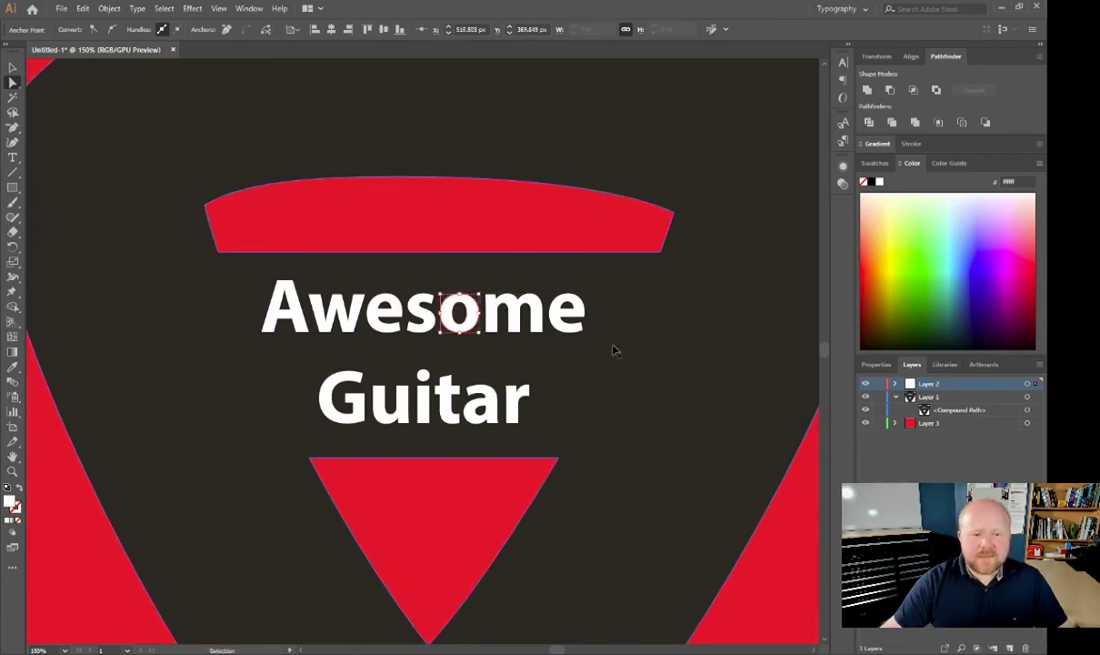
Revert to live Awesome Guitar text and paste a hidden in-place copy named 'Safety text'.
left_click(614, 349)
left_click(574, 357)
key("ctrl+z")
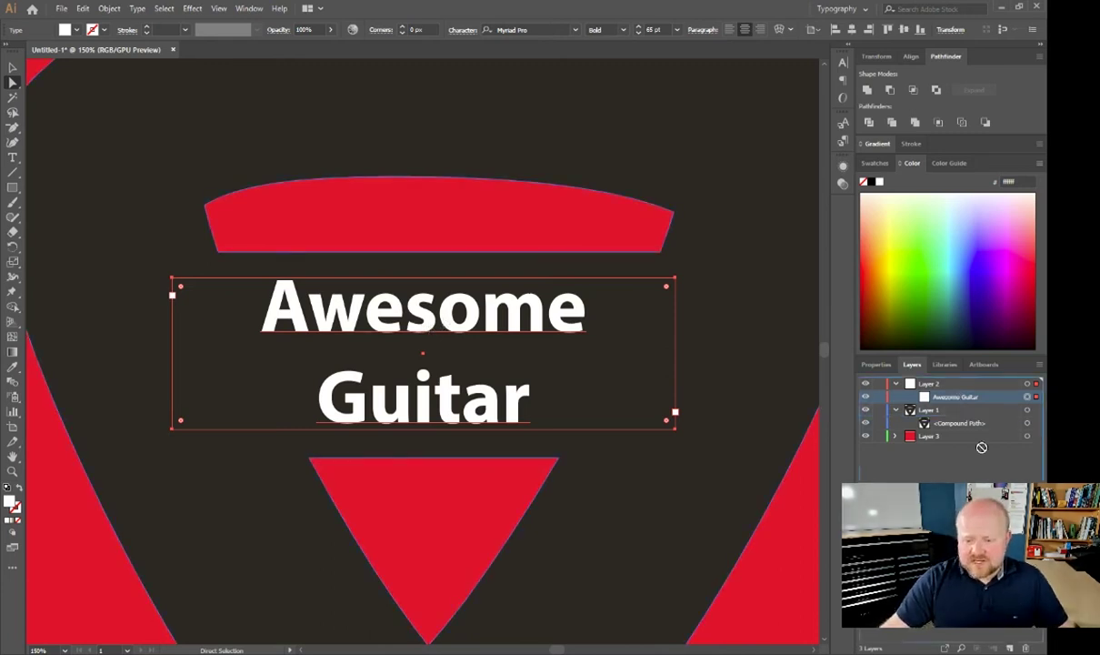
left_click(953, 401)
key("ctrl+c")
key("ctrl+f")
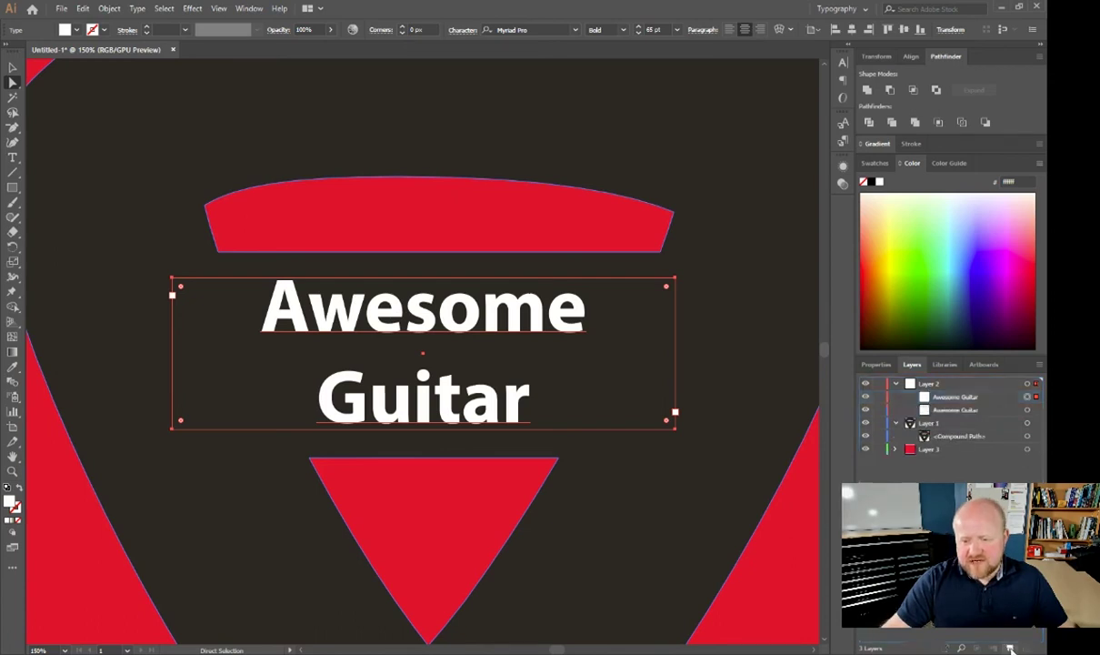
left_click(864, 397)
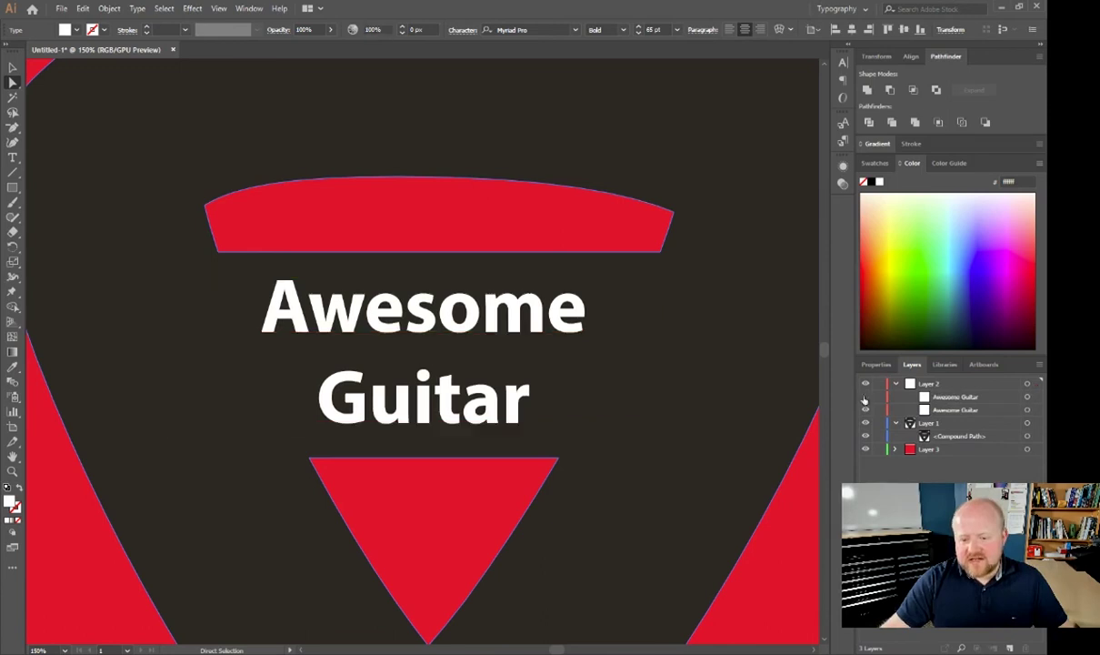
double_click(957, 397)
type("O")
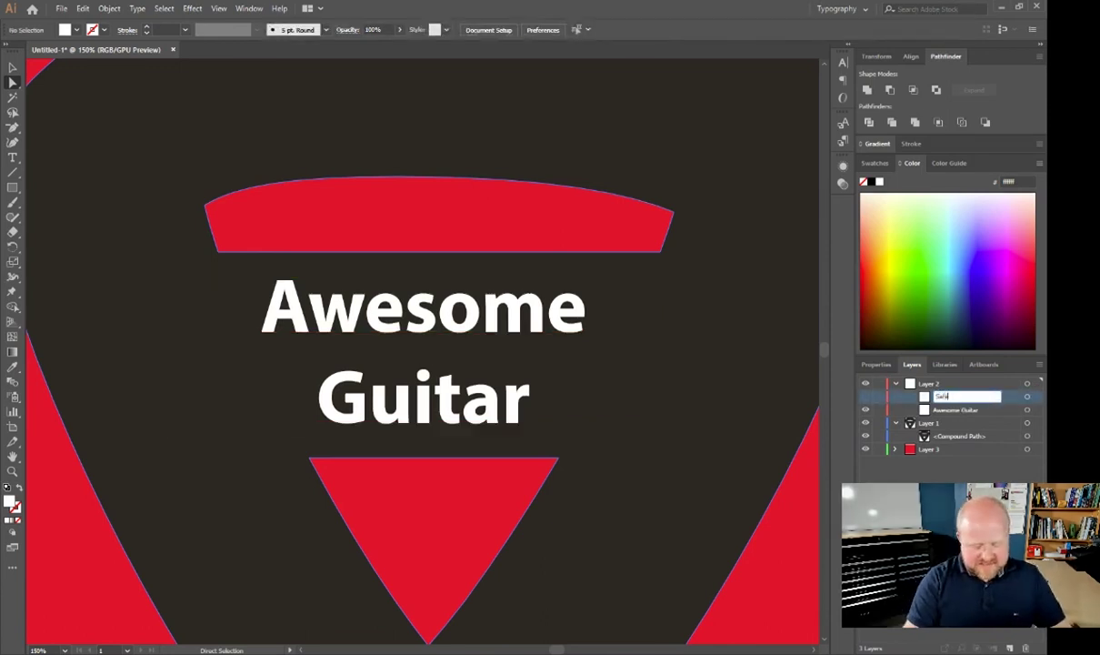
type("afety tex")
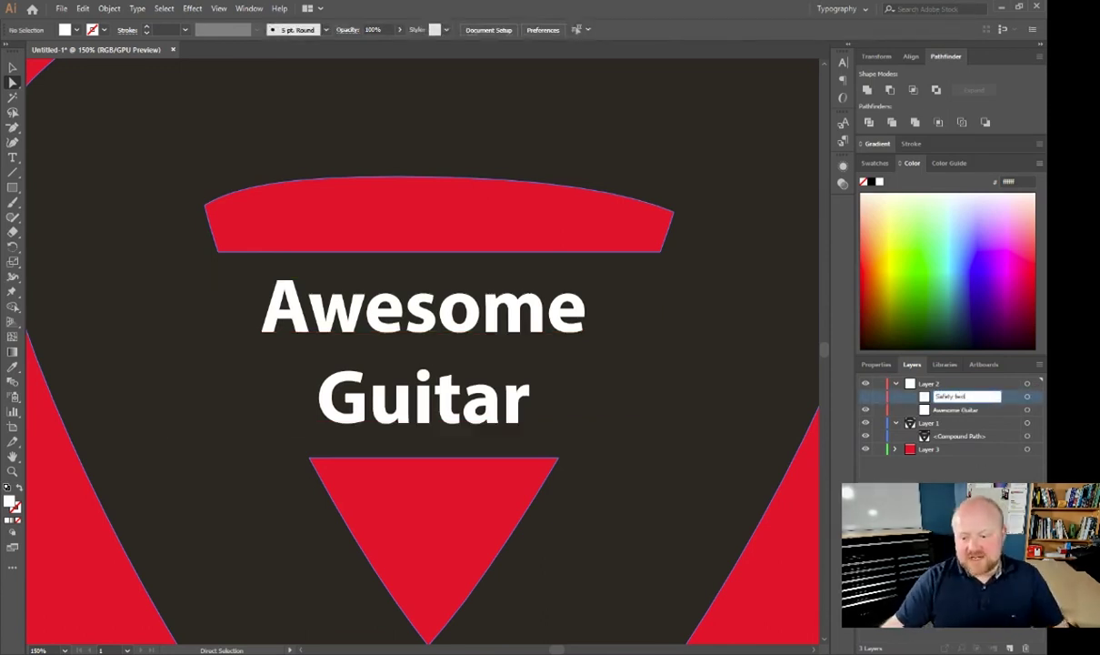
type("t")
key("Return")
Select the original Awesome Guitar text and open the Object menu.
left_click(1036, 412)
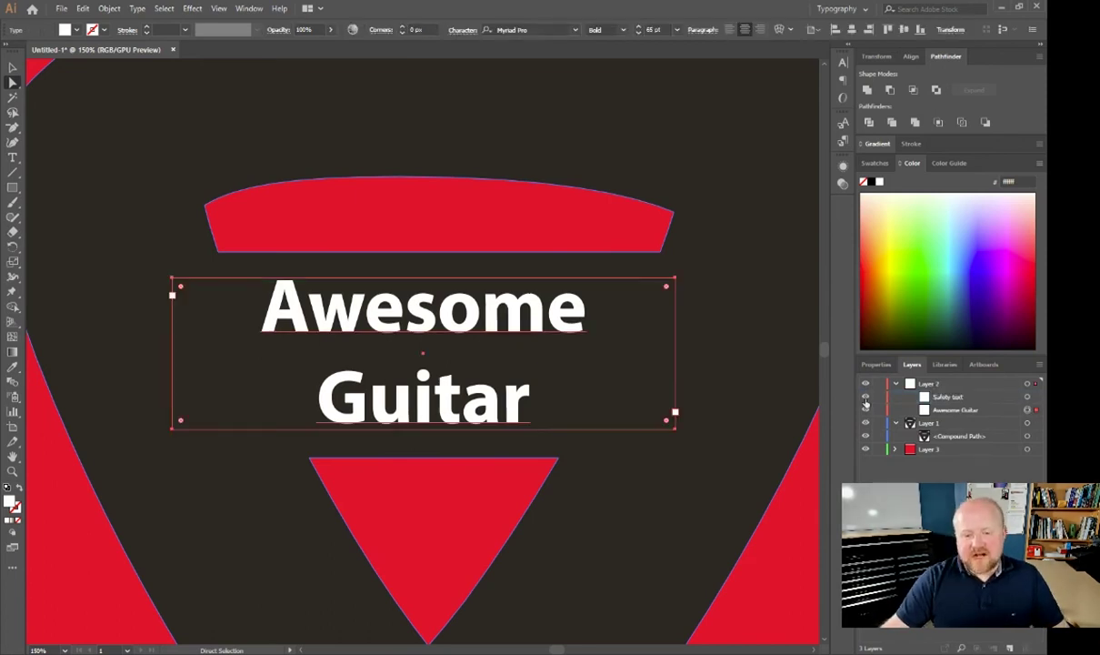
left_click(966, 409)
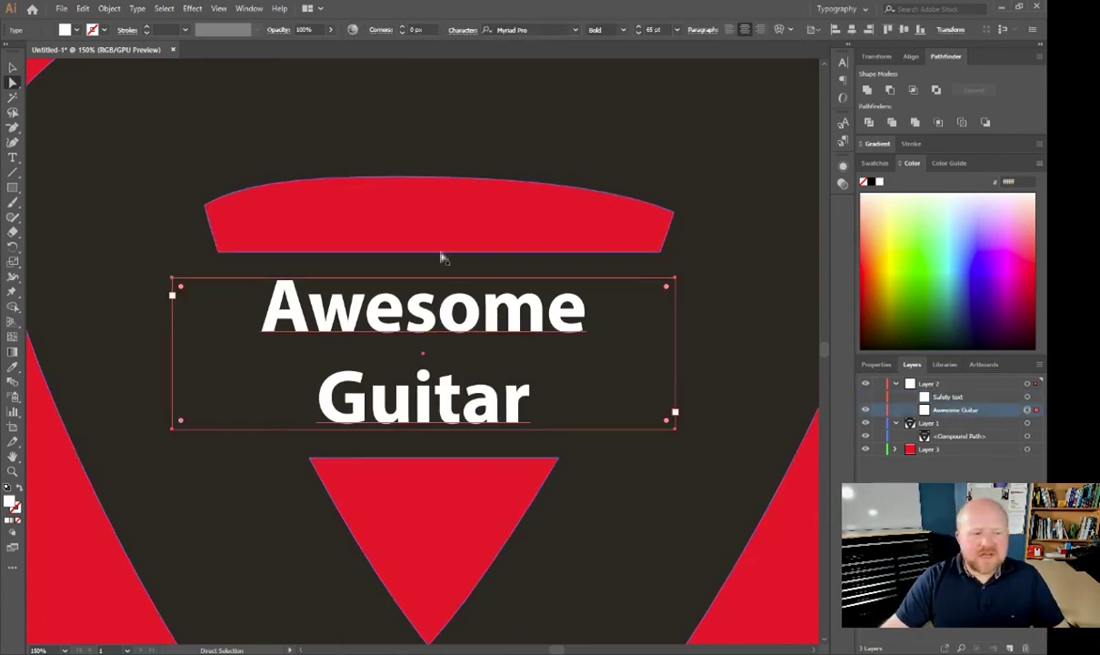
left_click(109, 8)
Expand the text to outlines, select it with the pick, and apply Minus Front.
left_click(127, 134)
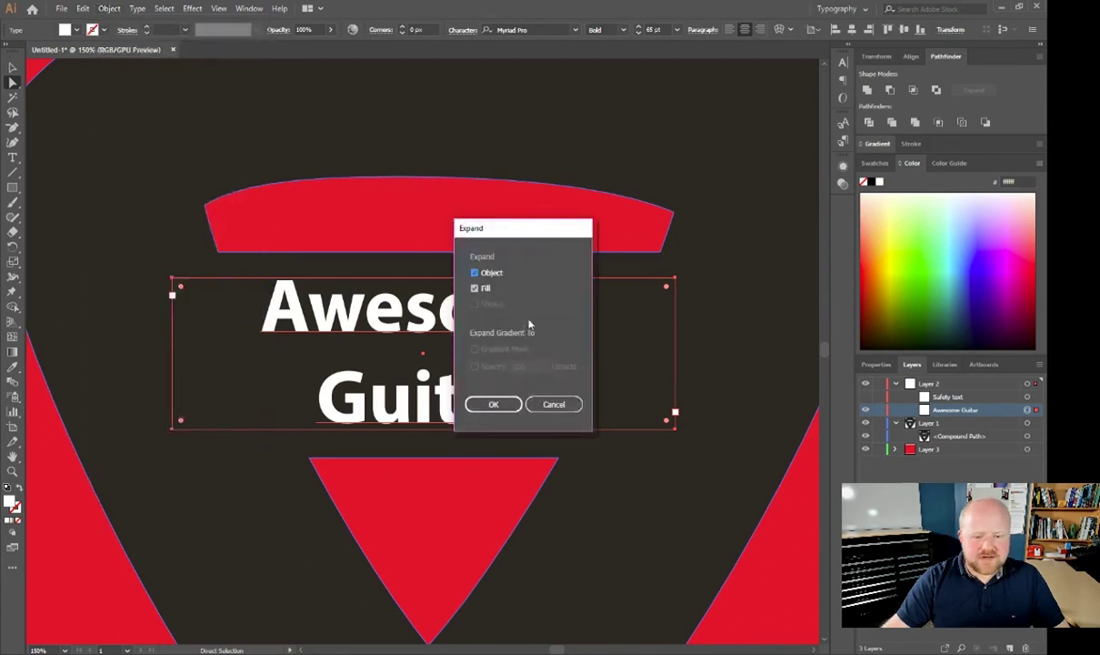
left_click(493, 406)
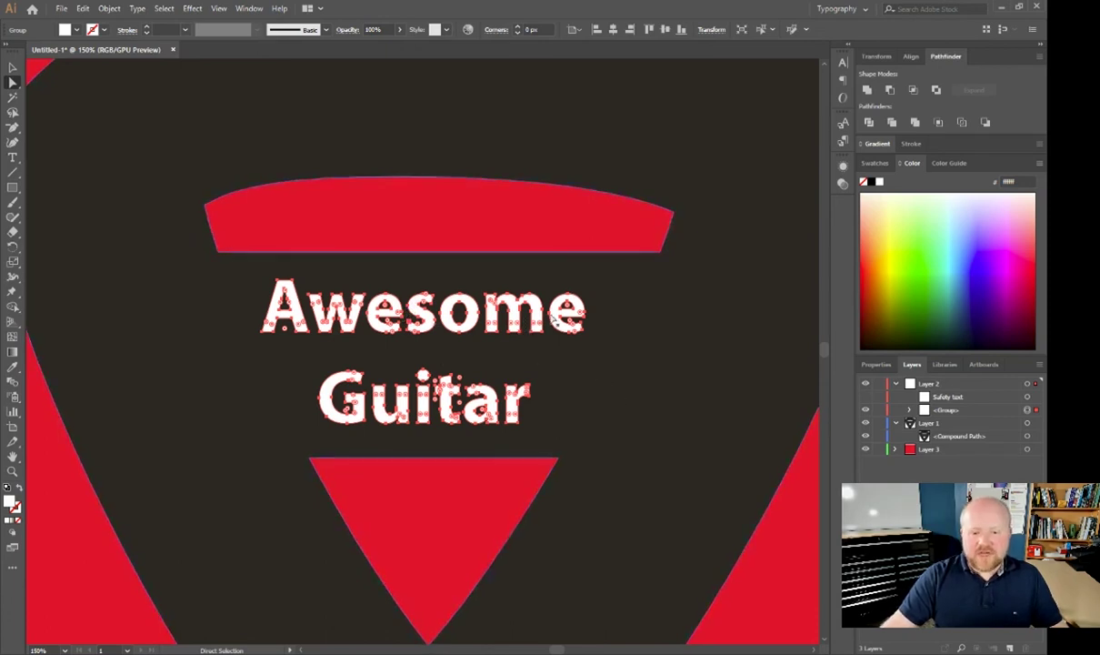
left_click(964, 412)
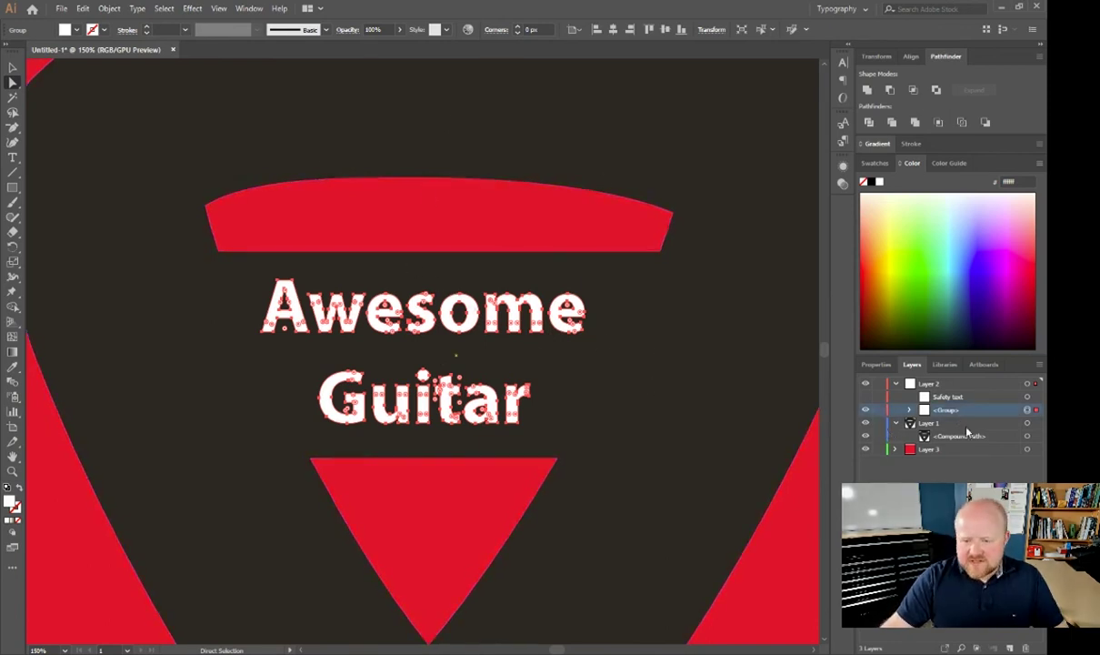
left_click(966, 456)
left_click(941, 423, "alt+shift")
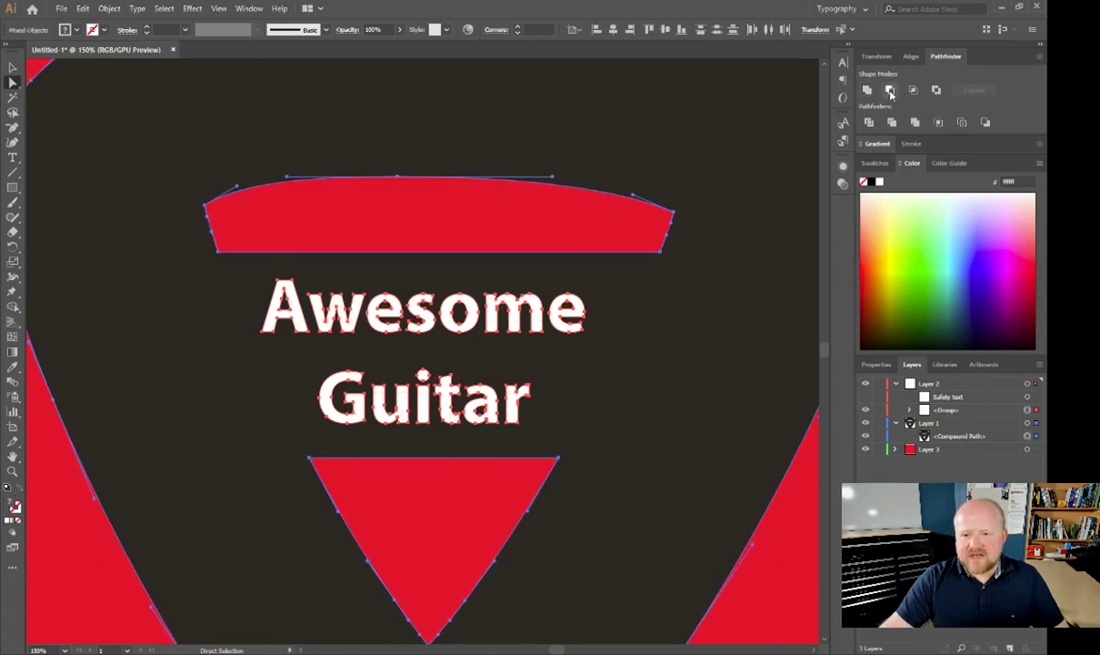
left_click(891, 91)
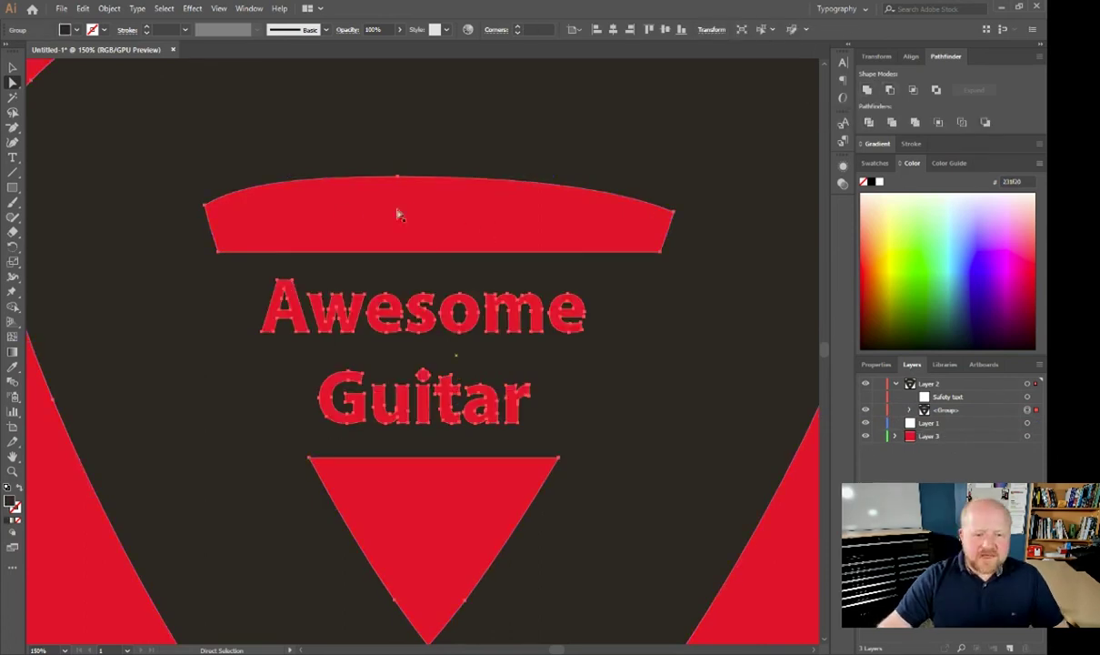
Select the red background rectangle, drag it off the artboard and delete it.
left_click(14, 68)
left_click(41, 71)
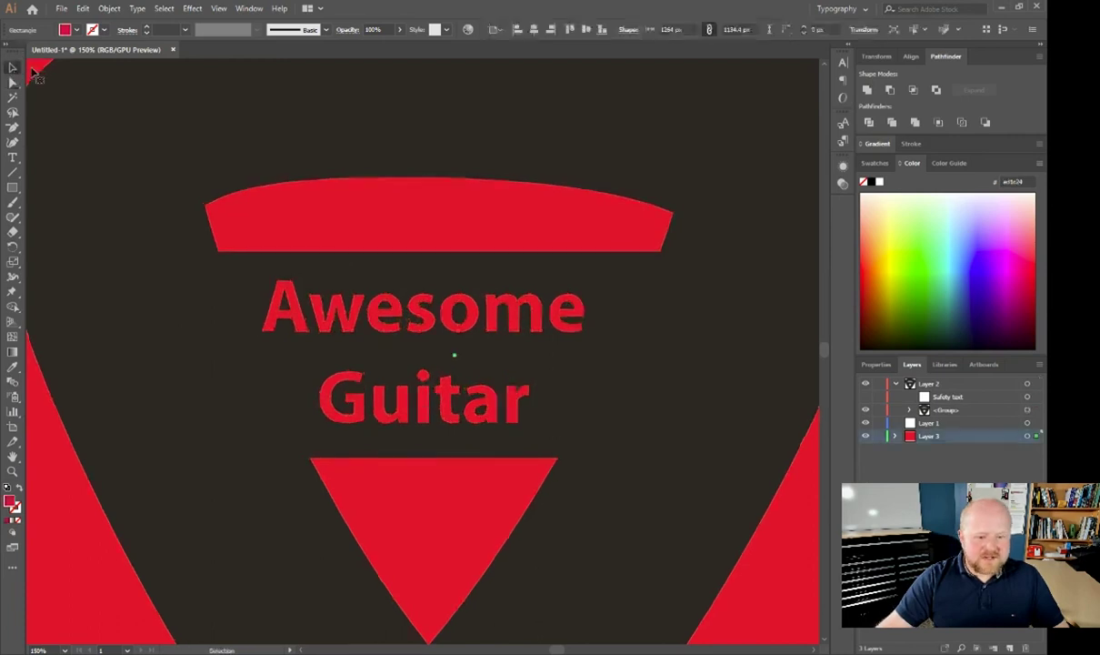
key("ctrl+minus")
key("ctrl+minus")
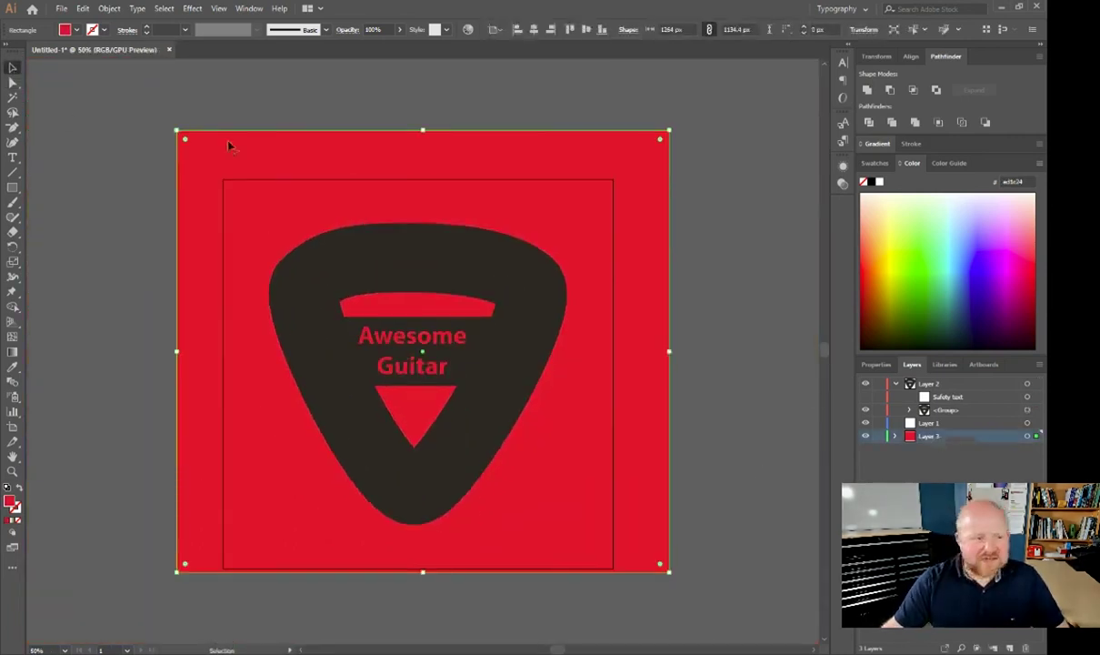
left_click_drag(462, 189, 327, 168)
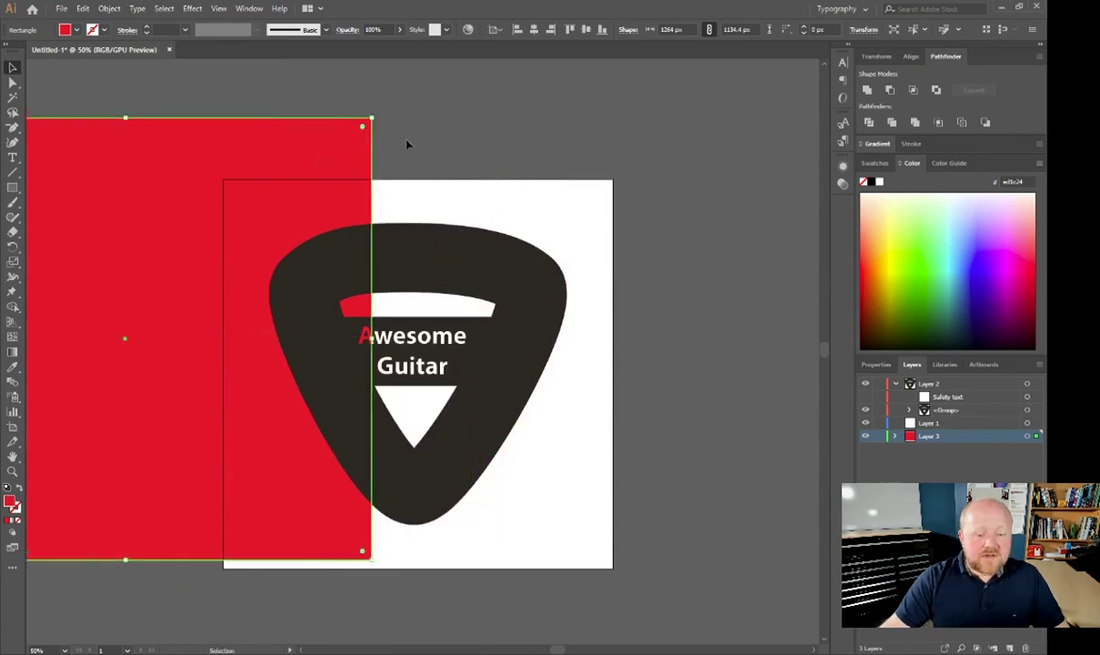
key("Delete")
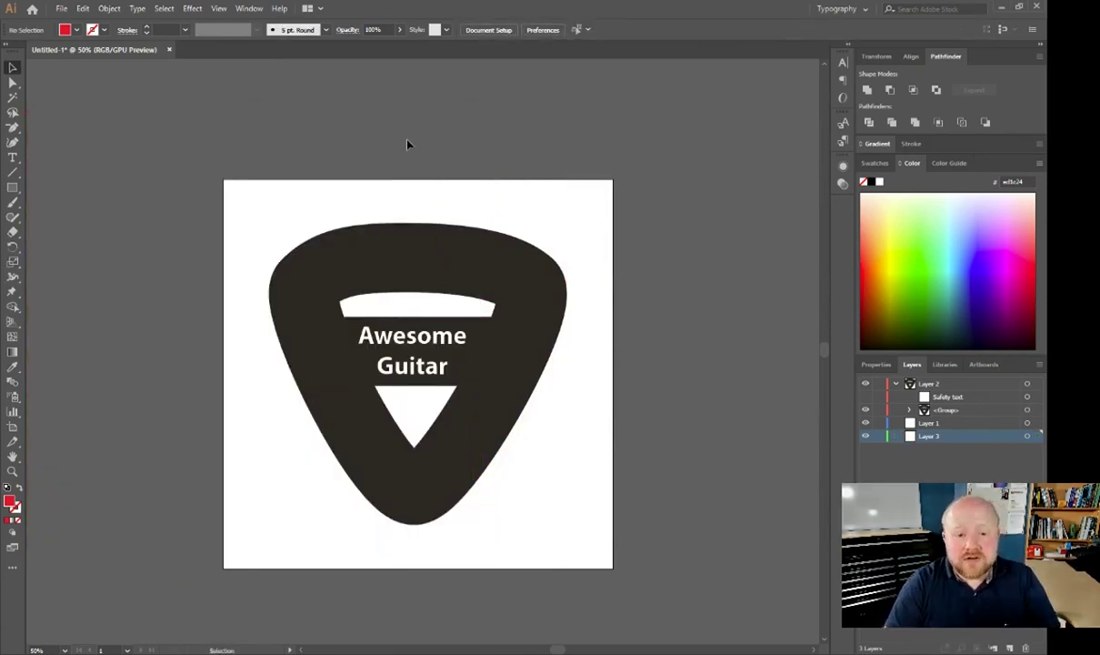
mouse_move(442, 260)
left_mouse_down()
mouse_move(408, 312)
mouse_move(473, 248)
mouse_move(427, 248)
mouse_move(459, 225)
mouse_move(440, 279)
mouse_move(368, 244)
mouse_move(300, 234)
mouse_move(455, 229)
mouse_move(446, 270)
left_mouse_up()
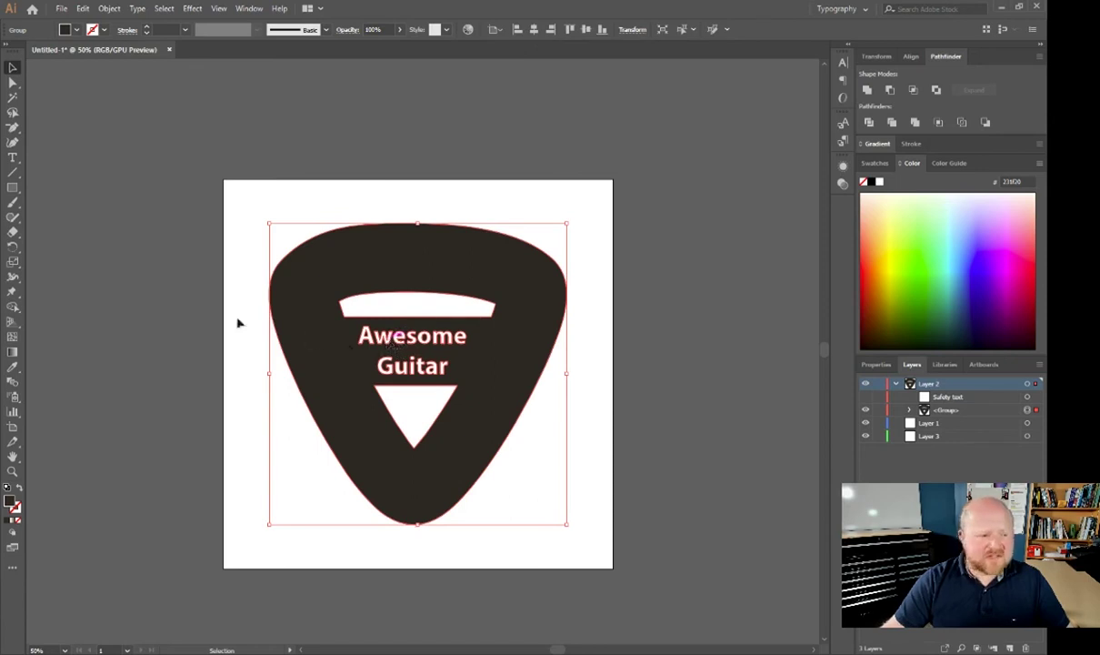
left_click(13, 188)
left_click(13, 188)
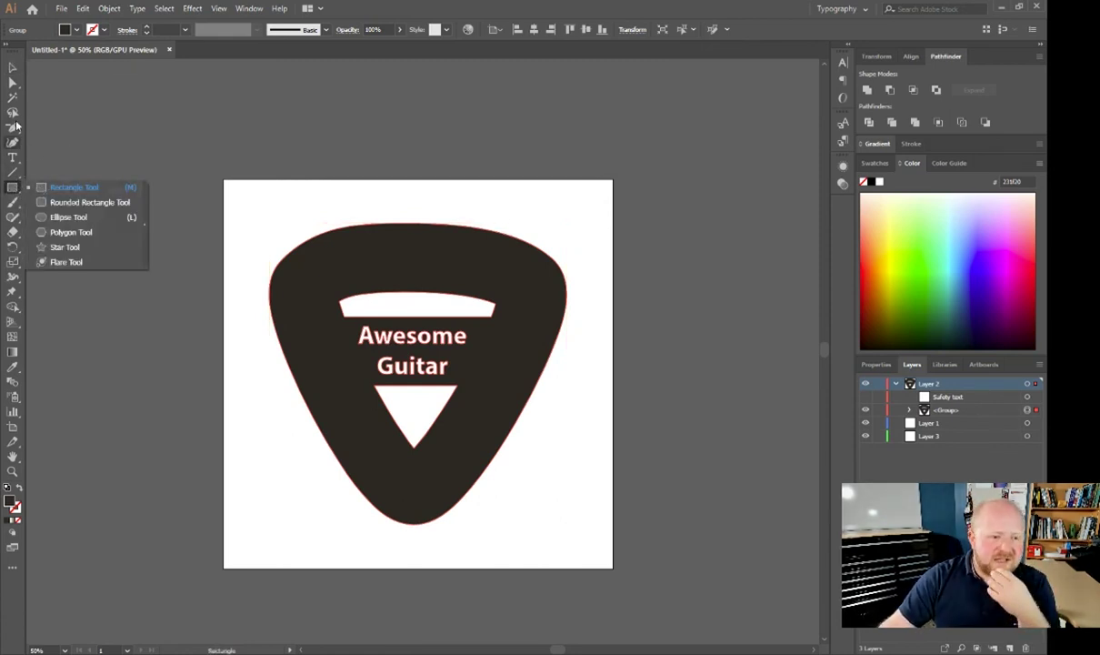
left_click(13, 67)
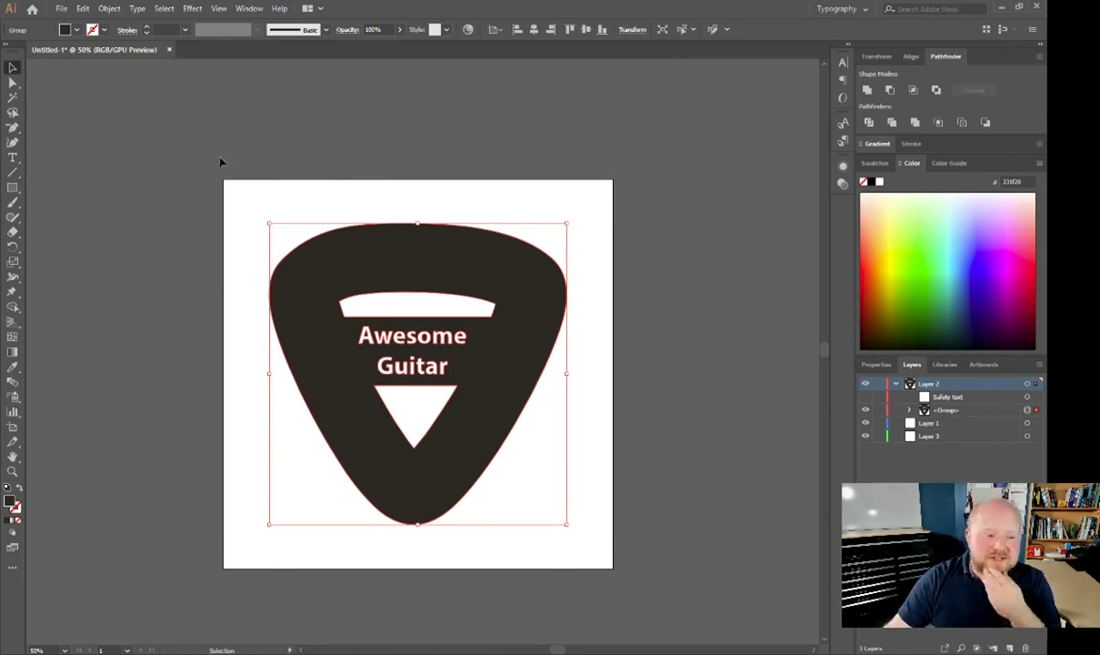
In Save As, name the file 'pick logo' and choose Adobe PDF (*.PDF) as the type.
left_click(62, 10)
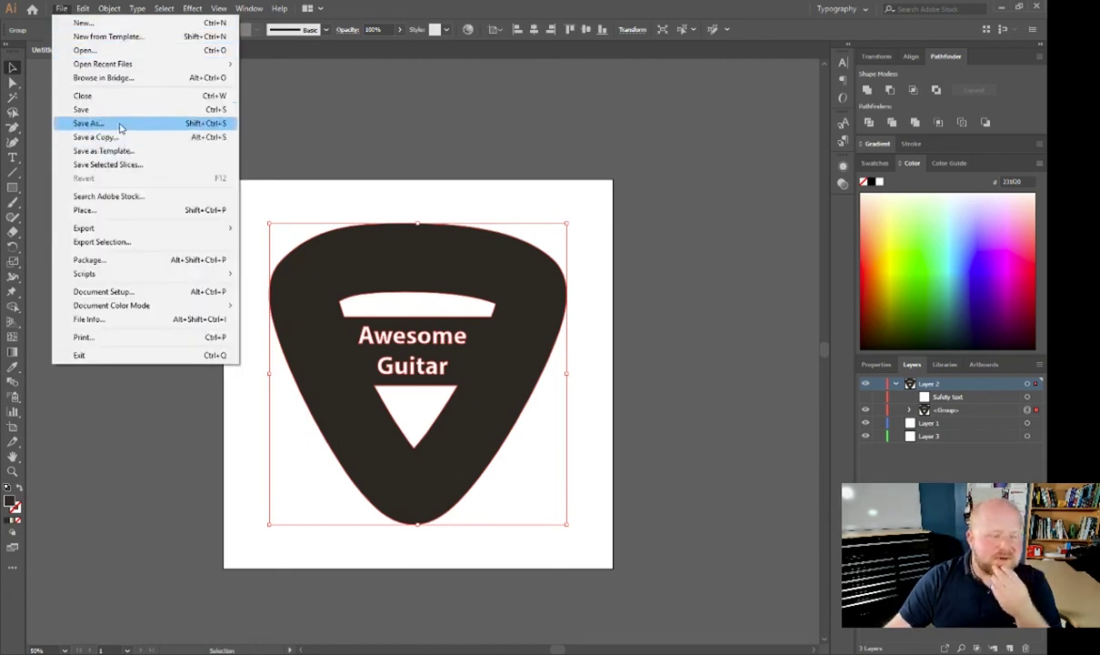
left_click(96, 123)
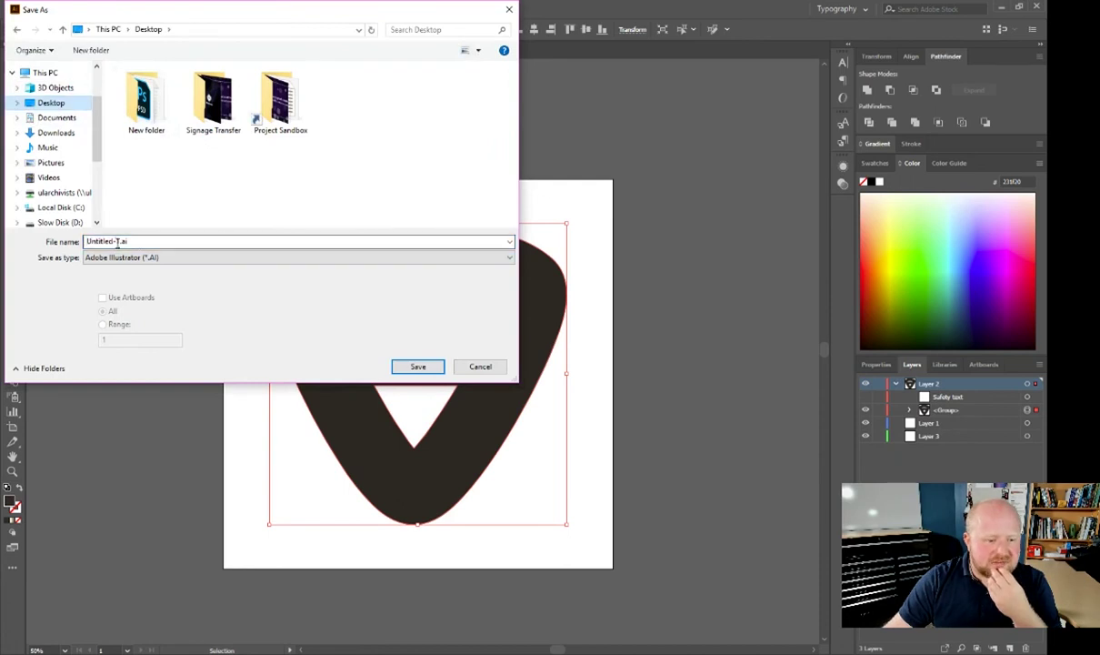
double_click(119, 241)
type("pick lo")
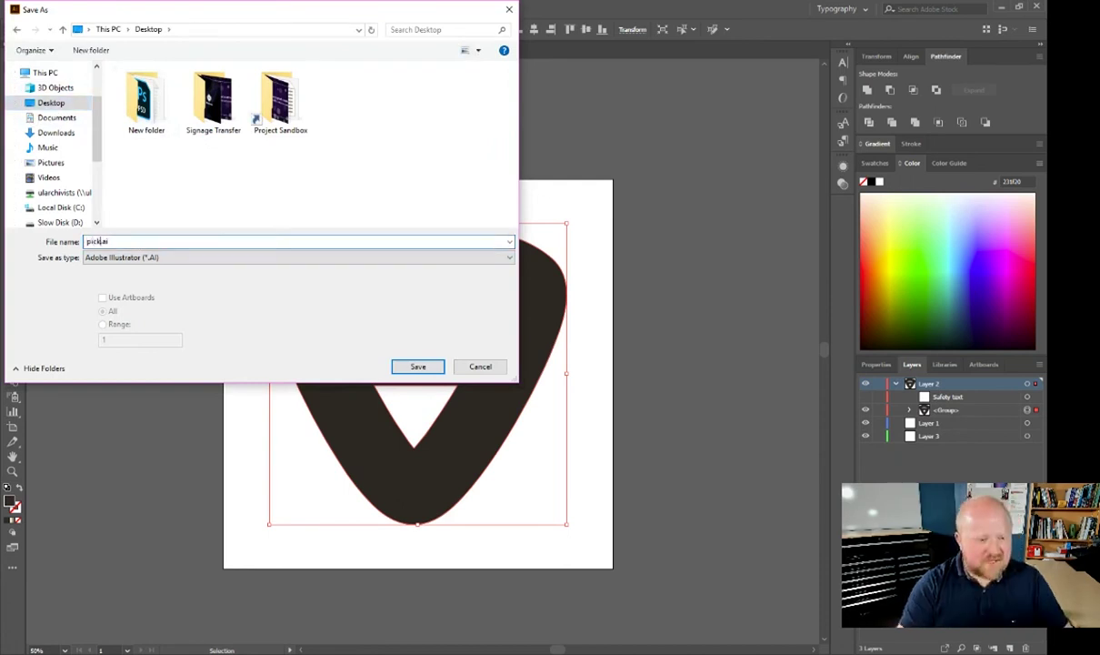
type("go")
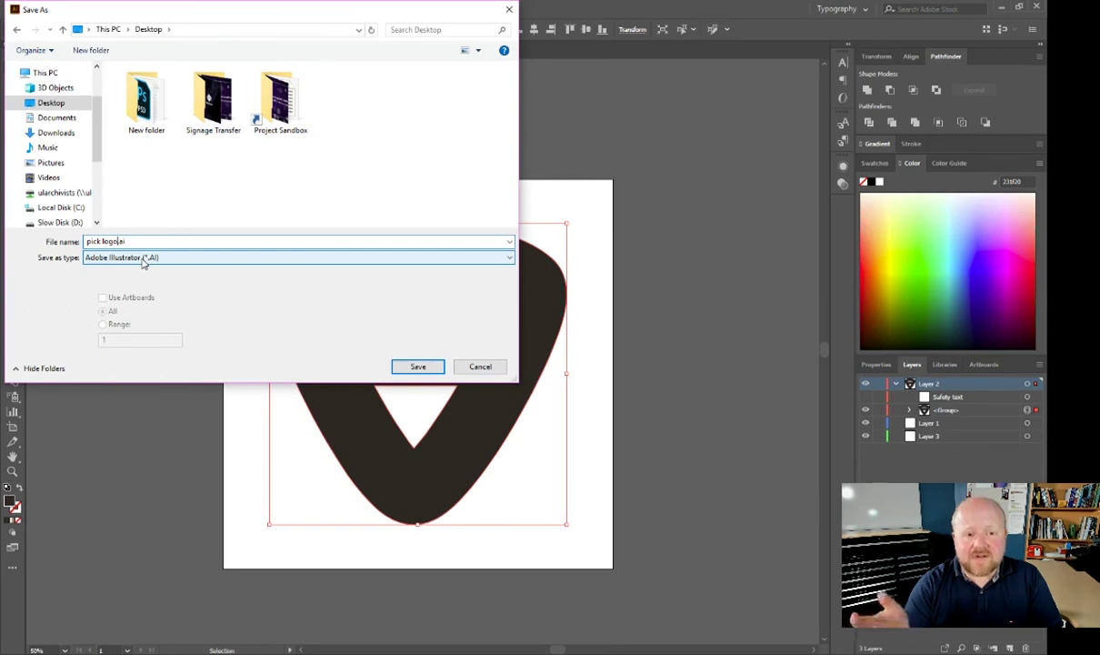
left_click(142, 259)
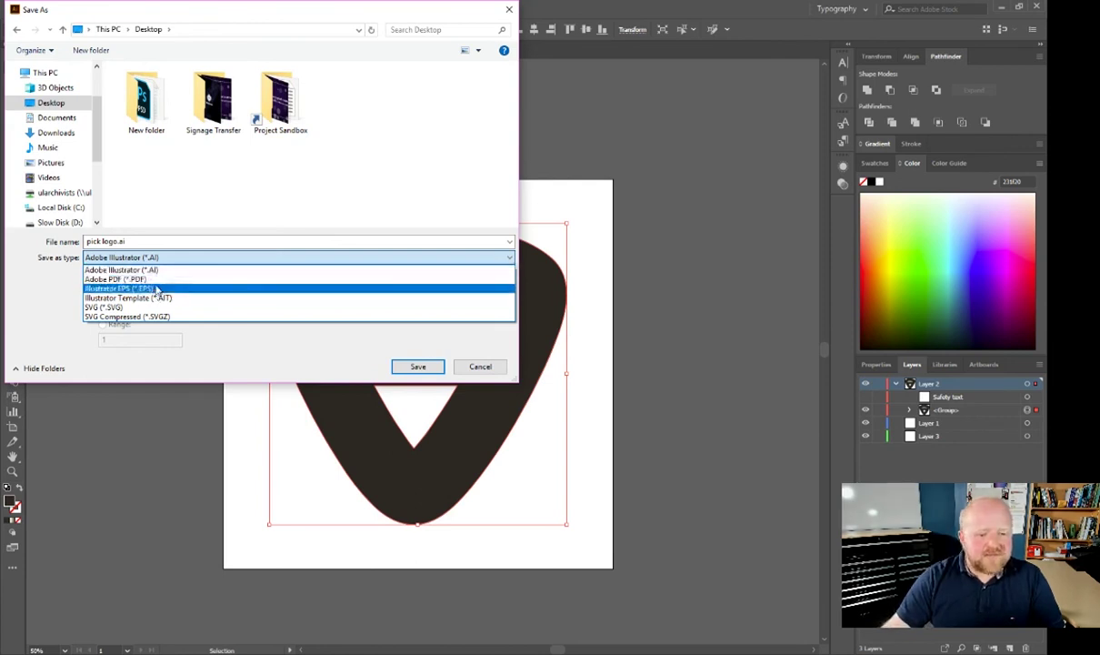
left_click(155, 279)
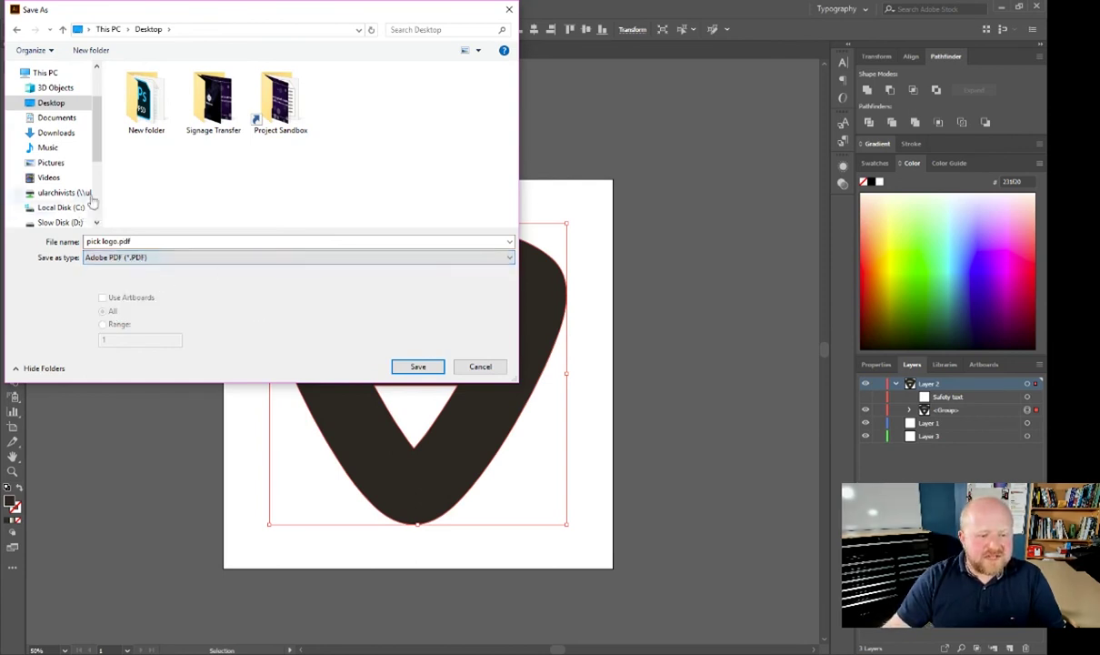
Save pick logo.pdf with Preserve Illustrator Editing Capabilities unchecked and accept the warning.
left_click(417, 367)
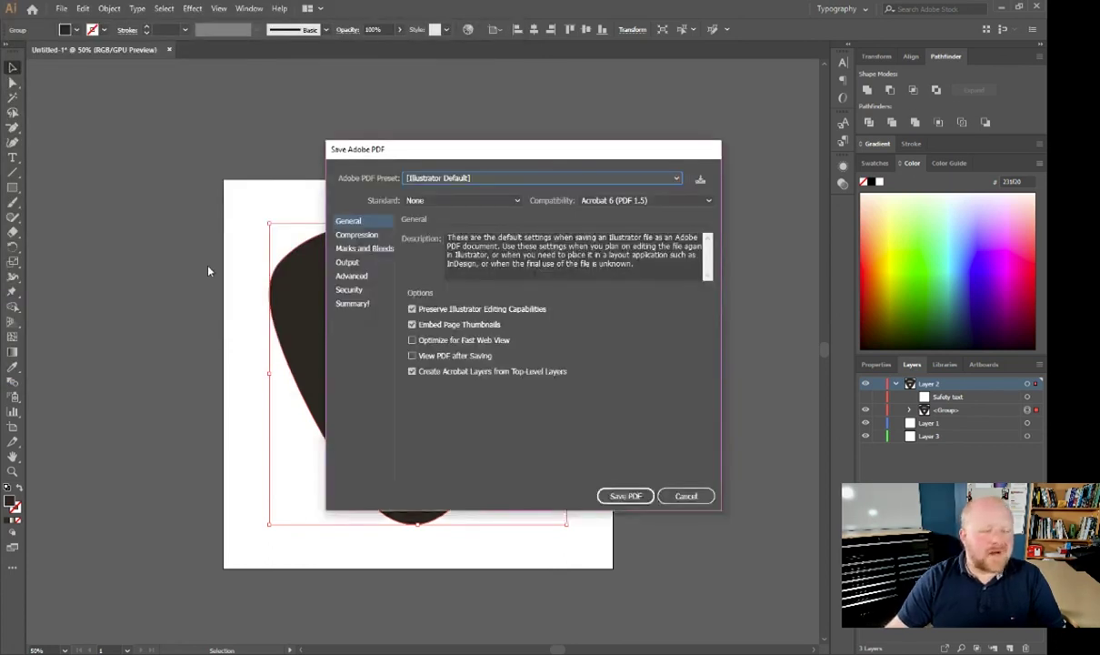
left_click(425, 311)
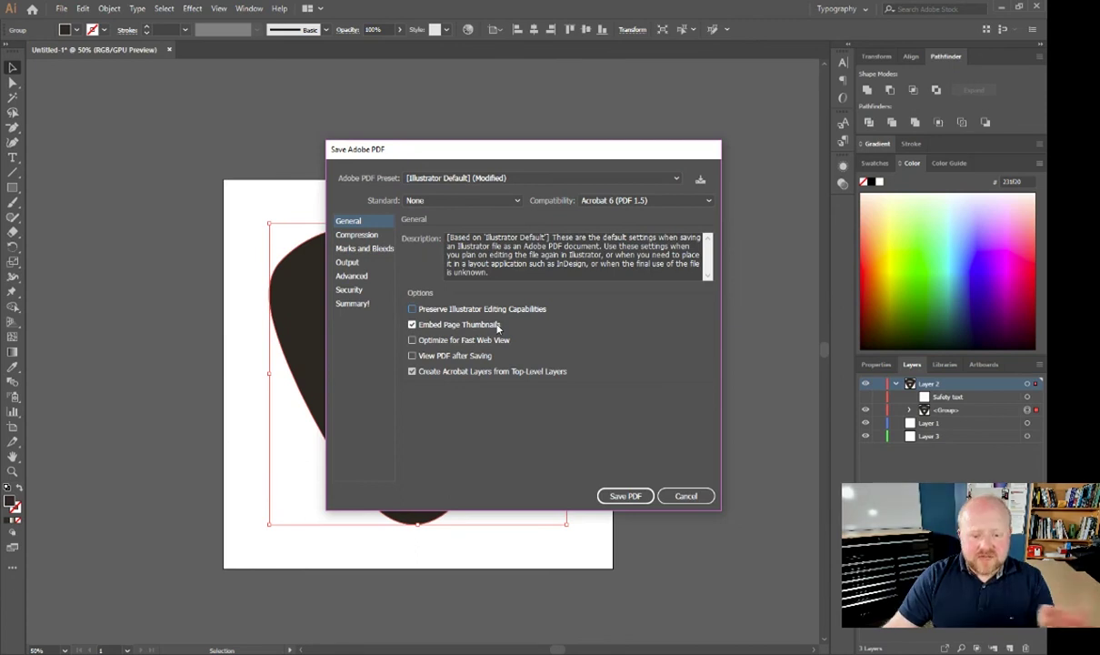
left_click(625, 495)
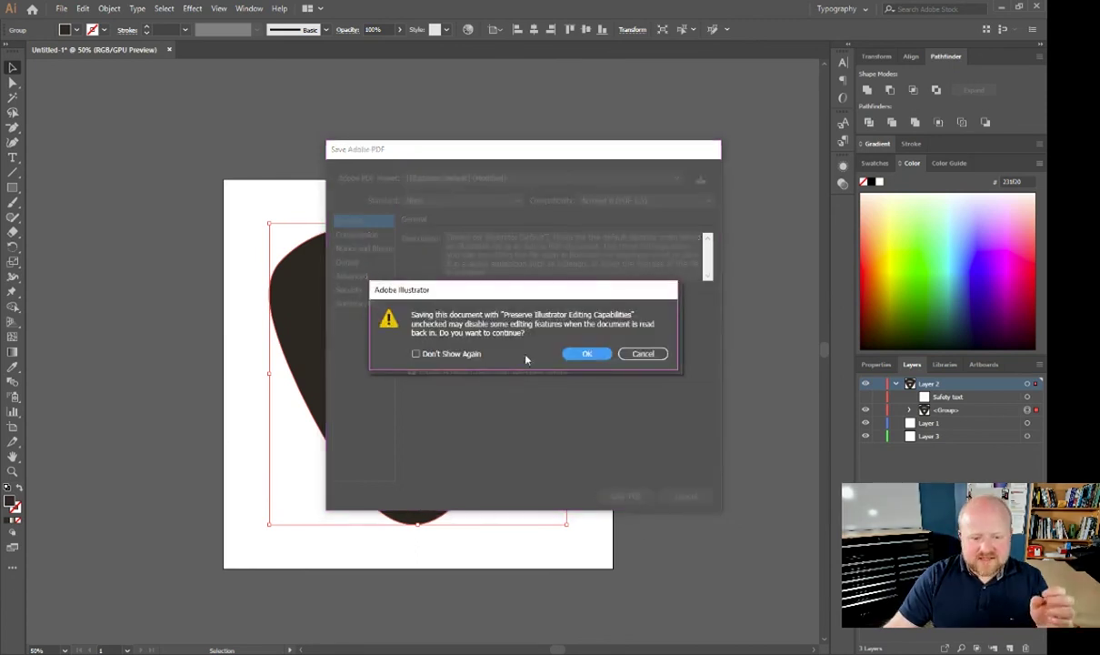
left_click(587, 354)
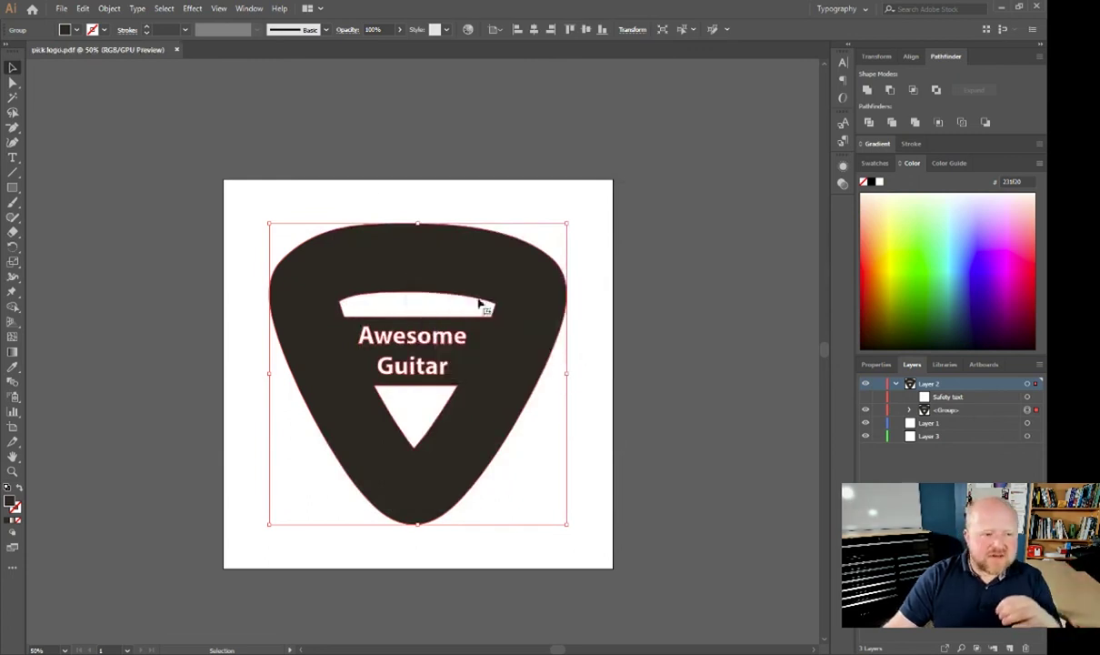
left_click(370, 195)
left_click(532, 264)
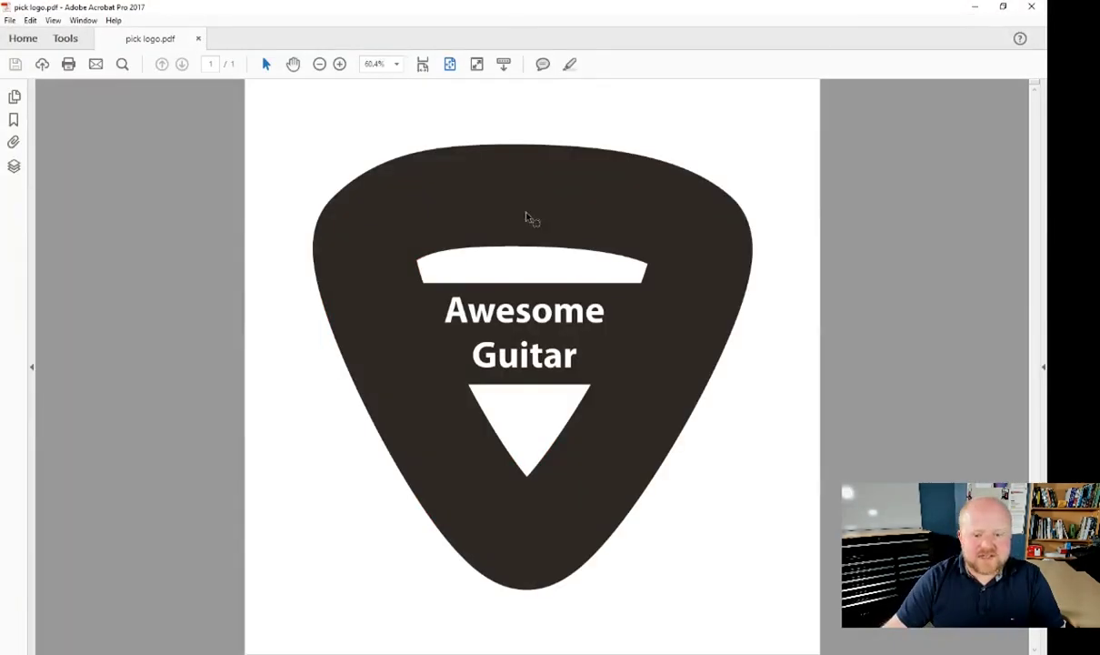
scroll(494, 232, "up", 8)
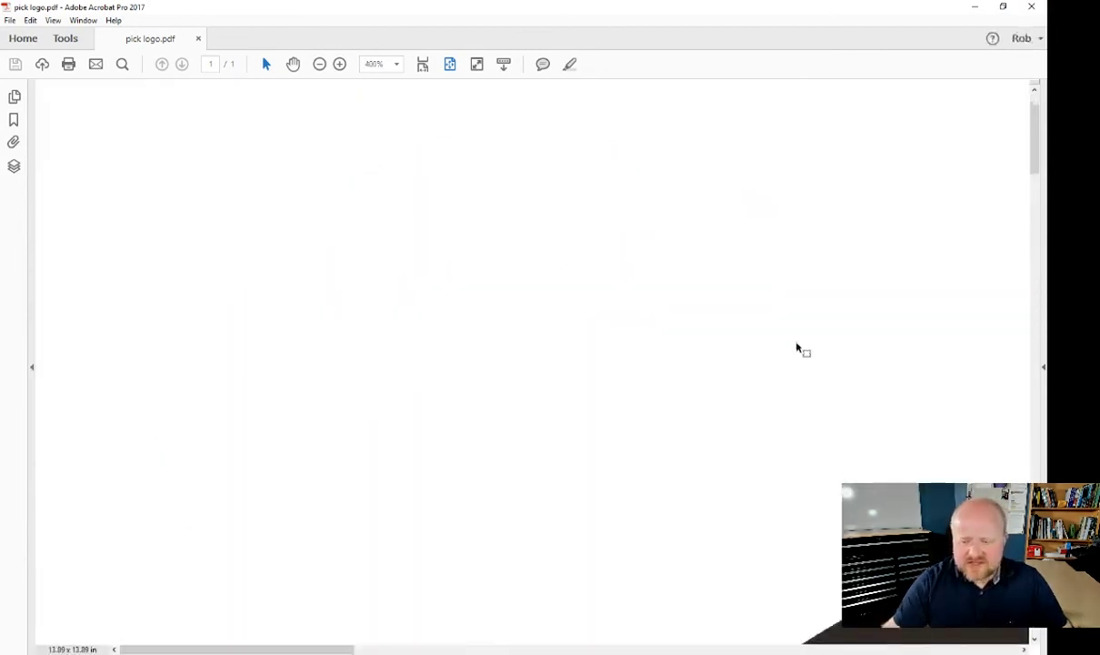
scroll(814, 375, "down", 3)
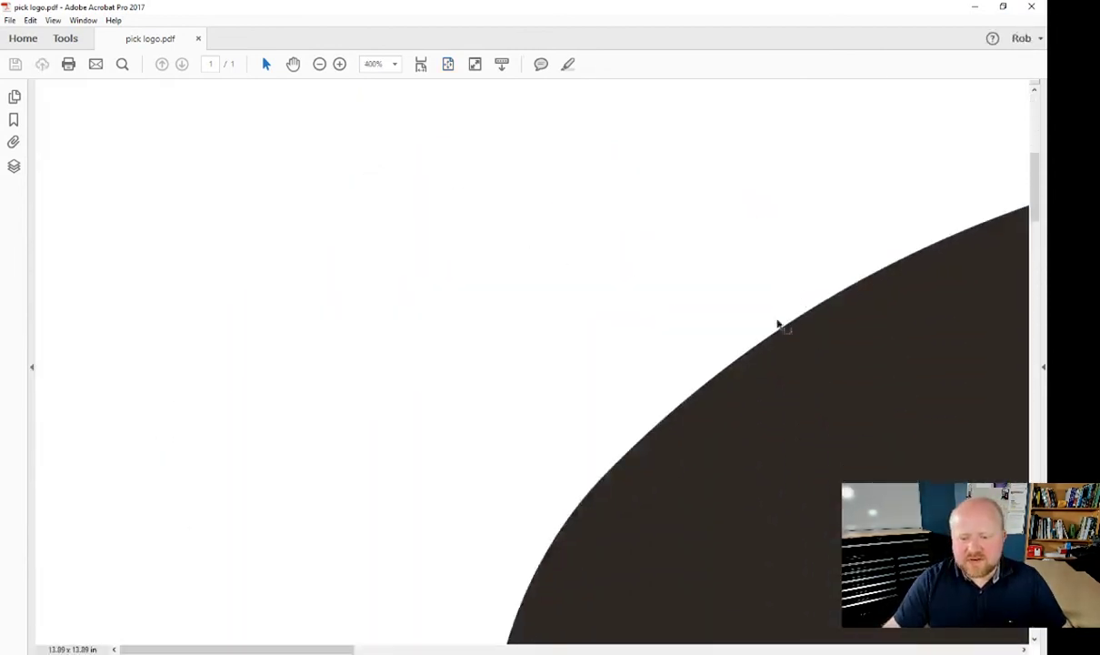
scroll(773, 345, "down", 3)
scroll(809, 364, "down", 4)
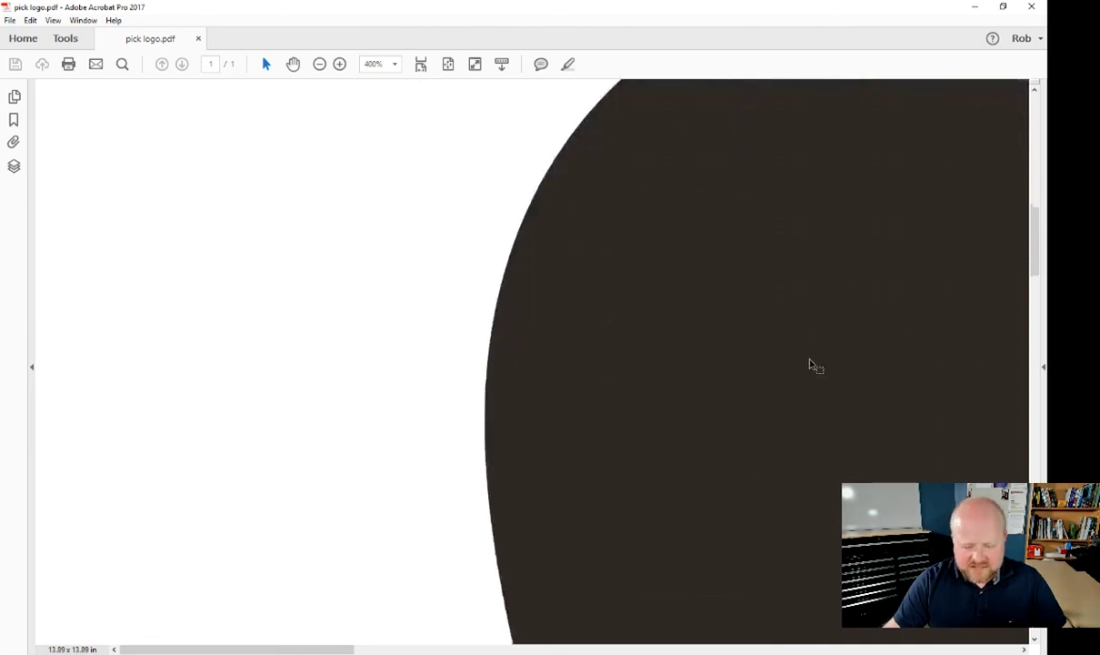
scroll(614, 418, "up", 1)
scroll(691, 391, "up", 1)
Export the artboard through Export for Screens as JPG 100 at 1x scale.
key("alt+Tab")
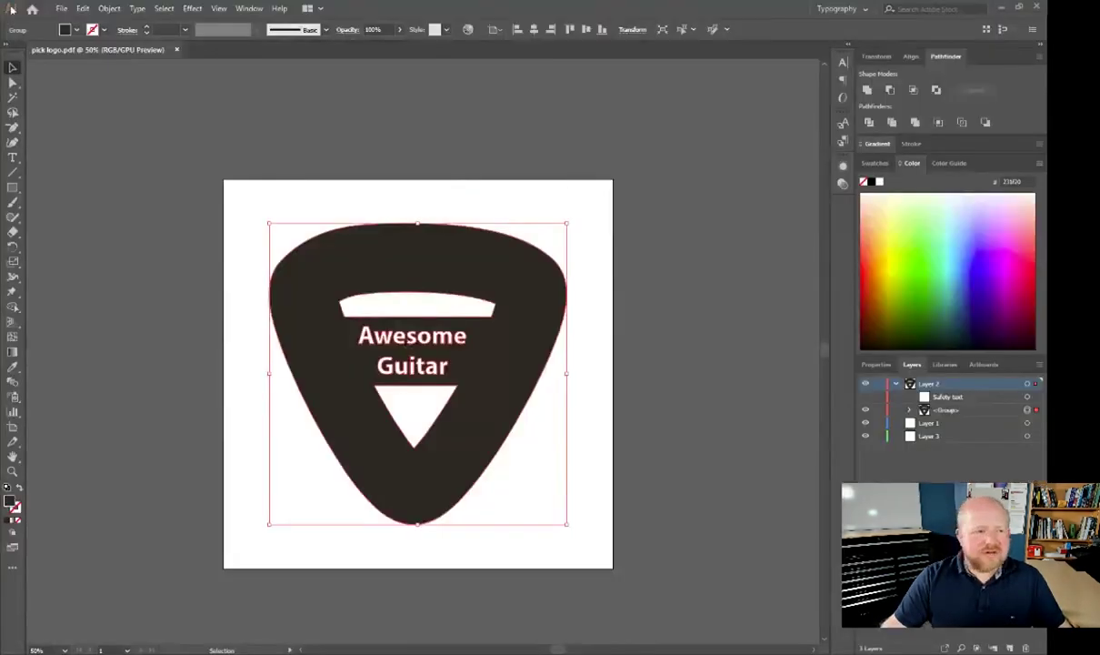
left_click(61, 9)
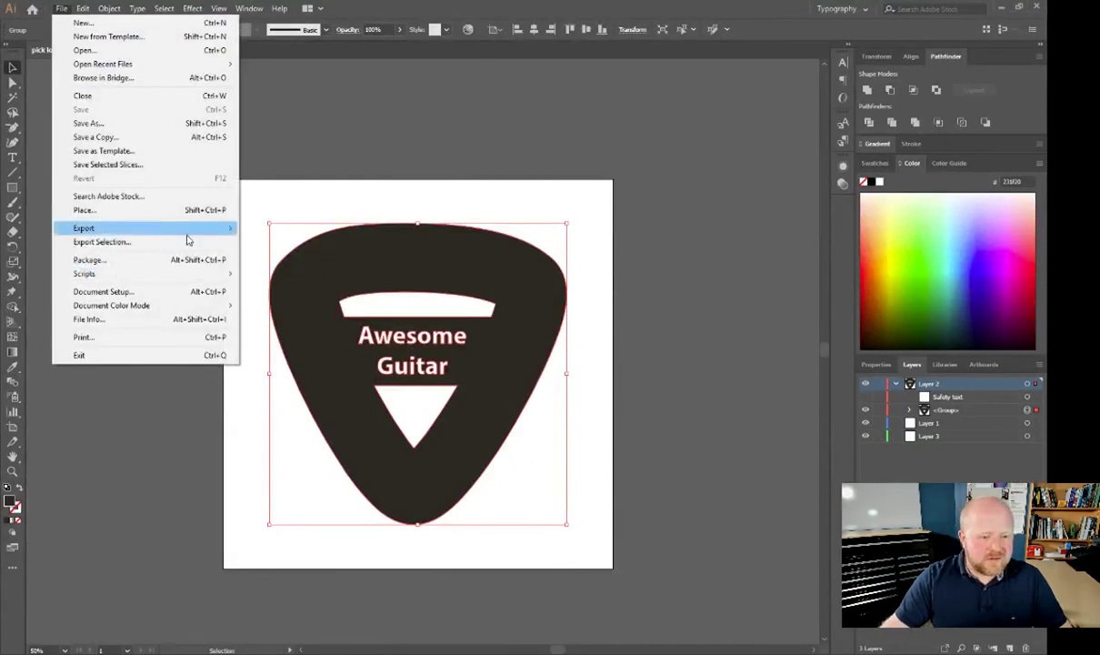
mouse_move(182, 228)
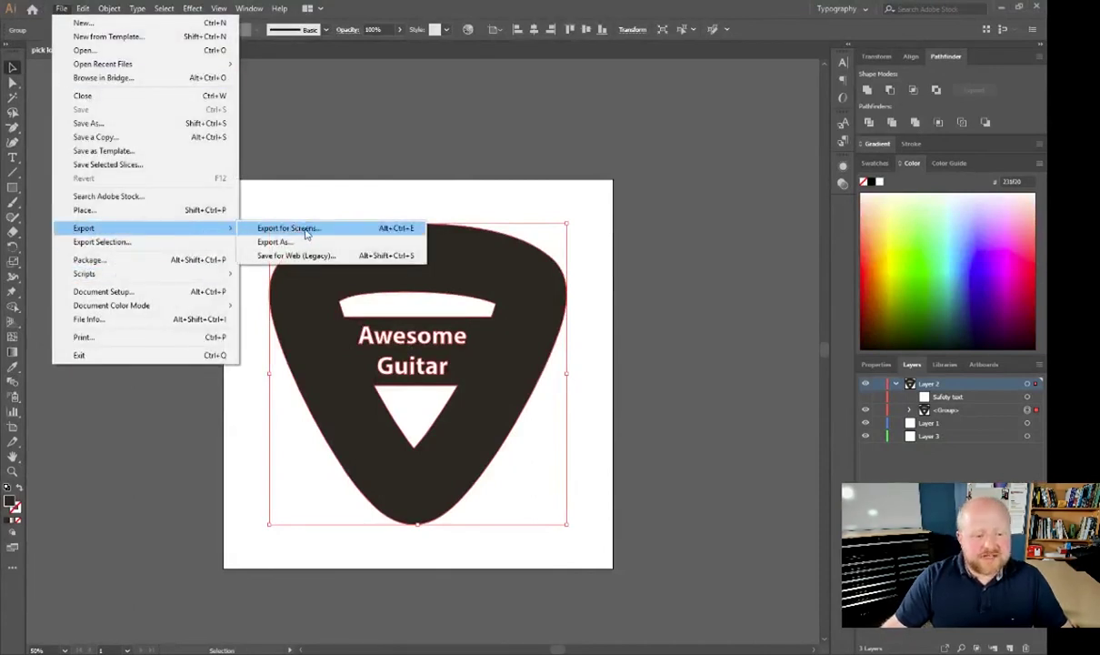
left_click(259, 226)
left_click(723, 382)
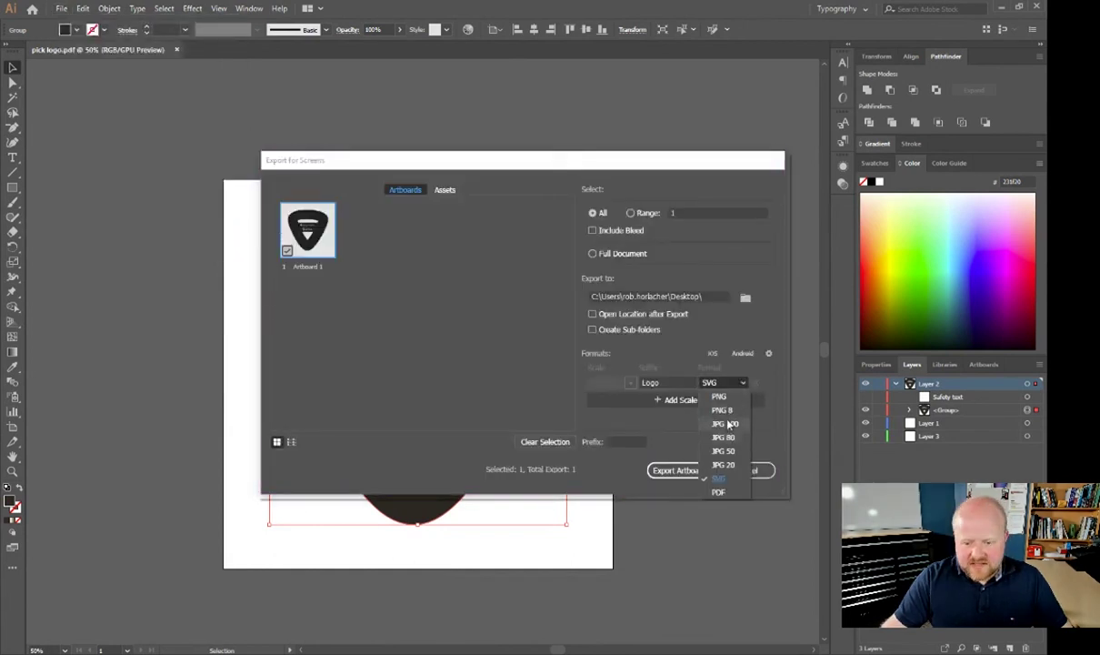
left_click(718, 421)
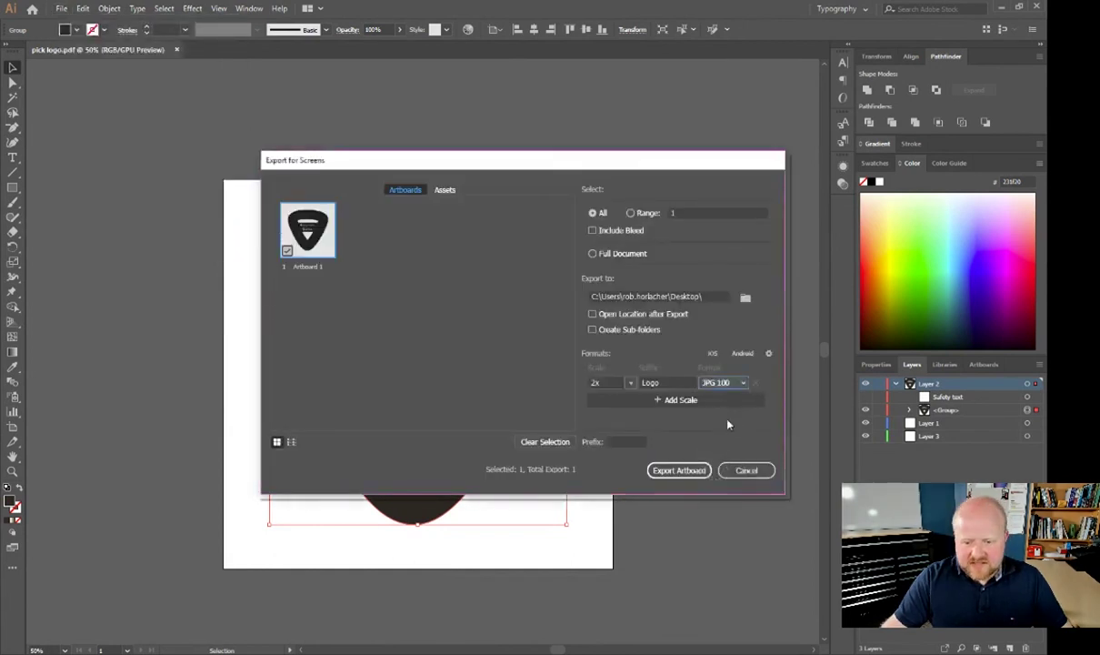
left_click(630, 382)
left_click(642, 398)
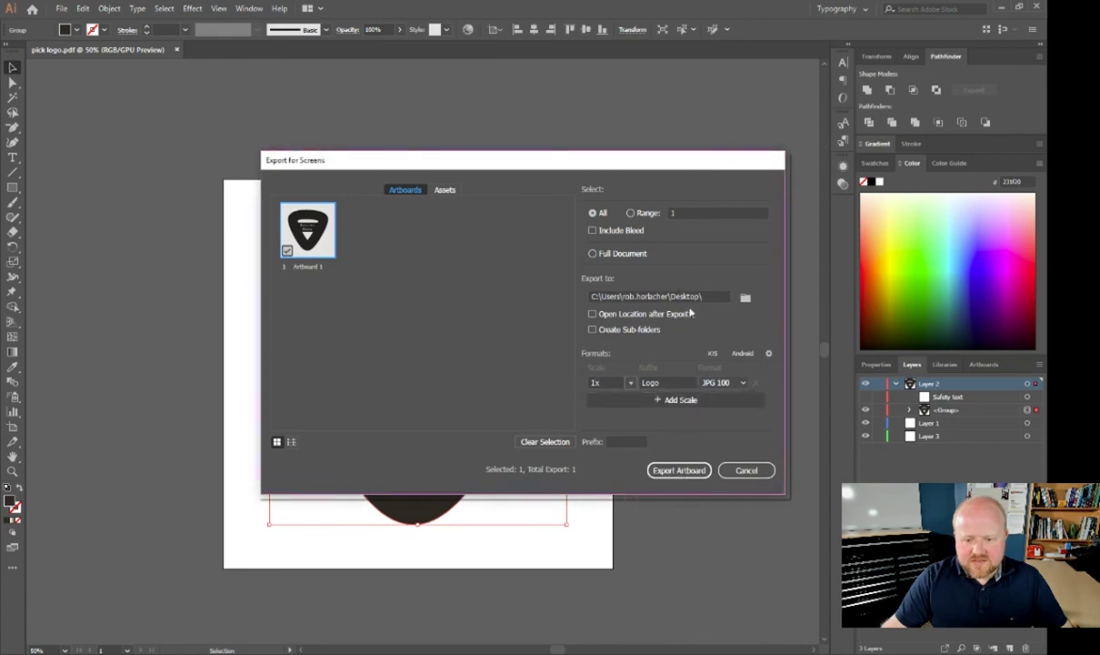
left_click(674, 470)
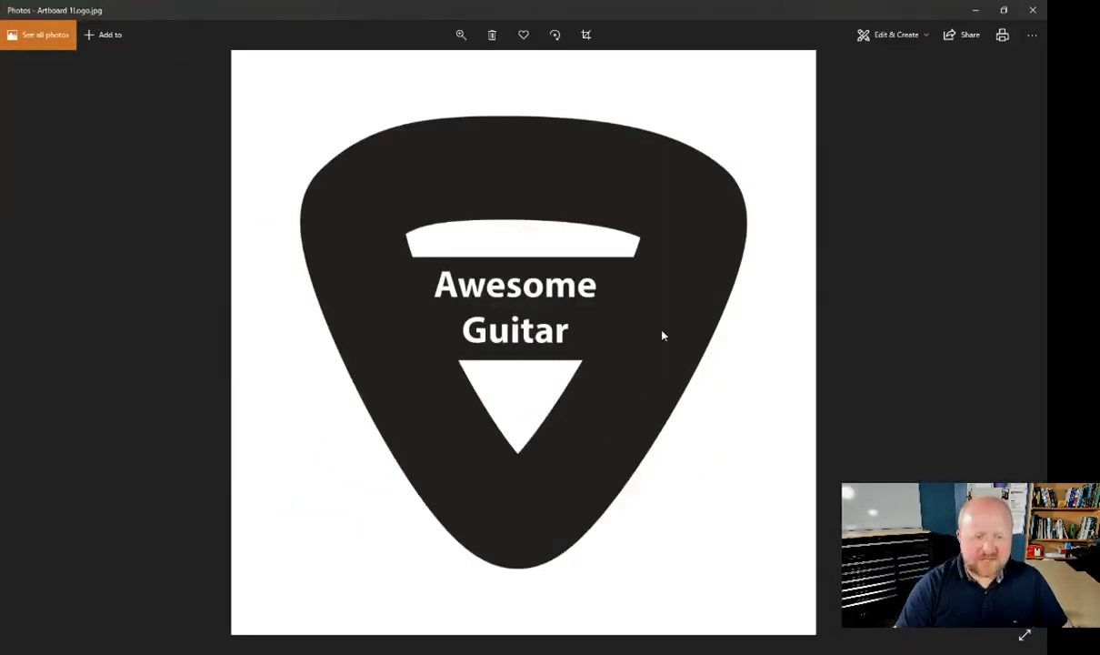
Zoom into Artboard 1Logo.jpg's lettering and cutouts, then zoom back out.
scroll(663, 335, "up", 5)
scroll(662, 336, "up", 2)
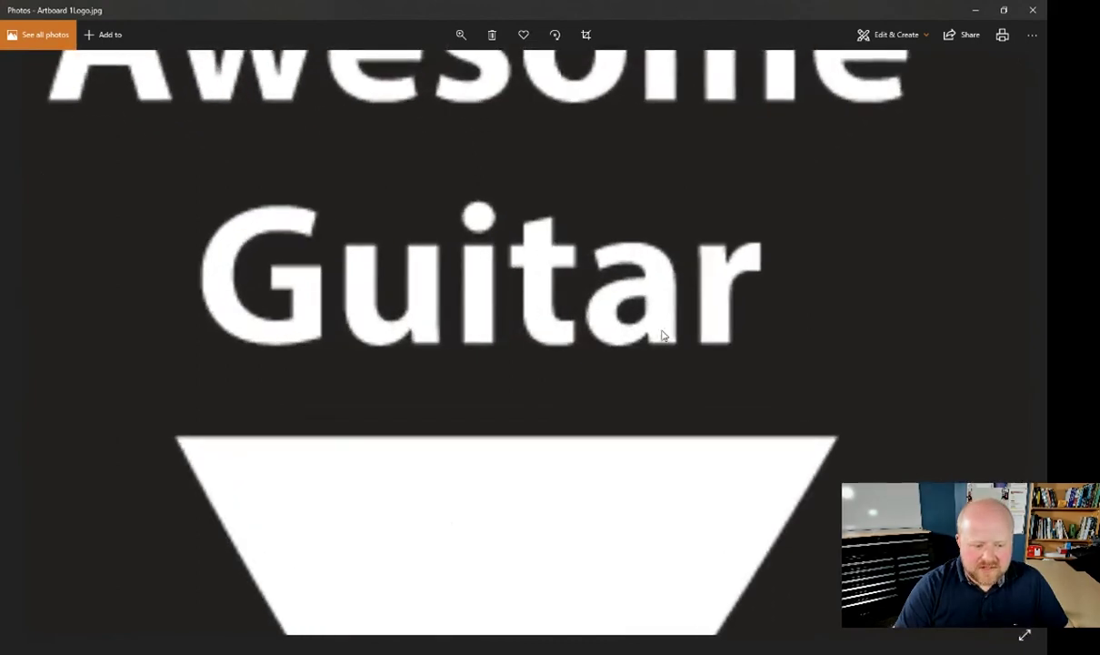
scroll(691, 345, "down", 2)
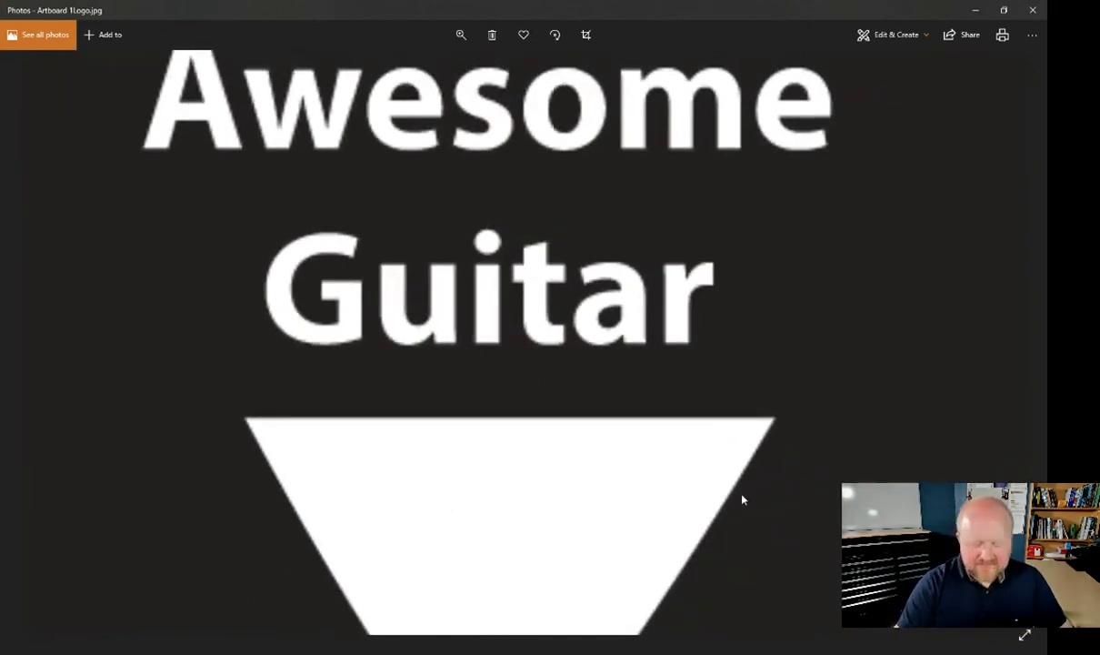
scroll(742, 499, "down", 4)
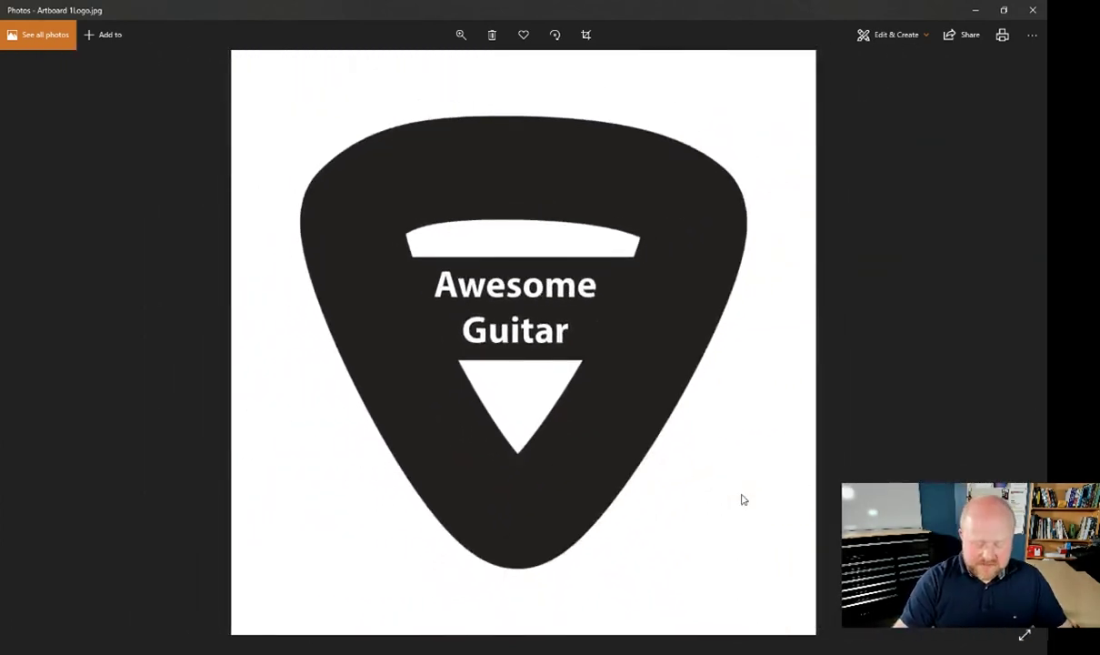